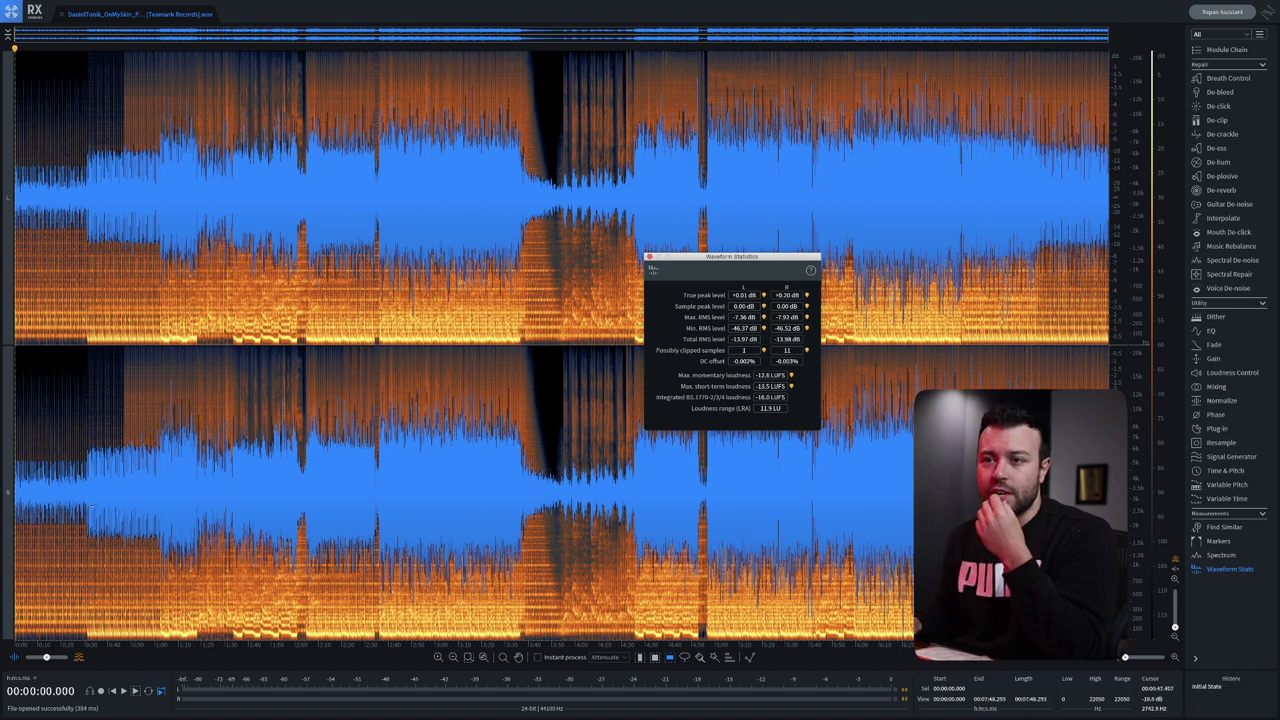
Step: Display only the waveform without the spectrogram and move the Waveform Statistics window down over the right channel
click(46, 660)
click(14, 657)
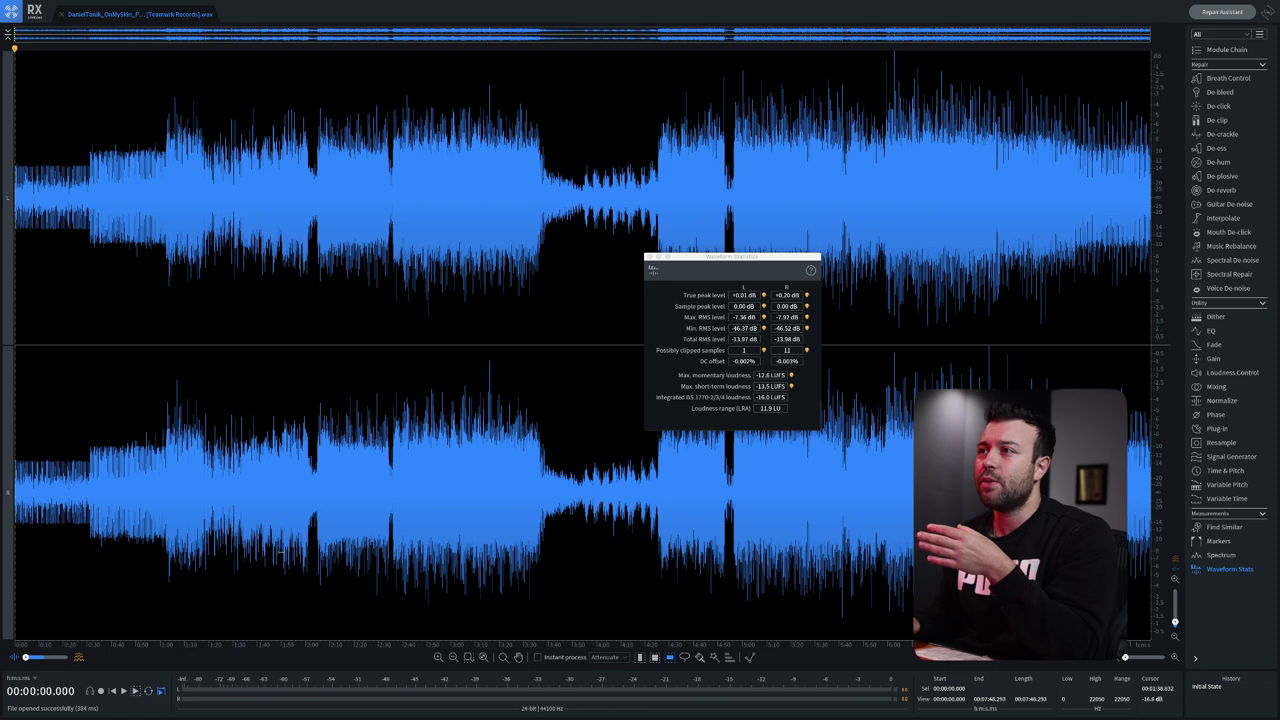
click(710, 267)
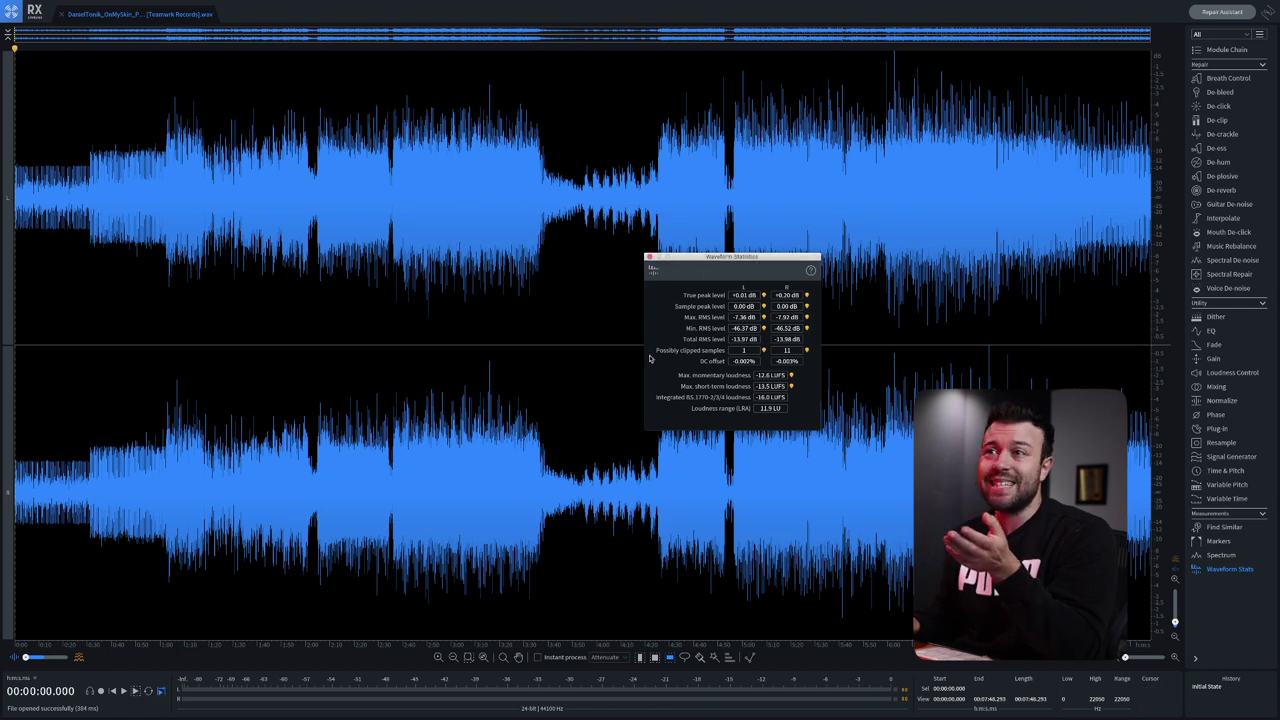
drag(701, 261, 624, 463)
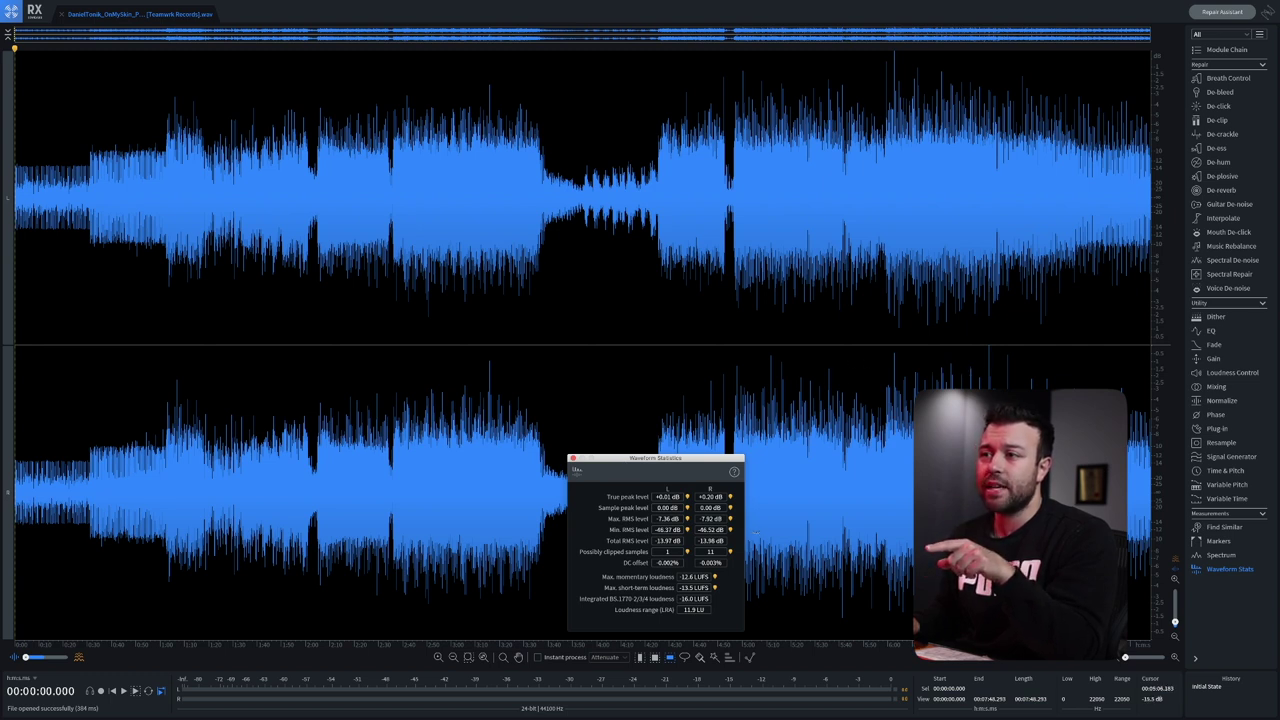
Step: Locate the right channel's true peak from the waveform statistics and examine the waveform around it up close
click(731, 497)
scroll(920, 369, up, 3)
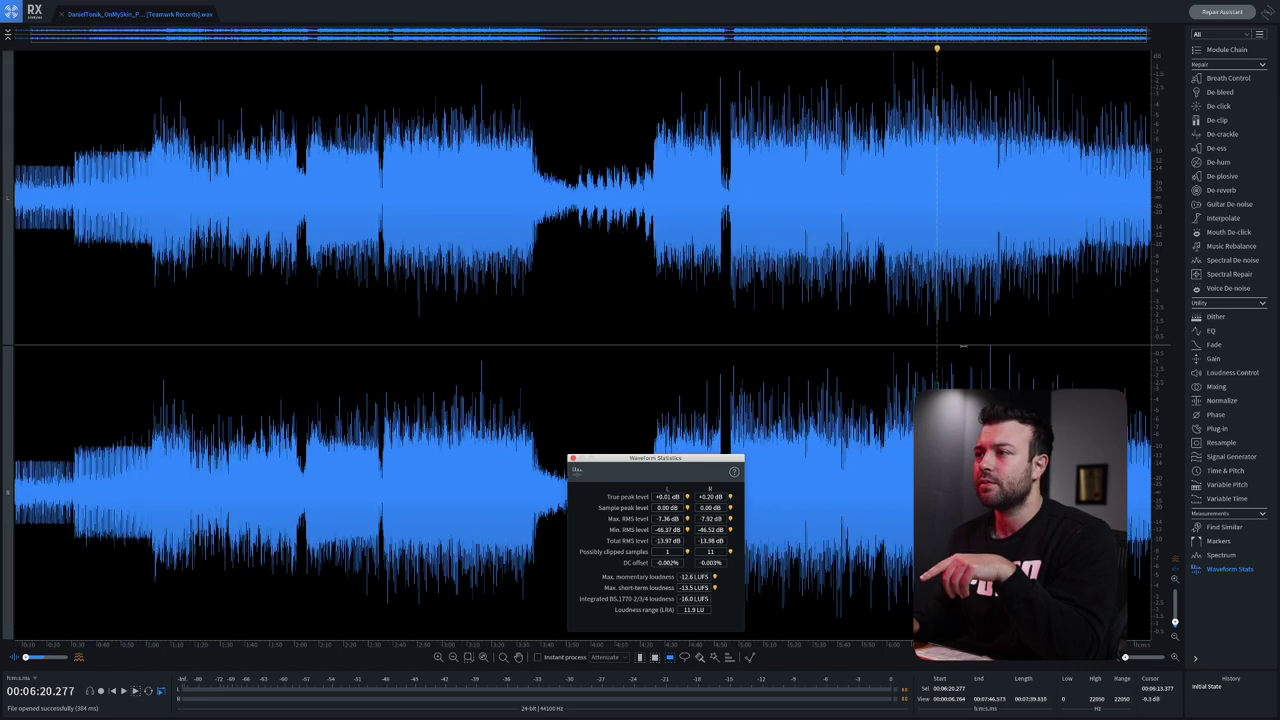
scroll(966, 337, up, 6)
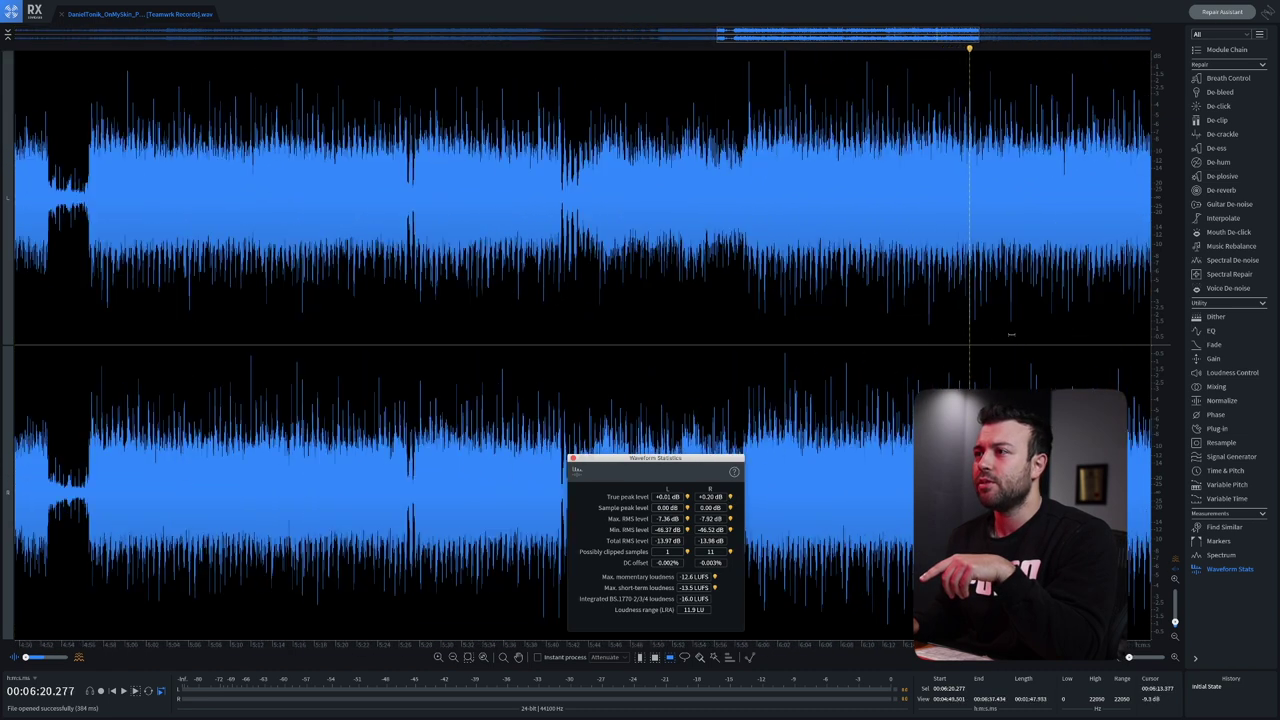
scroll(997, 337, up, 8)
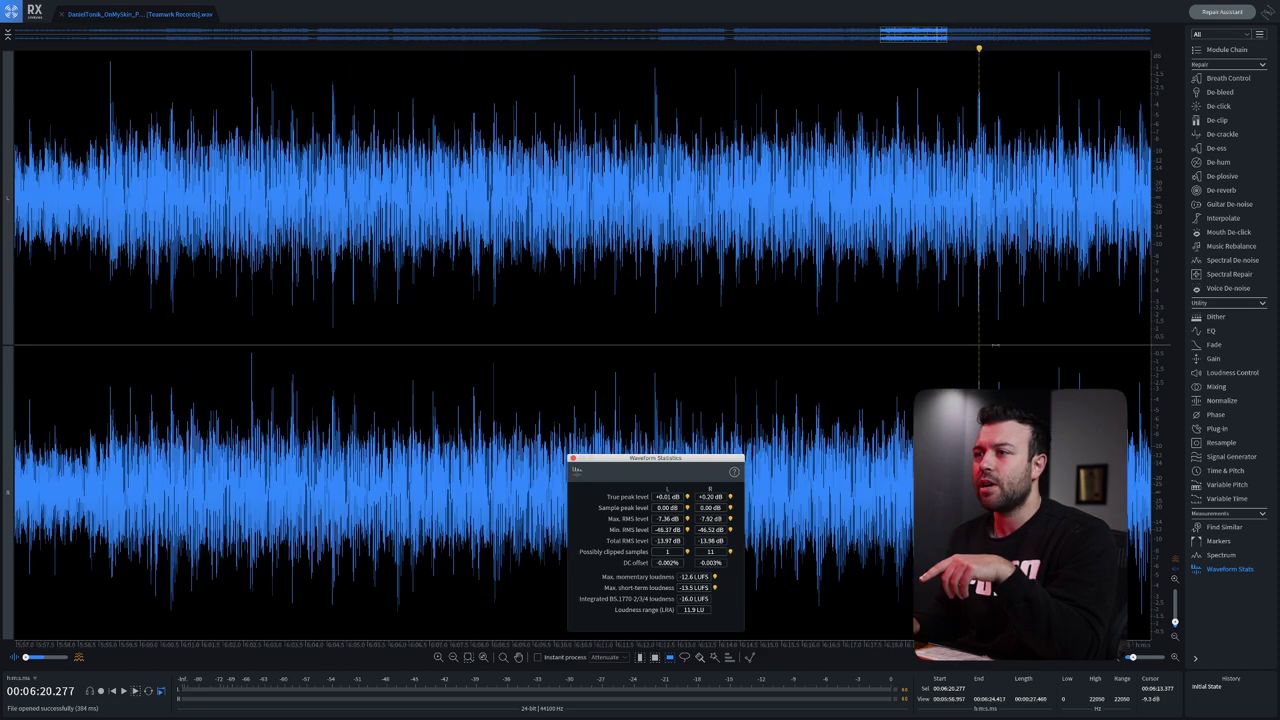
scroll(994, 348, up, 8)
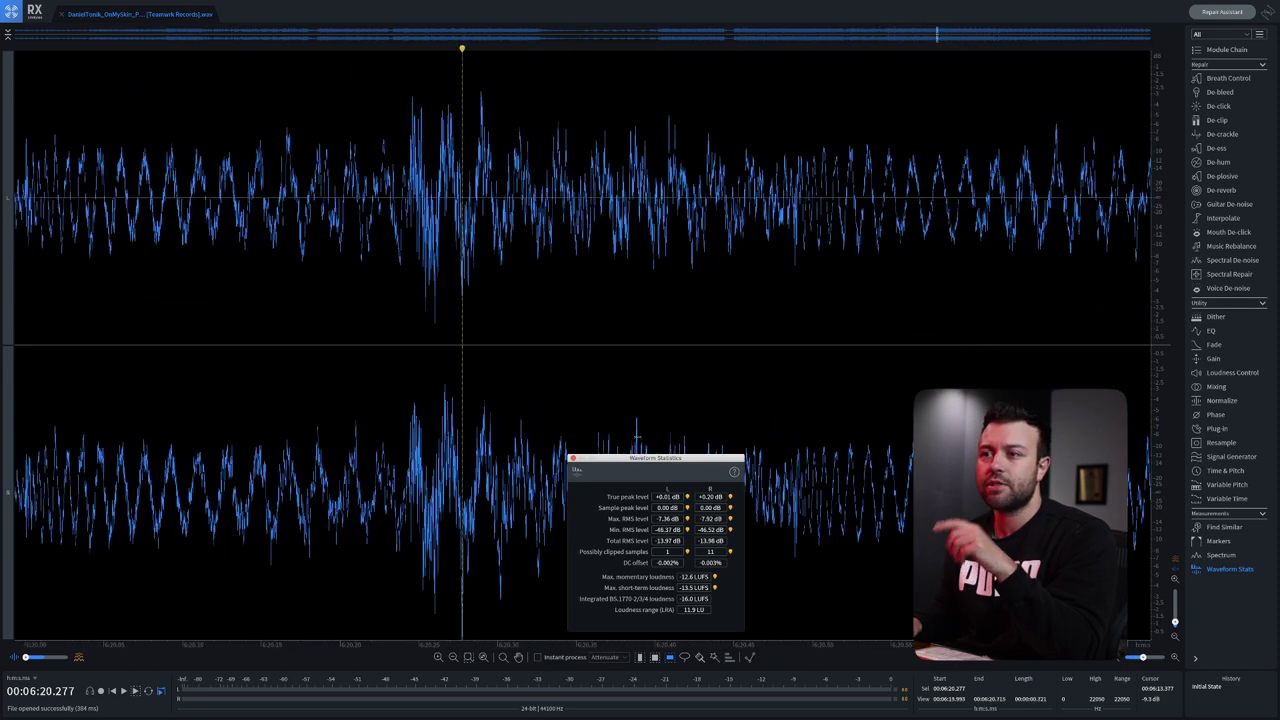
scroll(367, 494, up, 3)
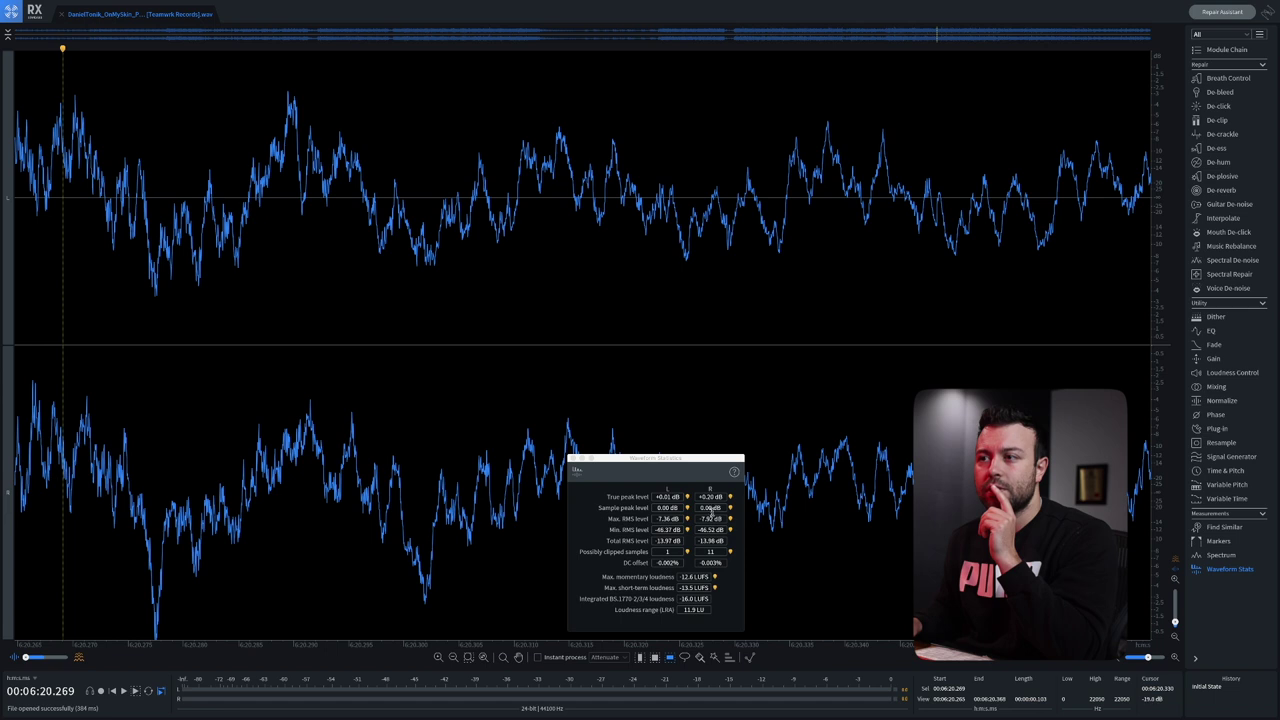
click(730, 497)
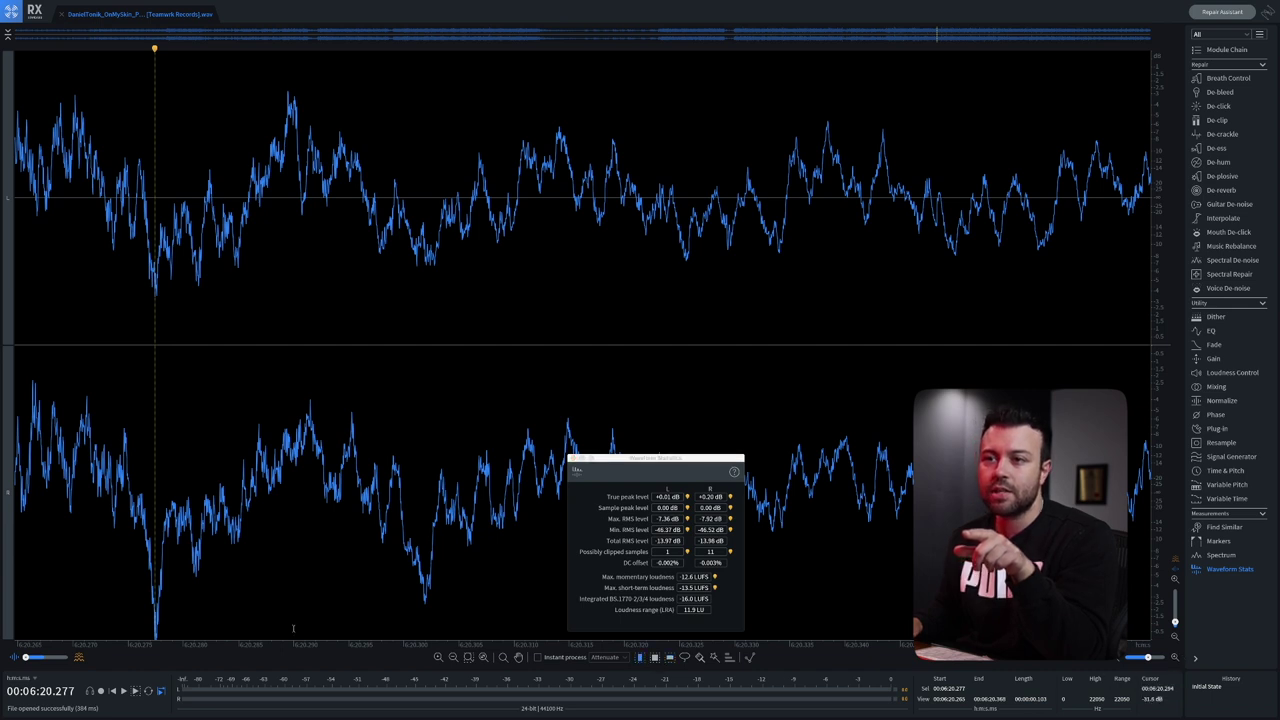
Step: Select the clipped downward peak in the right channel only and render a Gain of -2.00 dB on it
drag(145, 605, 162, 602)
scroll(151, 601, up, 4)
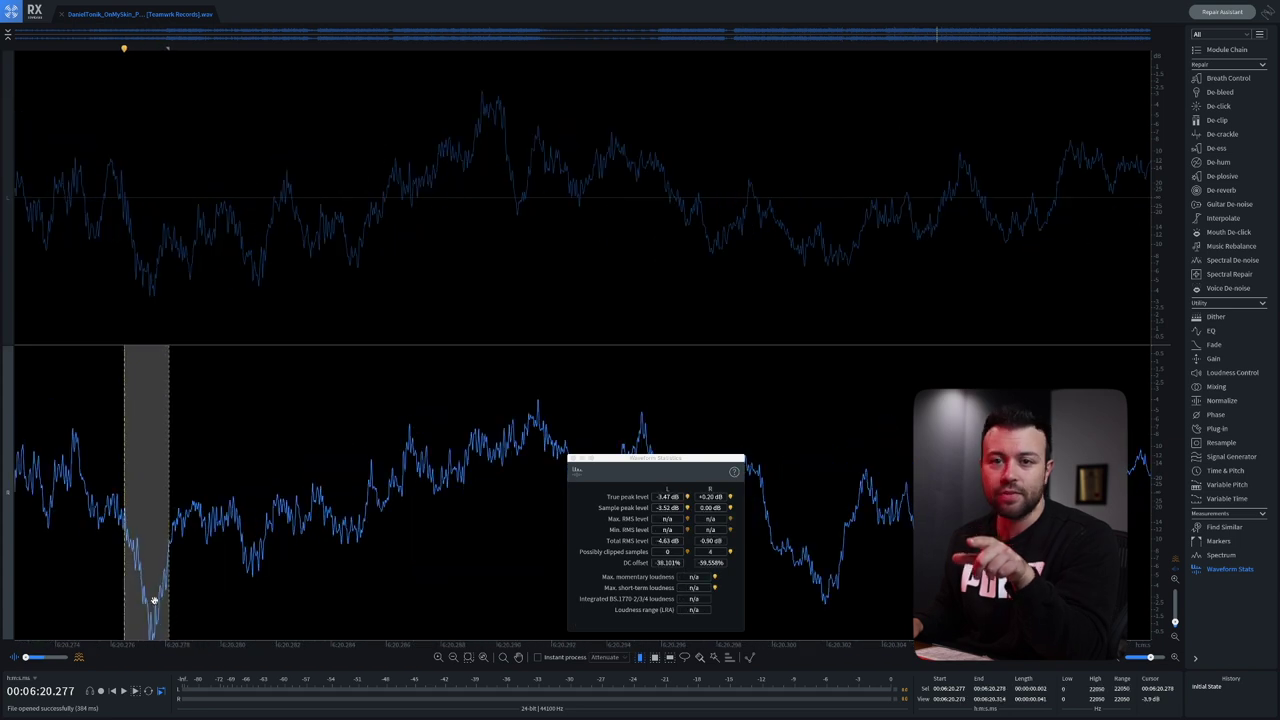
scroll(151, 601, up, 6)
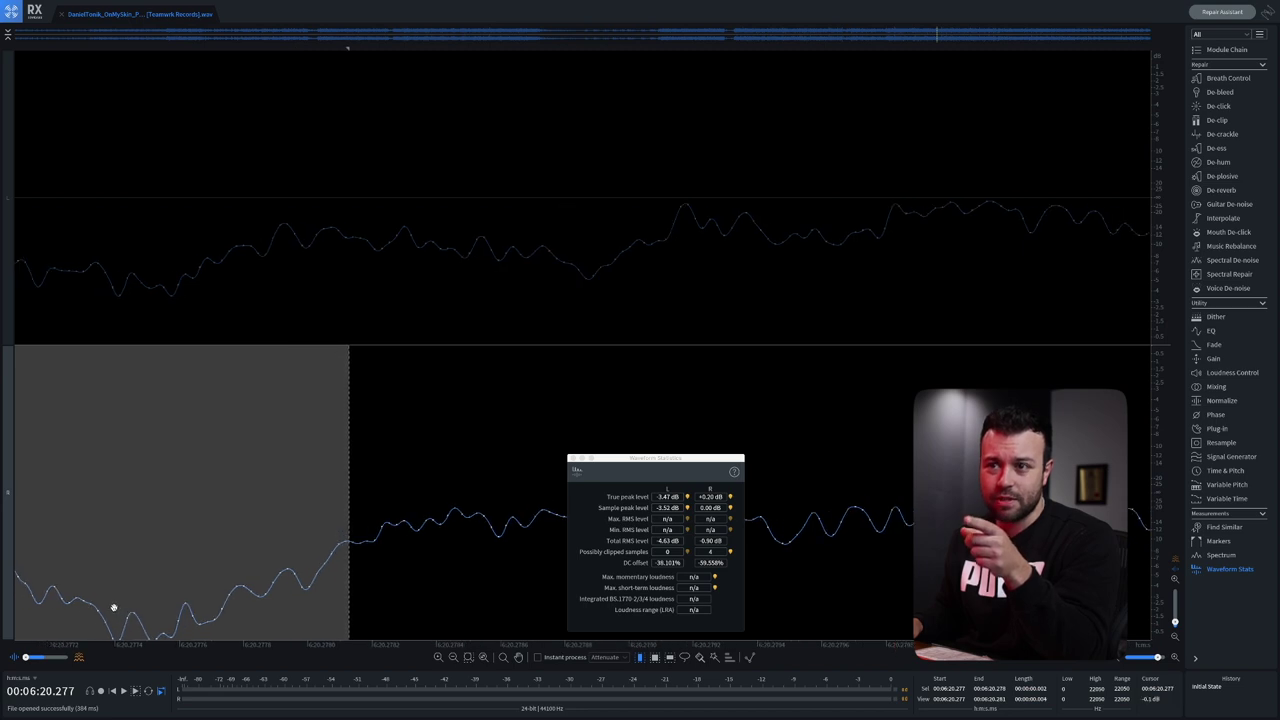
click(63, 540)
drag(50, 500, 224, 632)
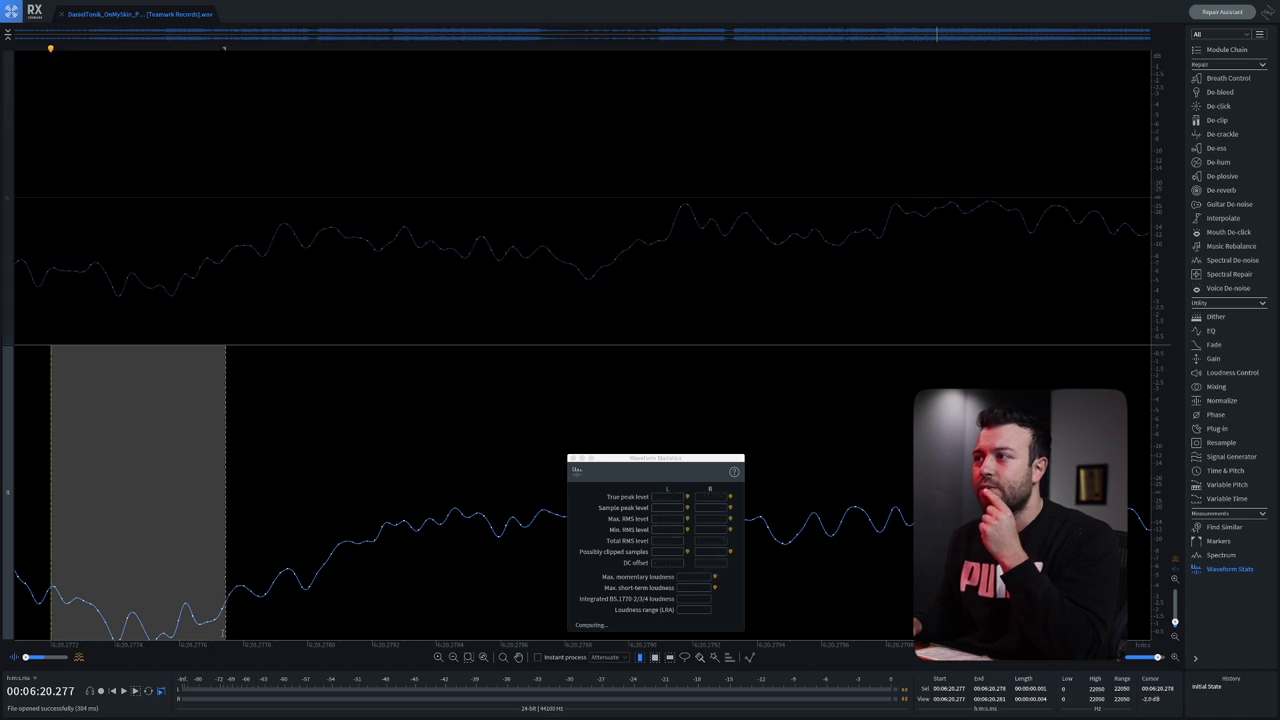
click(1215, 358)
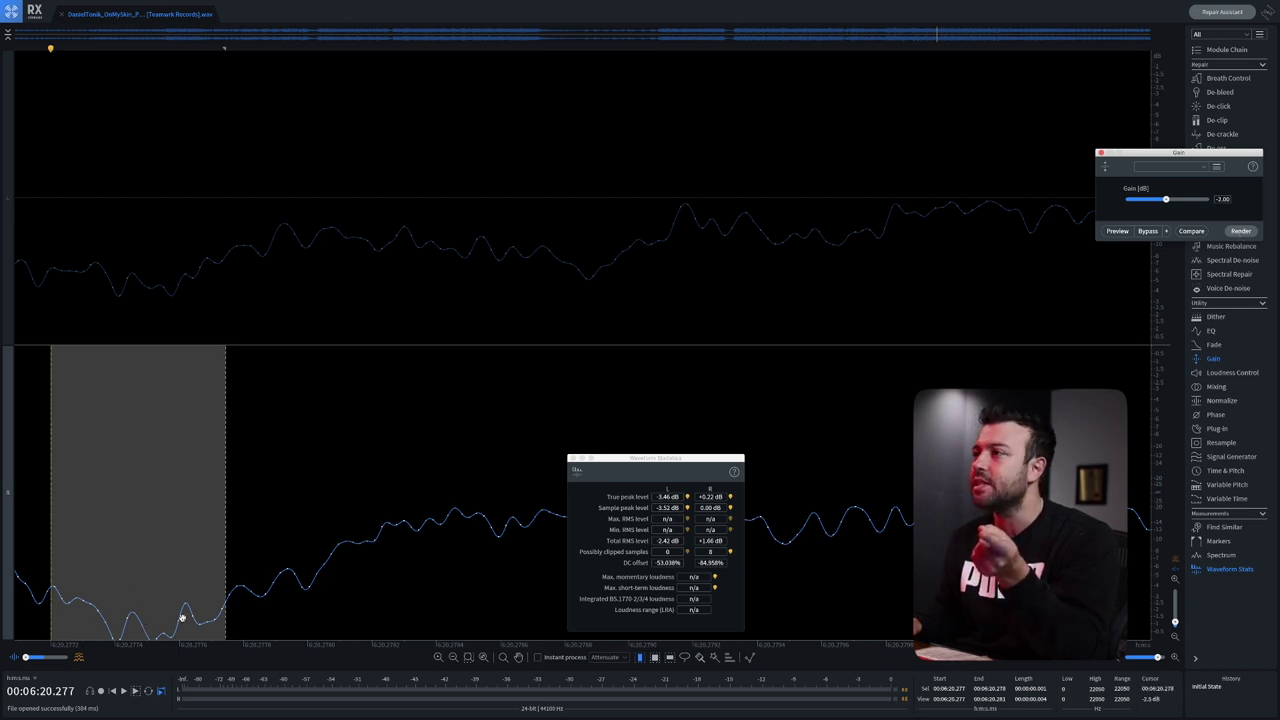
click(1239, 231)
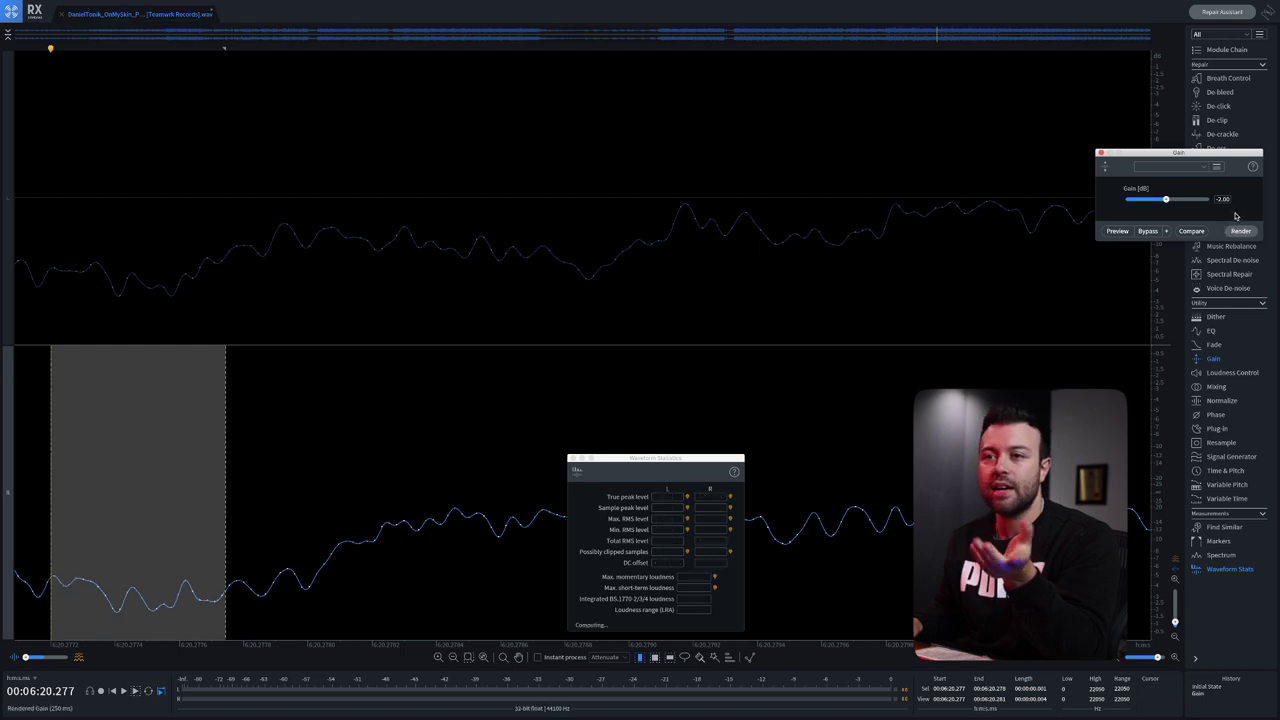
Step: Check the waveform statistics of the attenuated peak across both channels, and clear the selection to recheck the whole file
click(349, 460)
drag(37, 487, 225, 495)
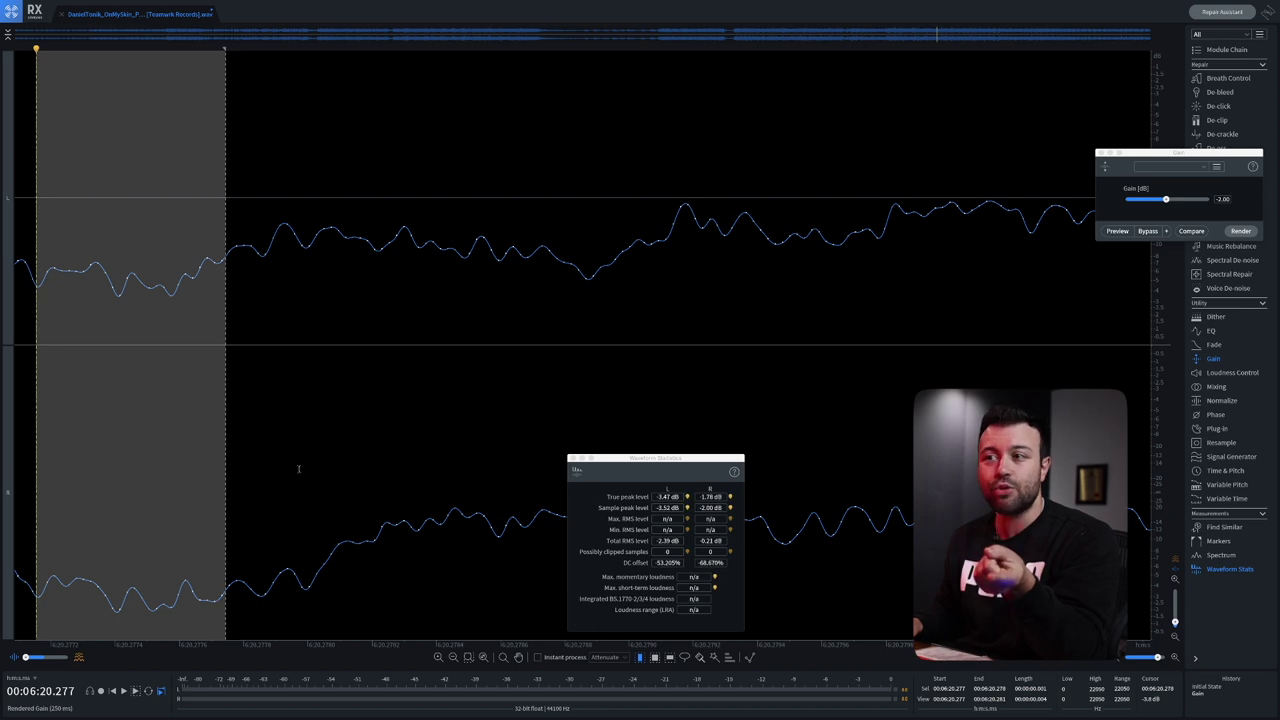
click(299, 466)
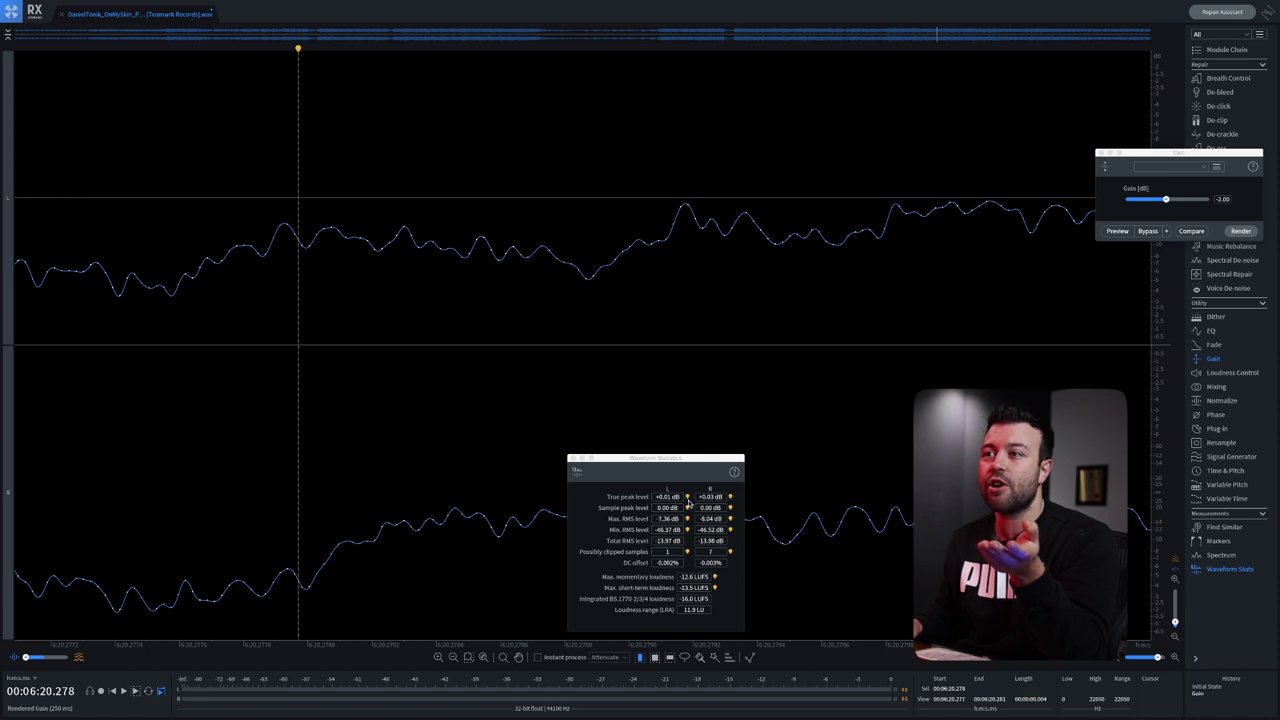
Step: Go to the right channel's remaining true peak, select its flattened top in that channel only, and render -2.00 dB Gain
click(730, 497)
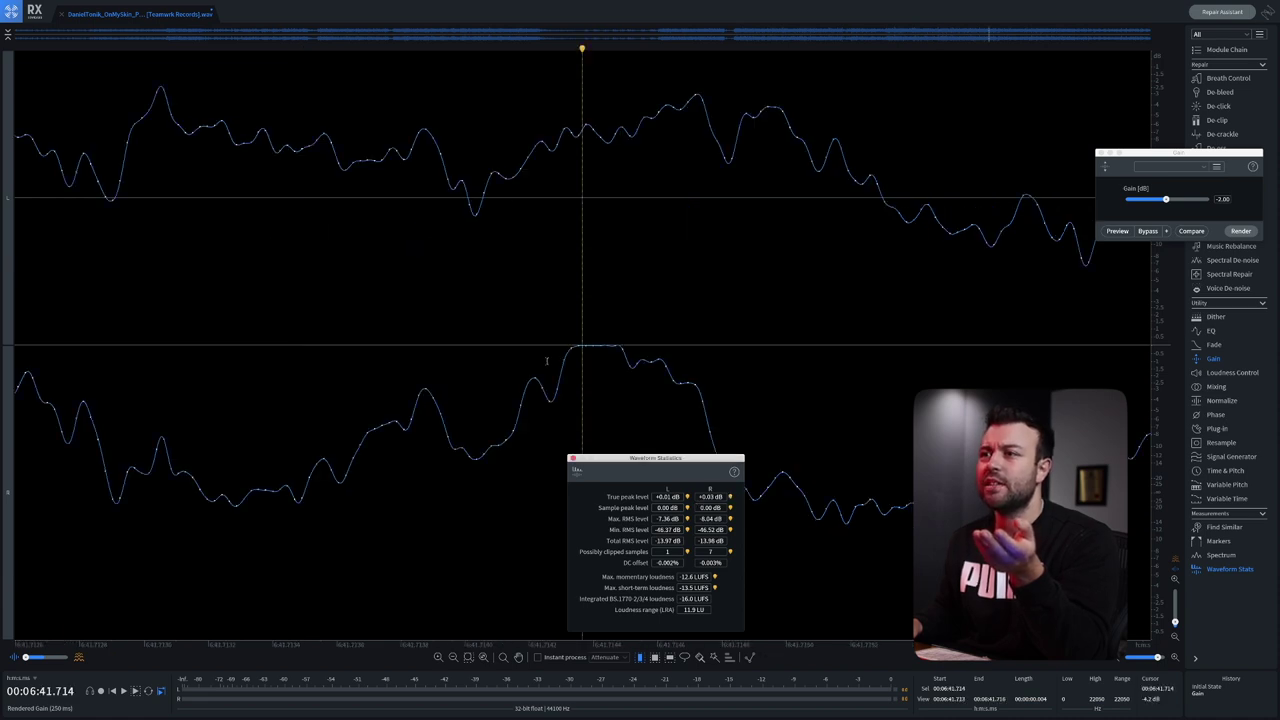
drag(569, 361, 632, 362)
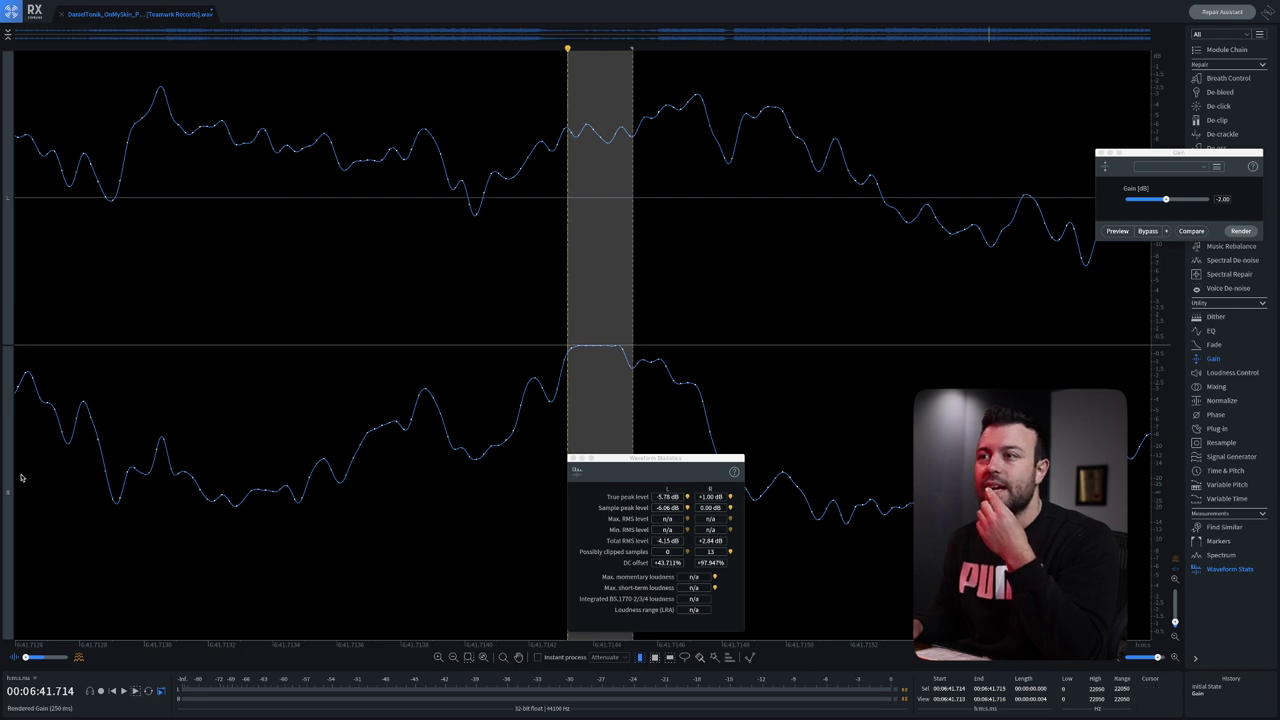
drag(553, 388, 640, 400)
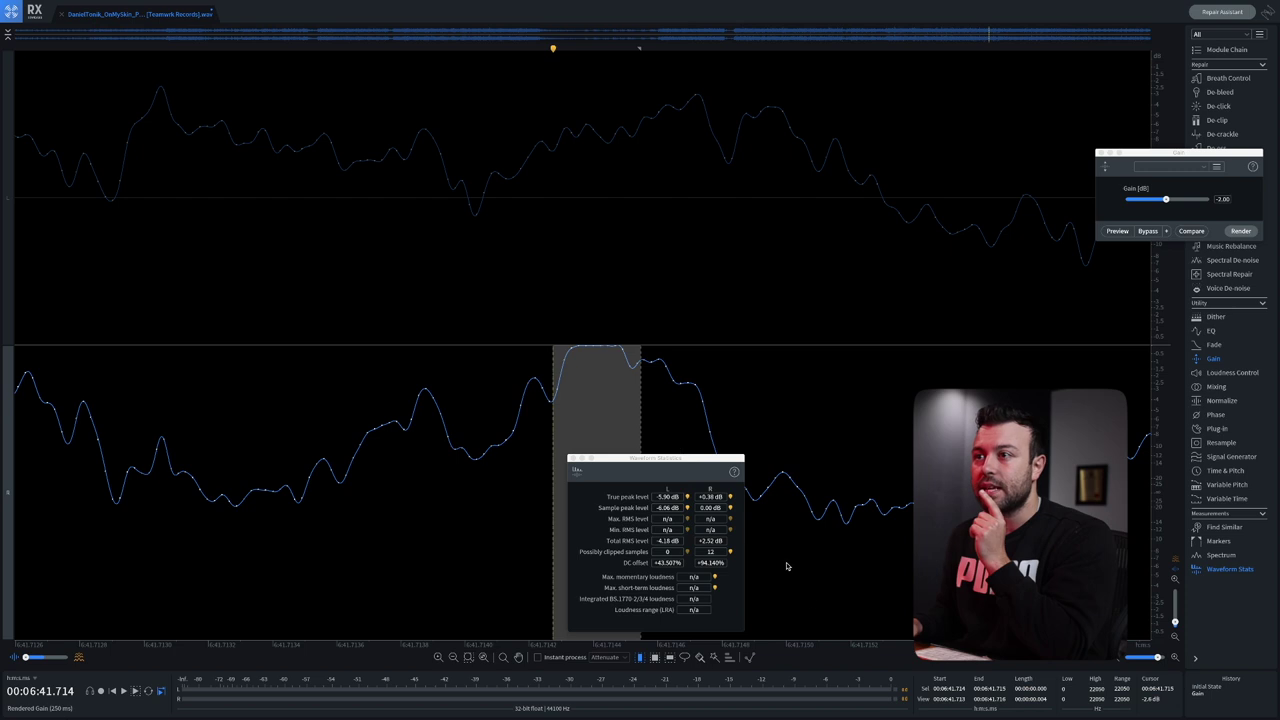
click(1240, 231)
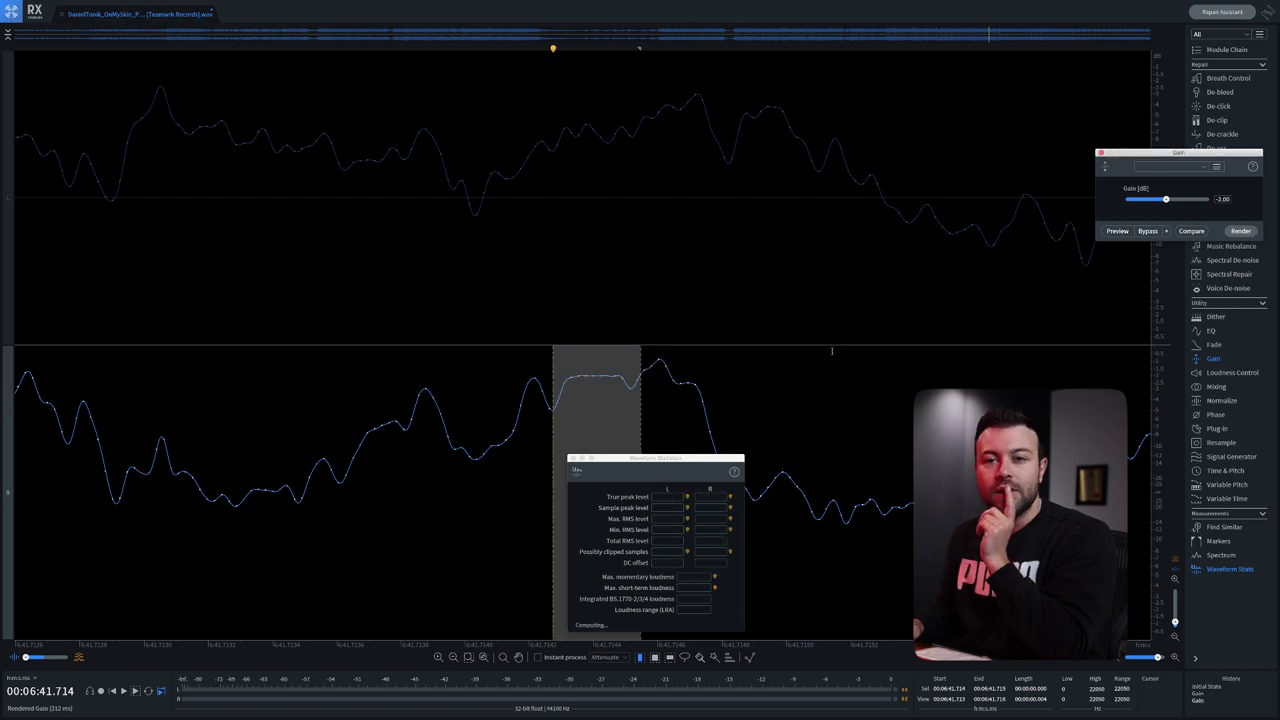
click(662, 380)
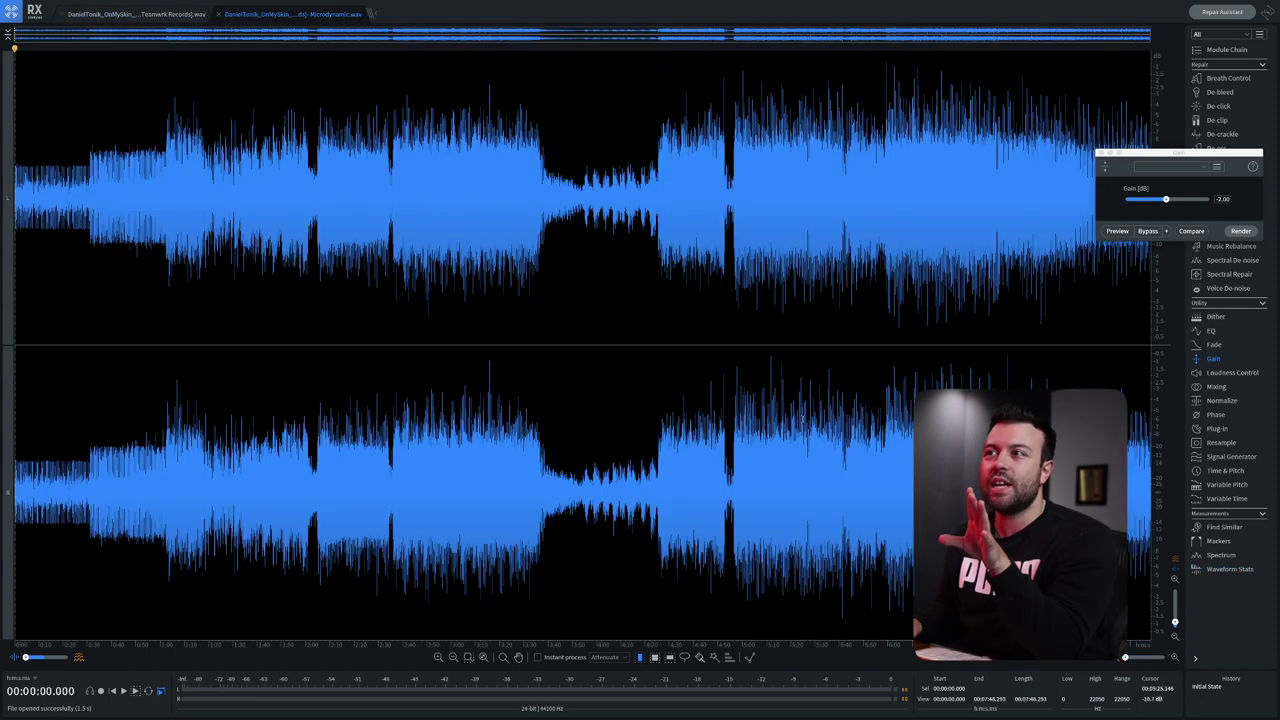
Step: Switch between the original pre-master and the Microdynamic version to compare their waveforms
click(130, 14)
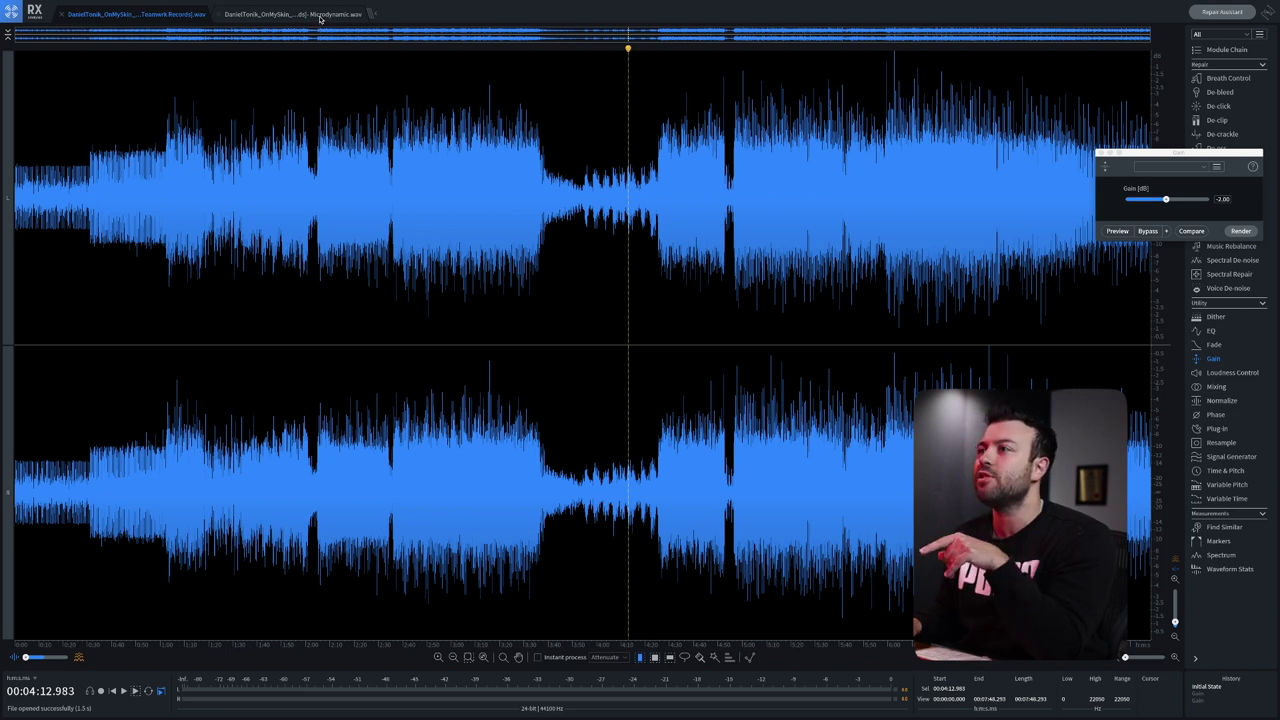
click(320, 17)
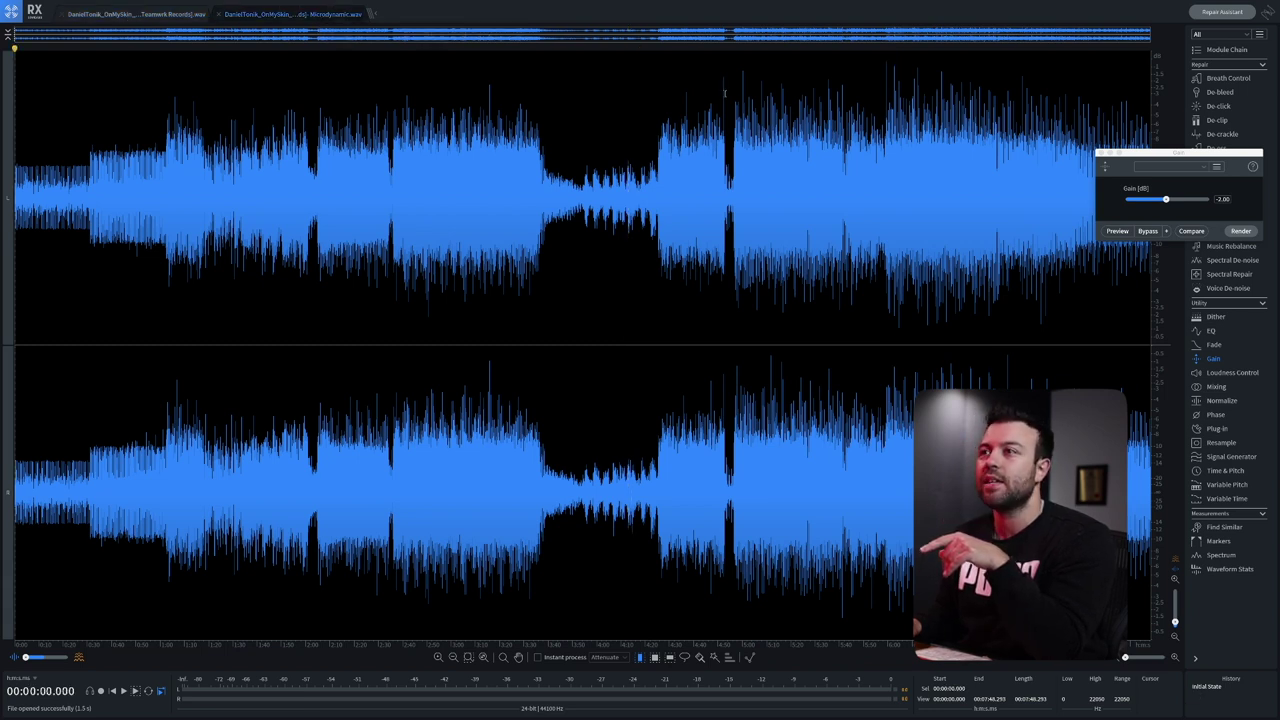
click(120, 14)
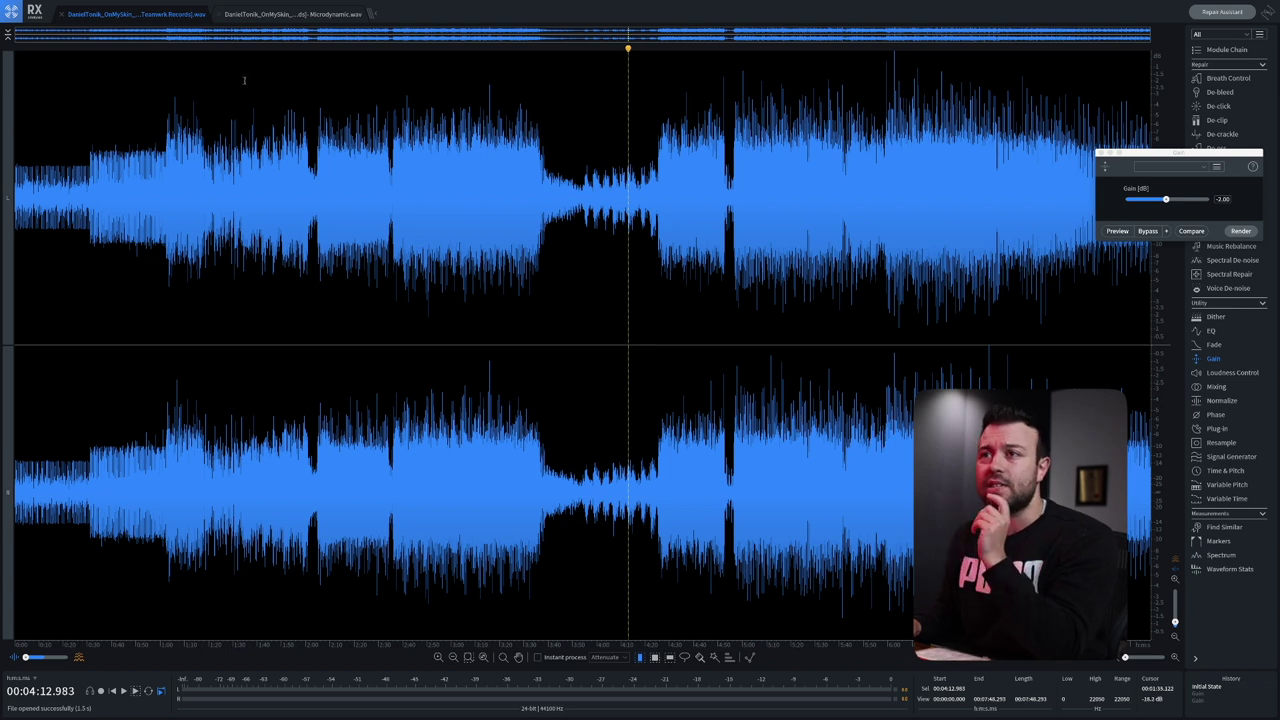
click(257, 13)
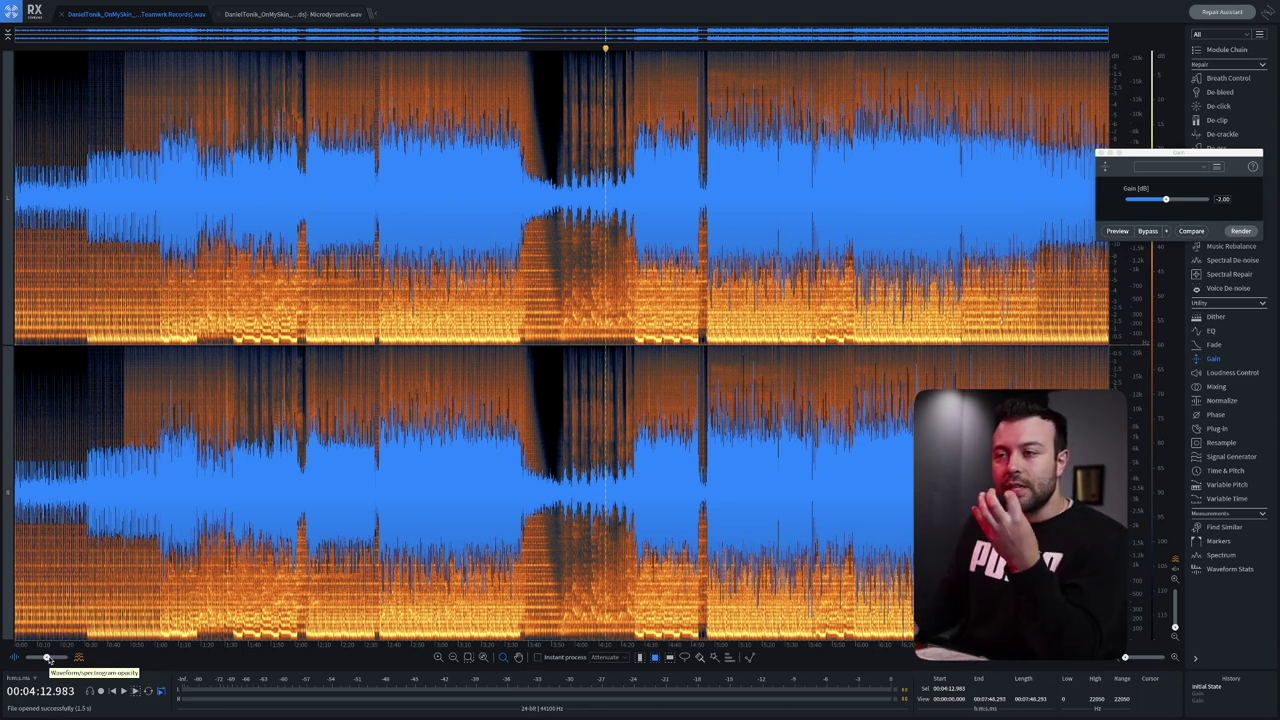
Step: Show only the spectrogram for the original pre-master and set the spectrogram type to Adaptively sparse
drag(48, 658, 115, 660)
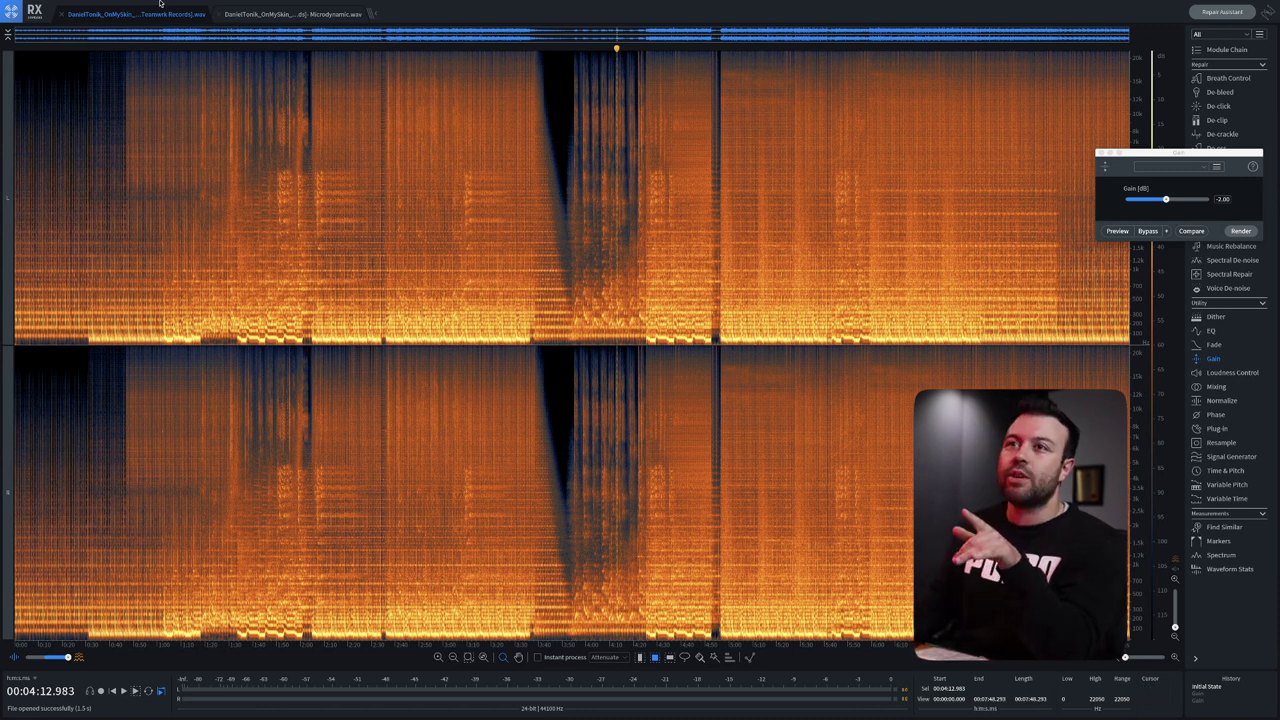
click(130, 5)
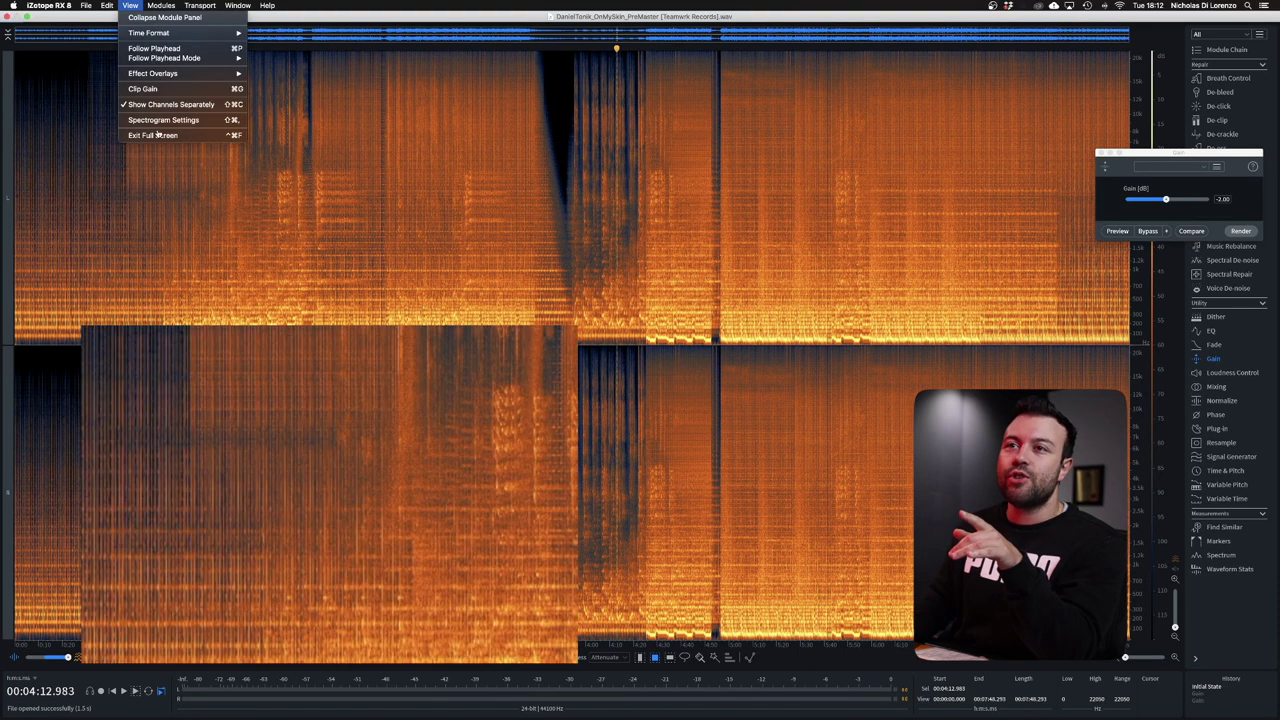
click(163, 121)
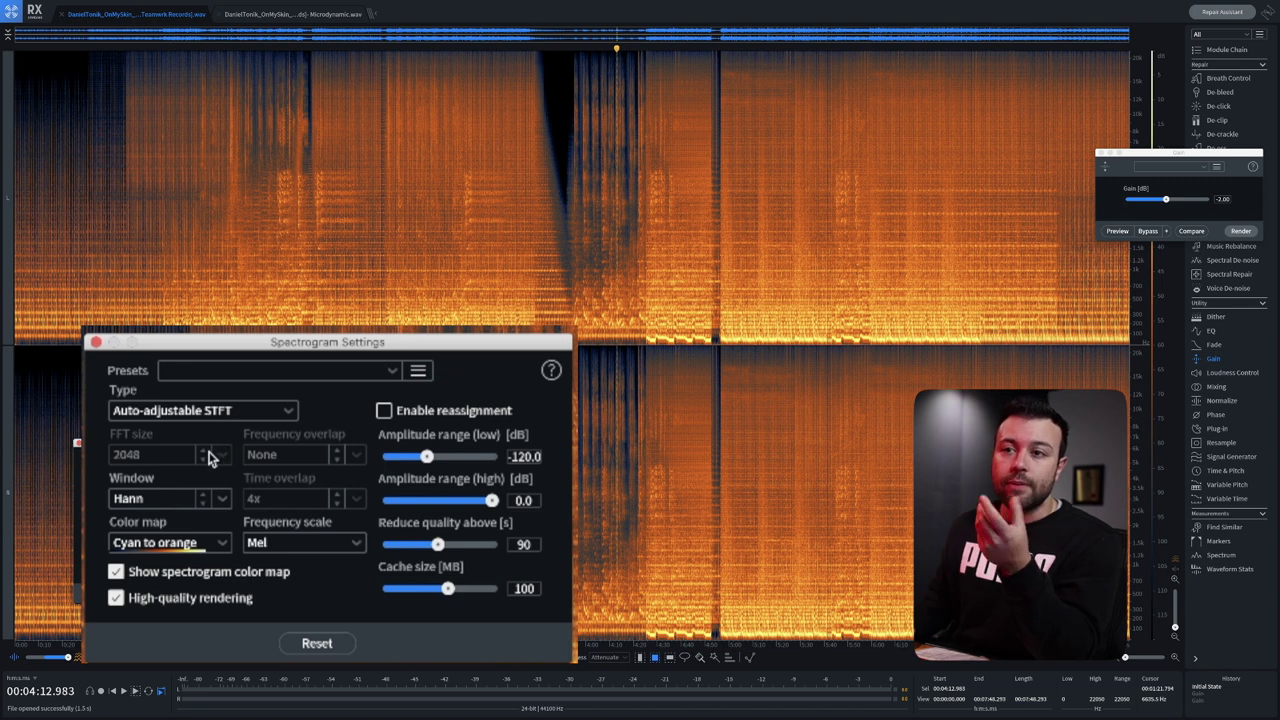
click(263, 410)
click(193, 497)
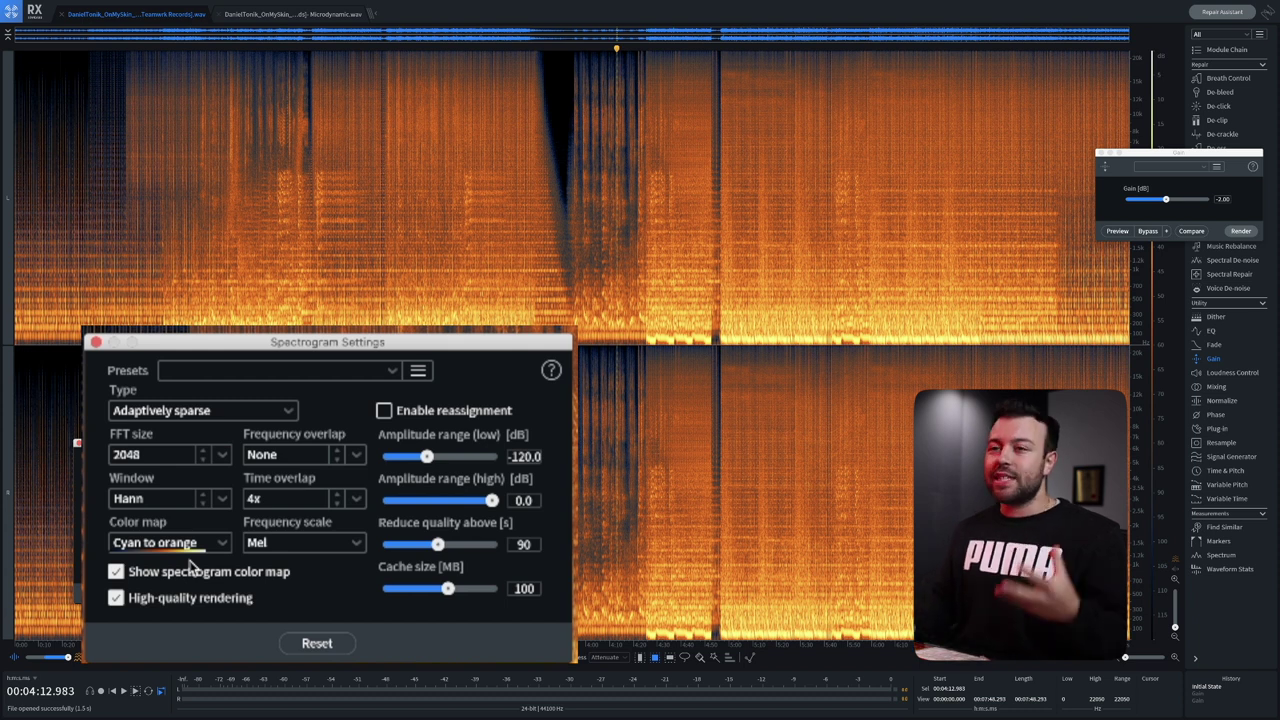
Step: Compare the spectrogram at FFT sizes 256, 1024 and 4096, and leave the FFT size at 1024
click(223, 458)
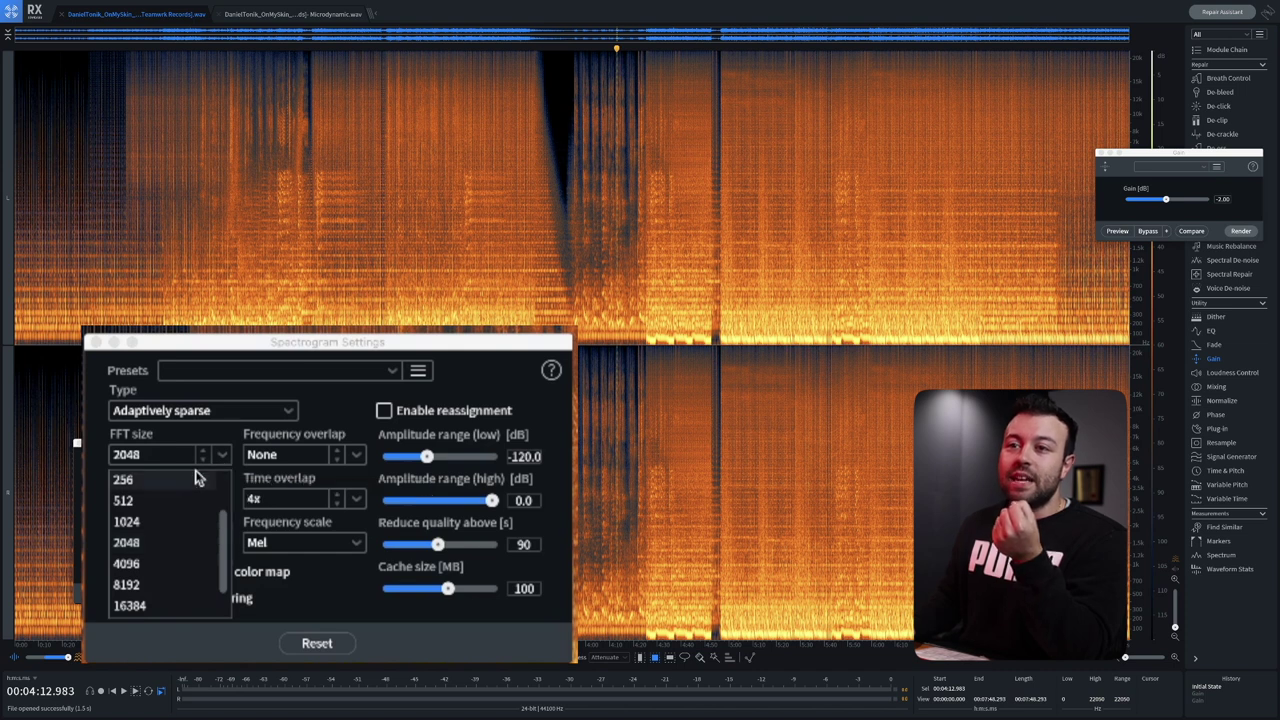
click(197, 478)
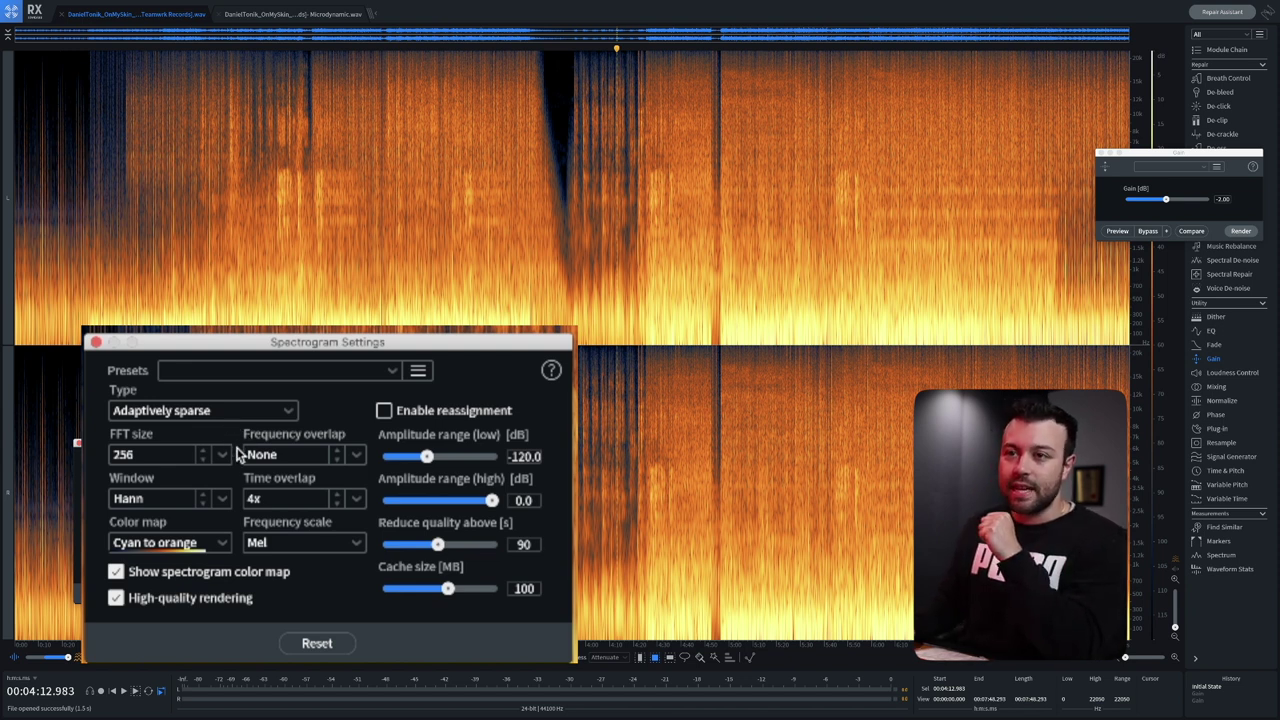
click(224, 456)
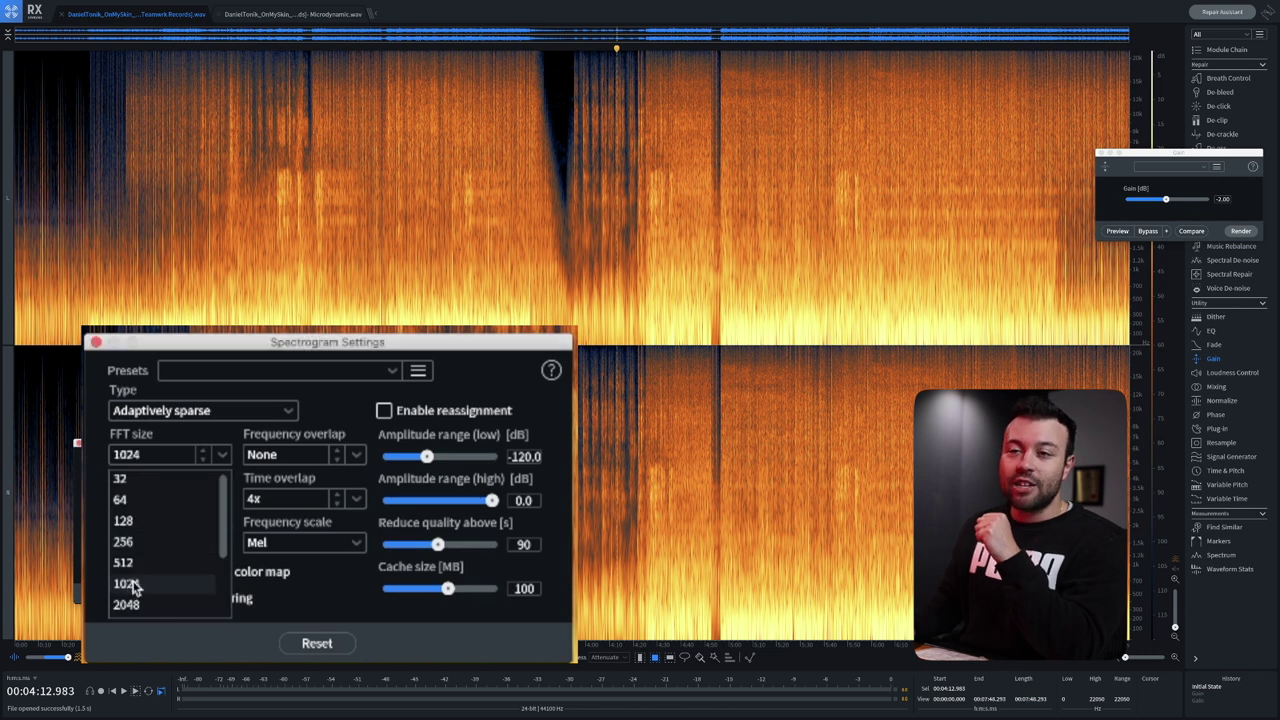
click(128, 586)
click(228, 455)
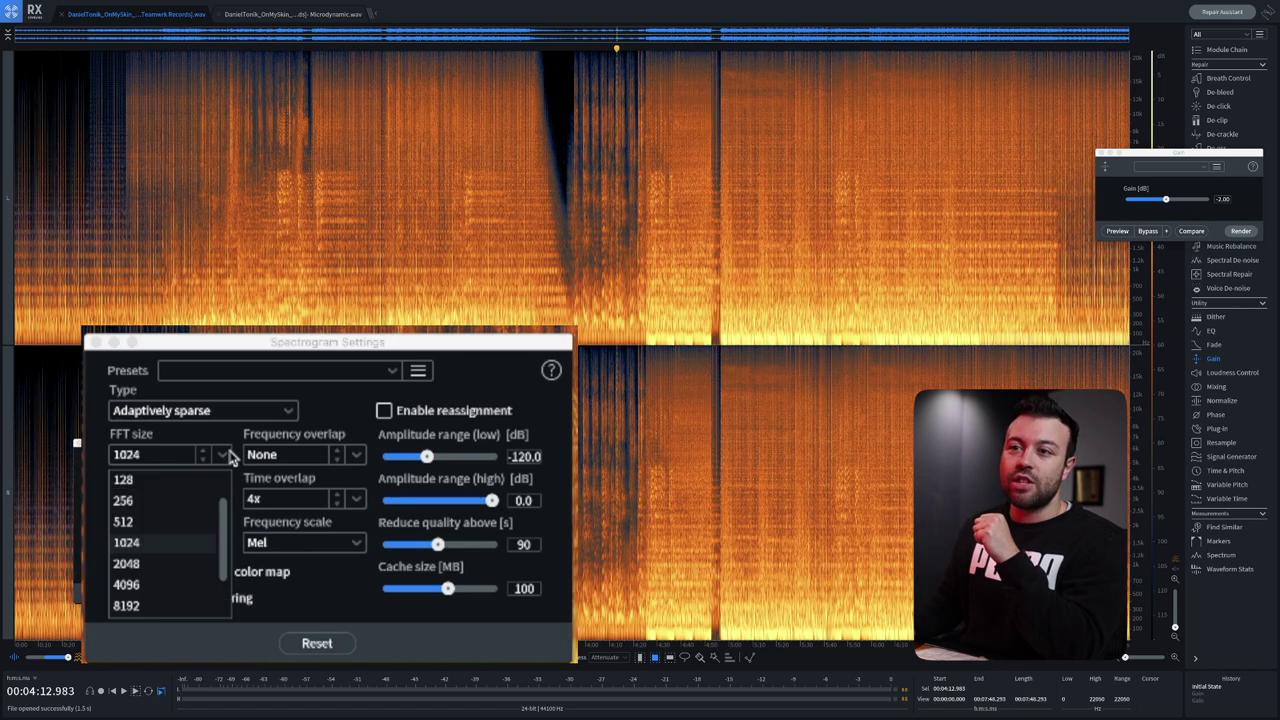
click(163, 583)
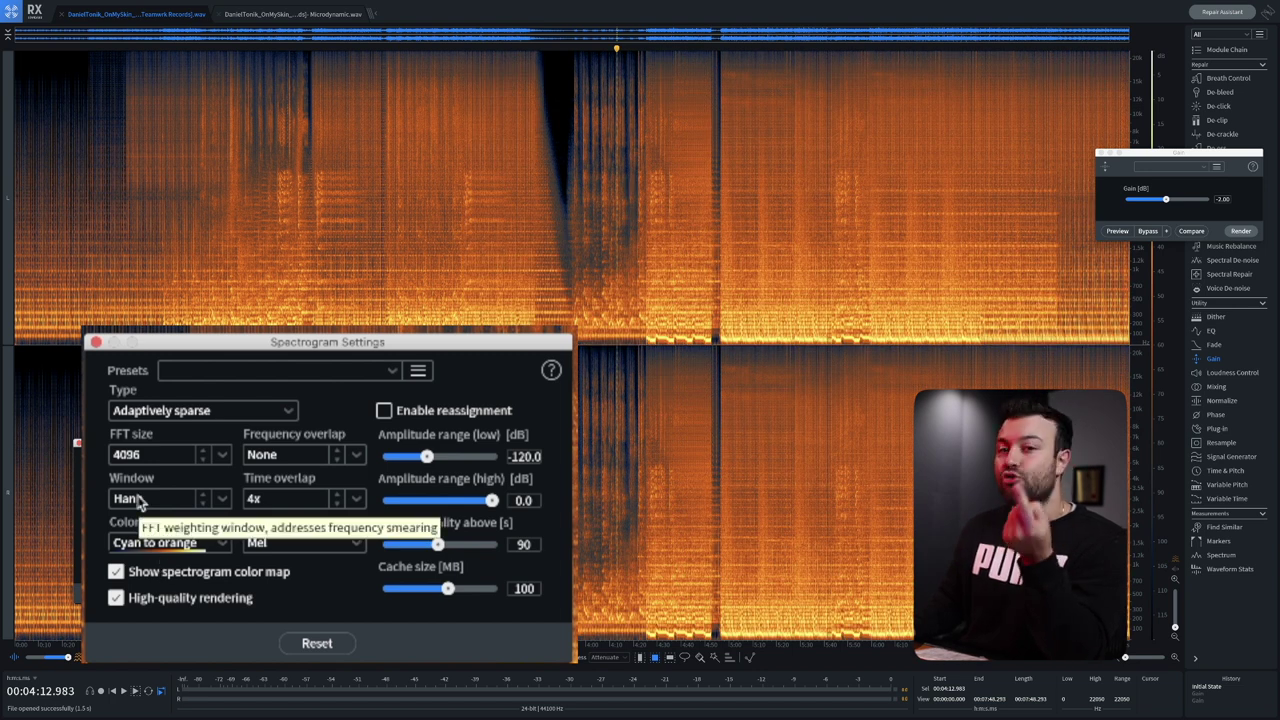
scroll(128, 452, up, 2)
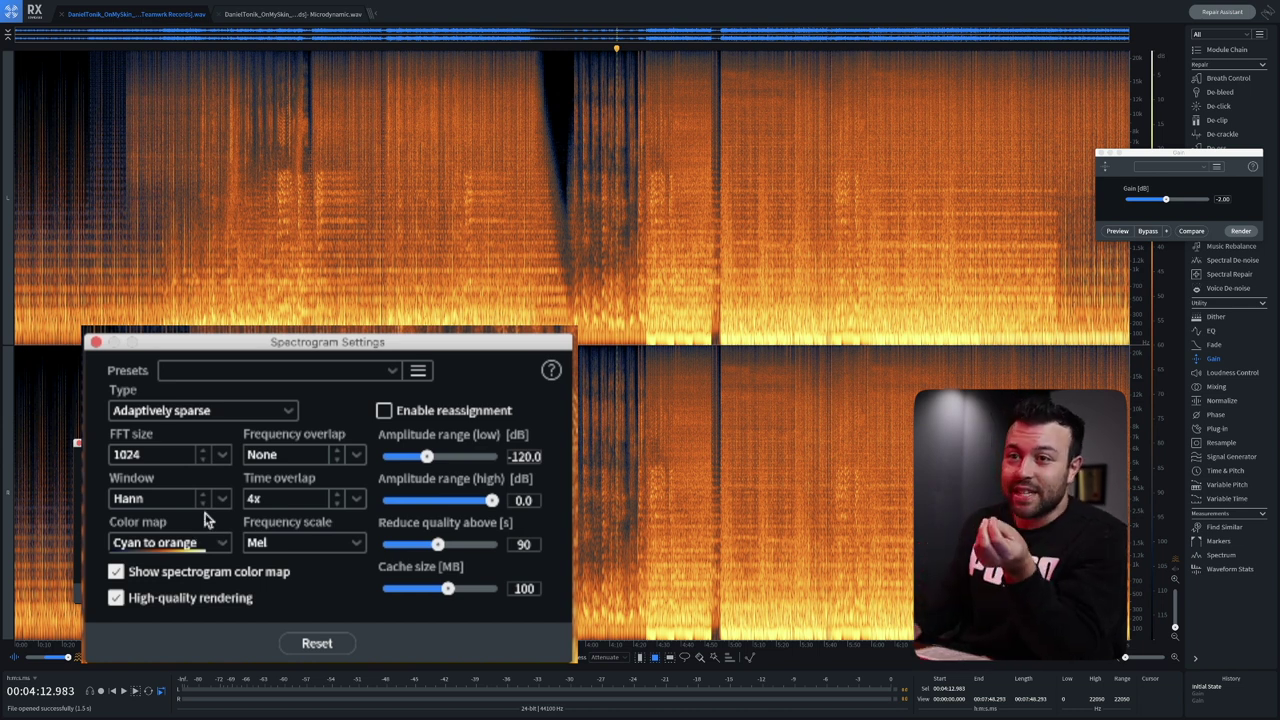
Step: Set the spectrogram window to Rectangular and the frequency scale to Extended Log
click(230, 505)
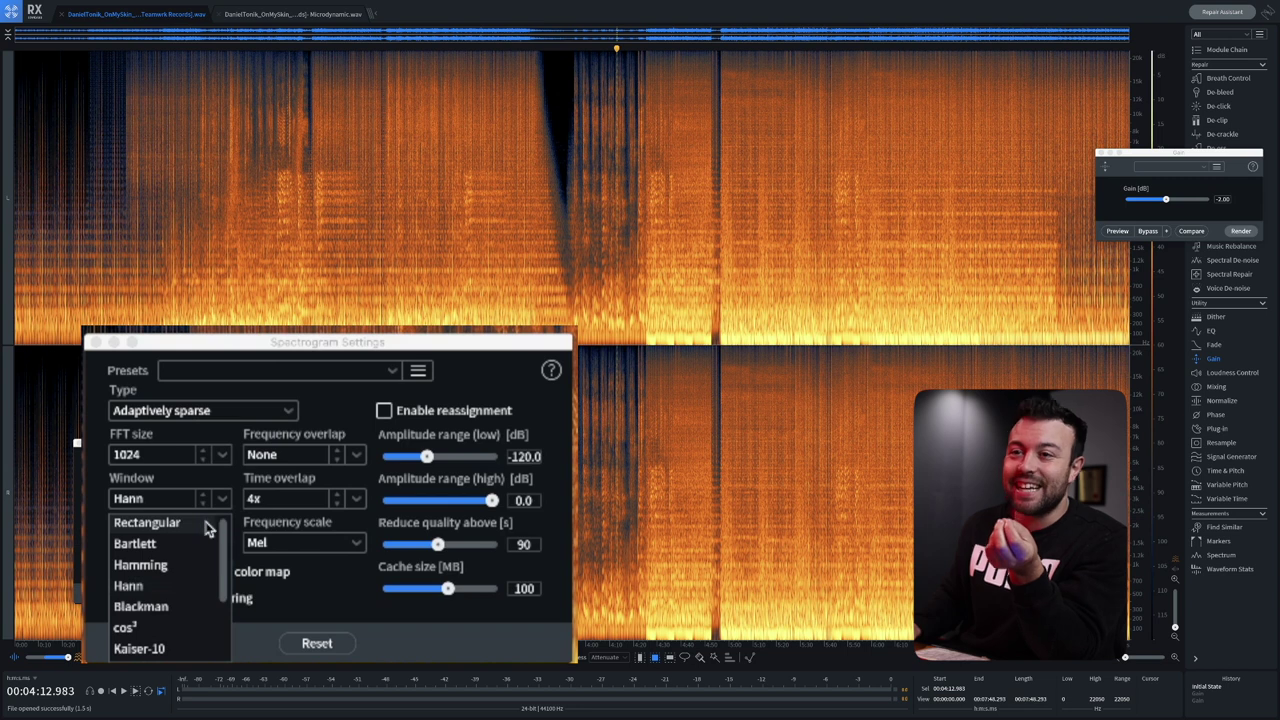
click(205, 528)
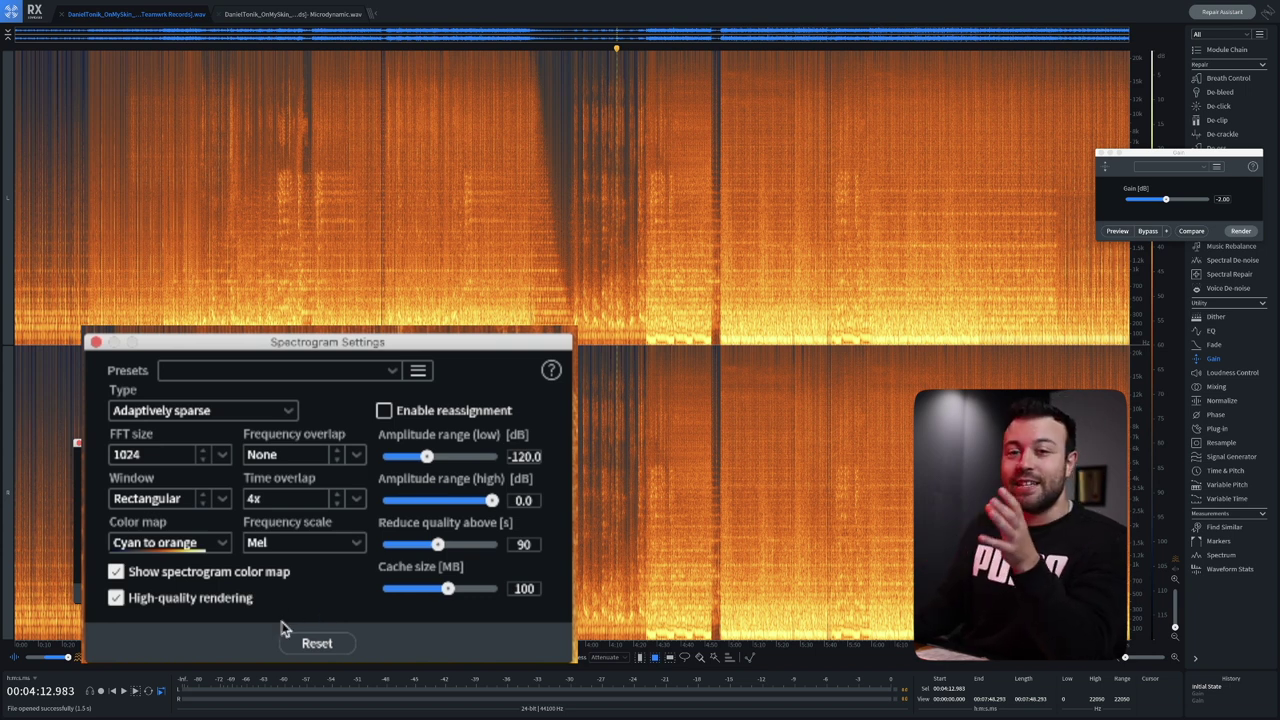
click(319, 547)
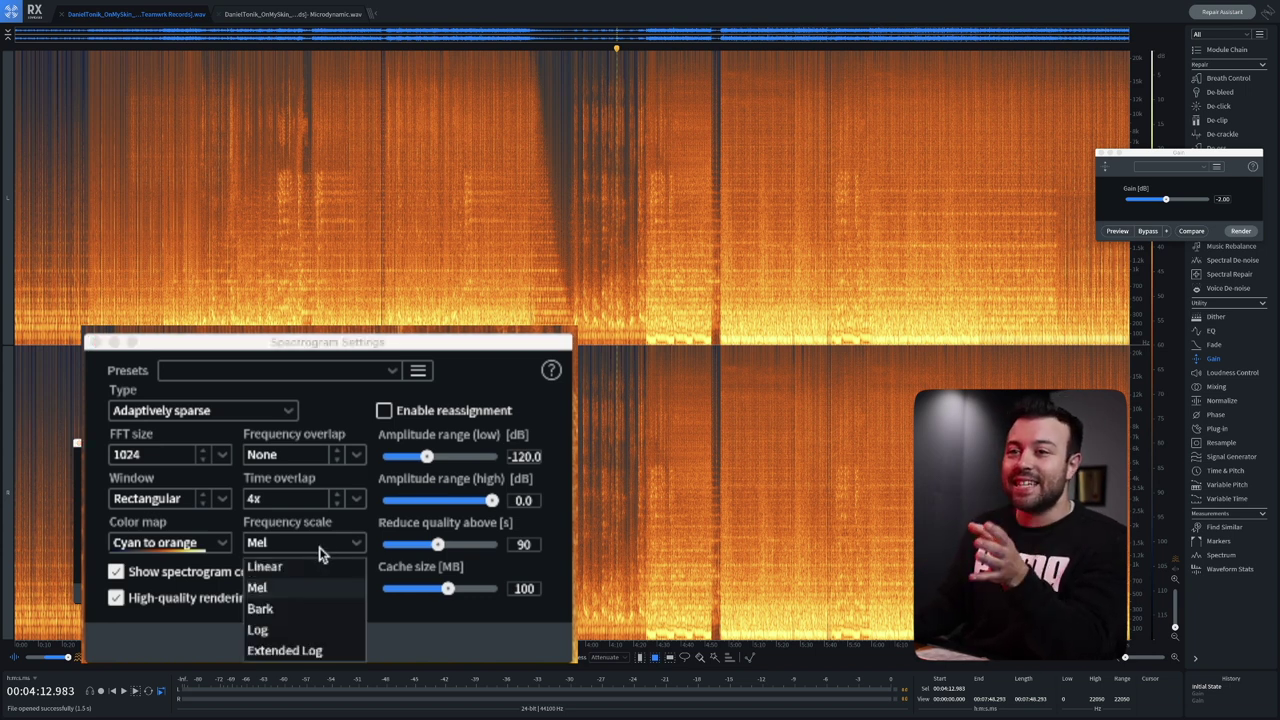
click(289, 651)
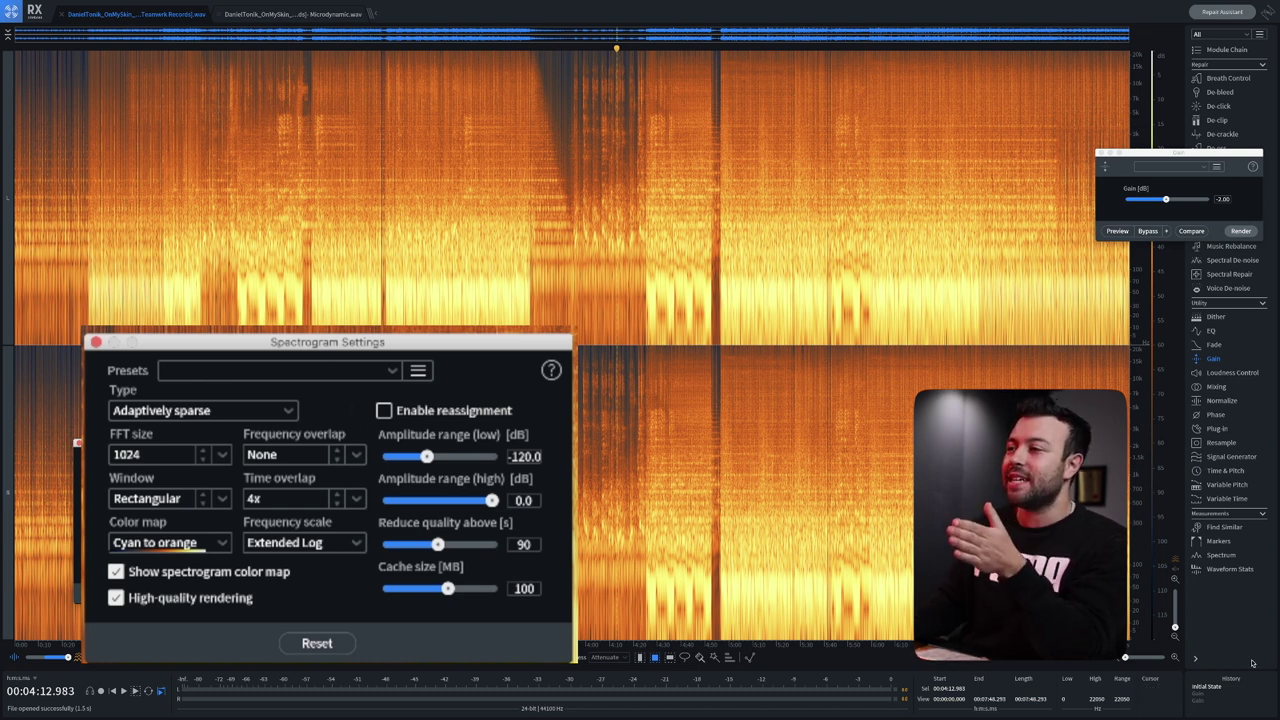
Step: Switch the frequency scale to Linear for comparison and return it to Extended Log
click(346, 548)
click(290, 564)
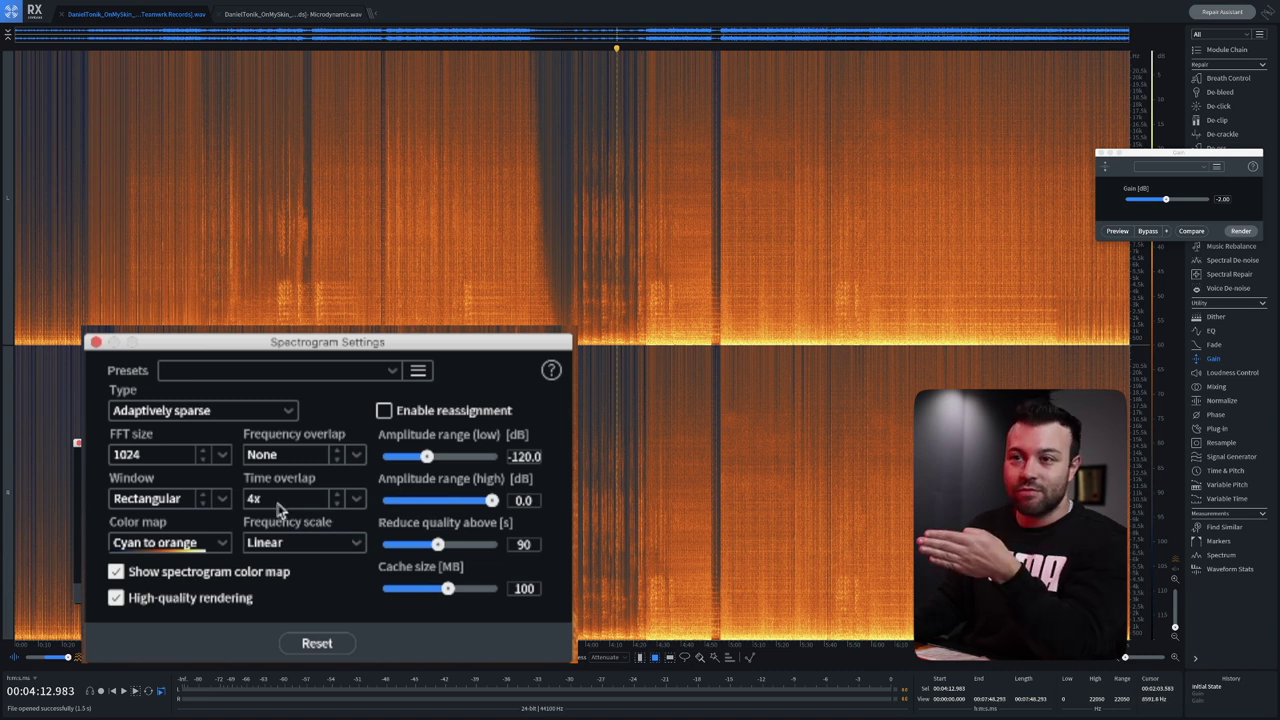
click(356, 543)
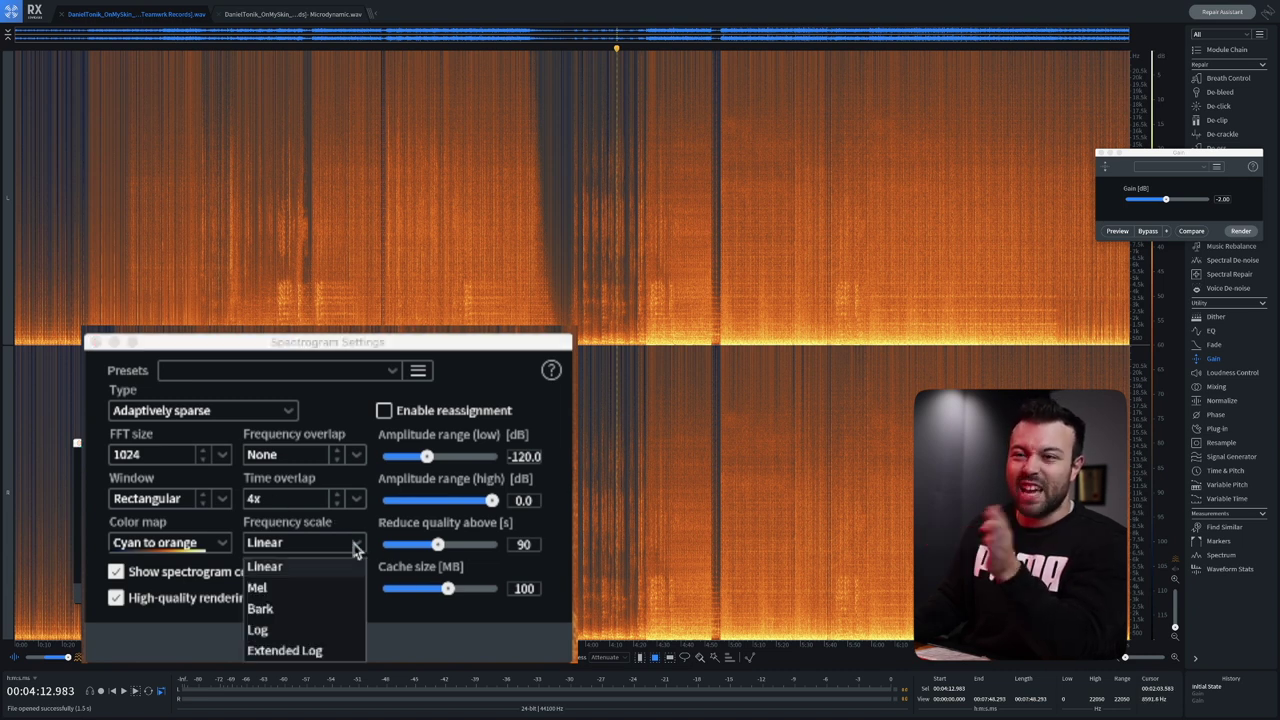
click(320, 652)
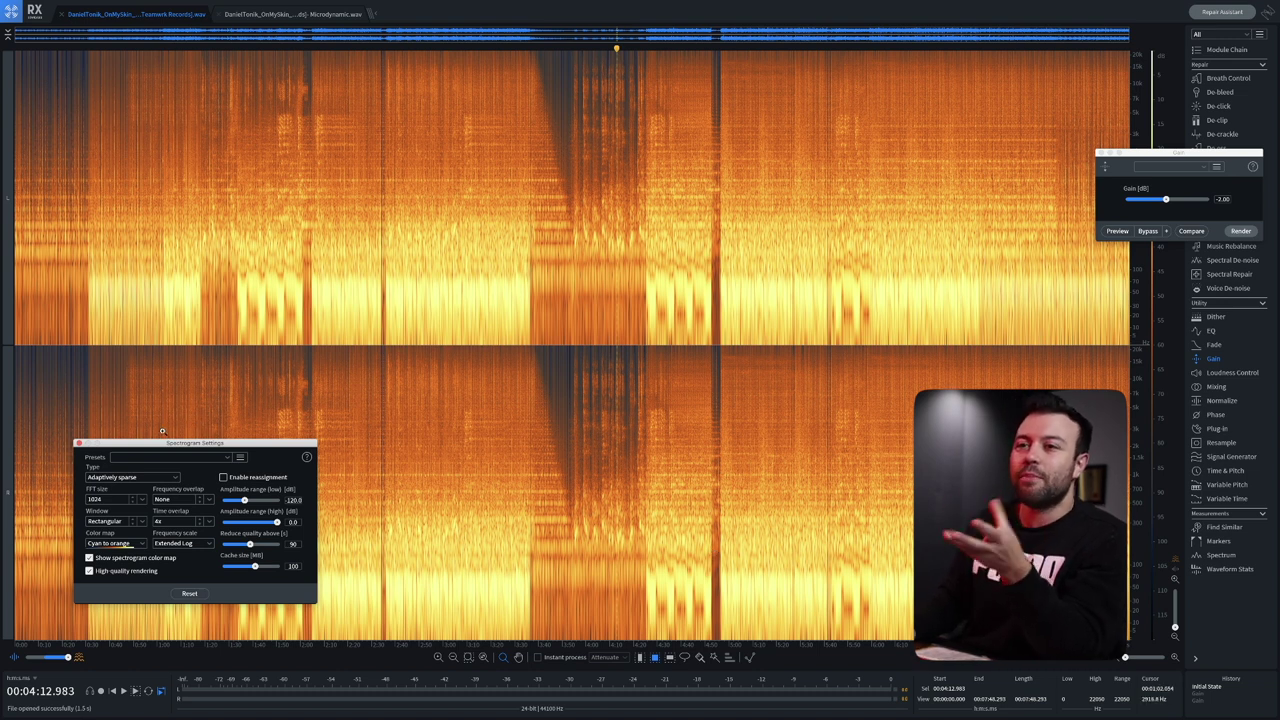
Step: Move the Spectrogram Settings window aside and raise the low amplitude range to -52.8 dB
drag(183, 448, 133, 368)
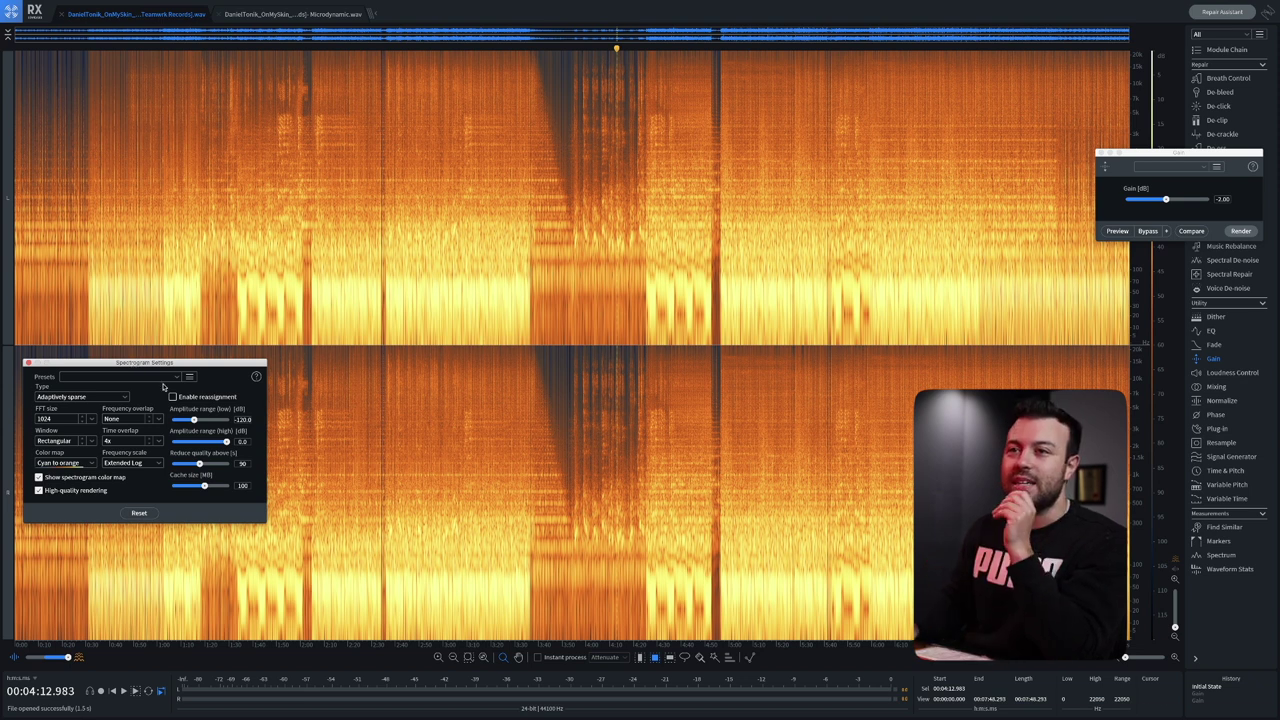
drag(133, 368, 134, 362)
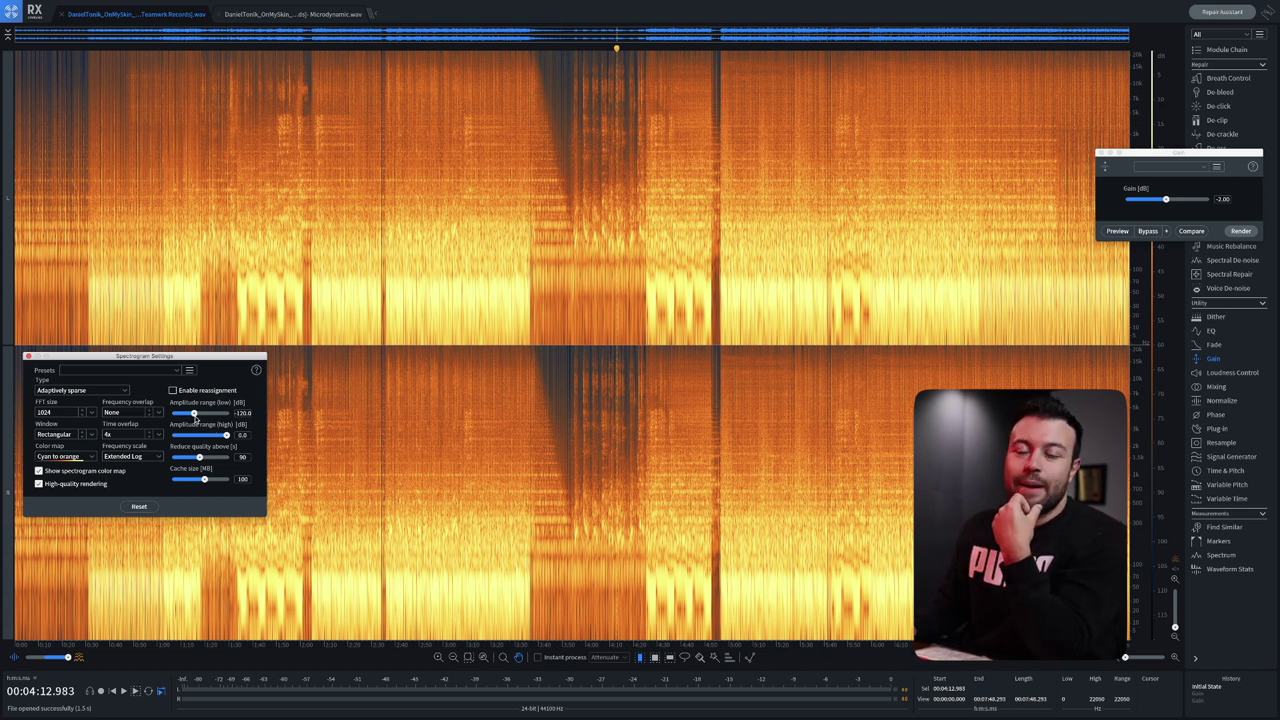
drag(195, 414, 211, 413)
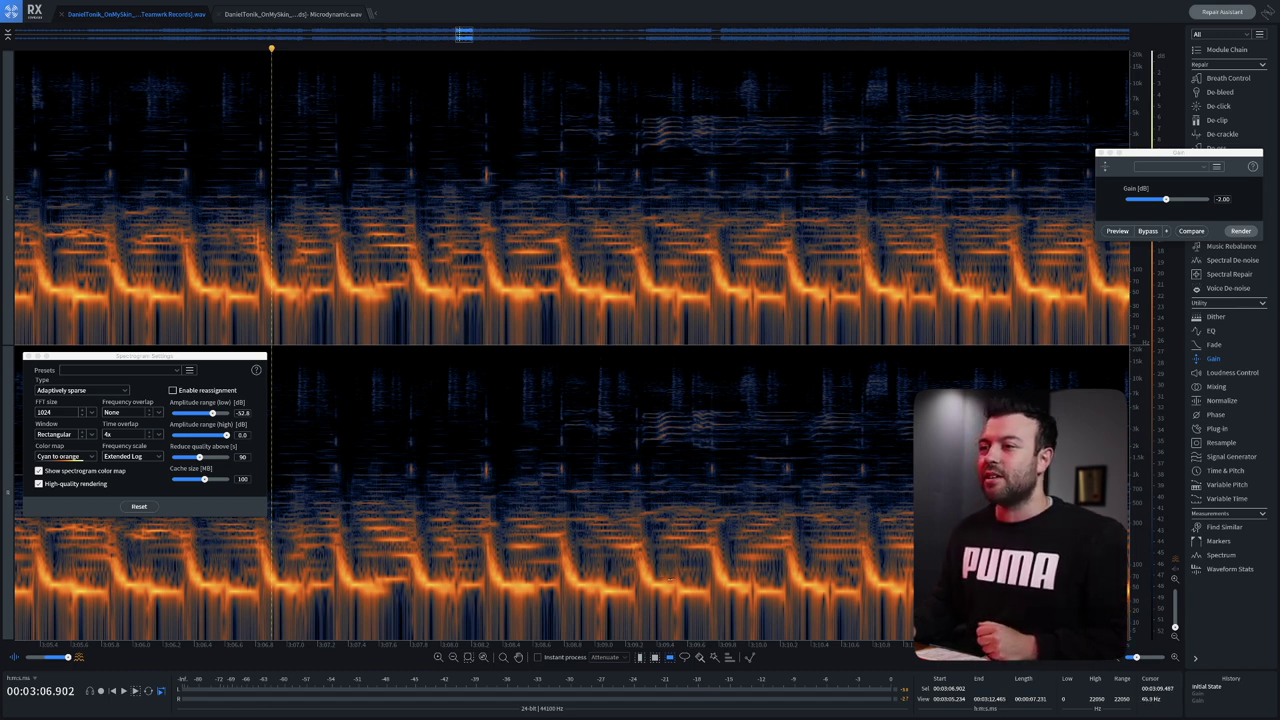
Step: Mark the steady sub-bass band at about 37 to 65 Hz across the whole file and clear the selection
drag(640, 288, 640, 304)
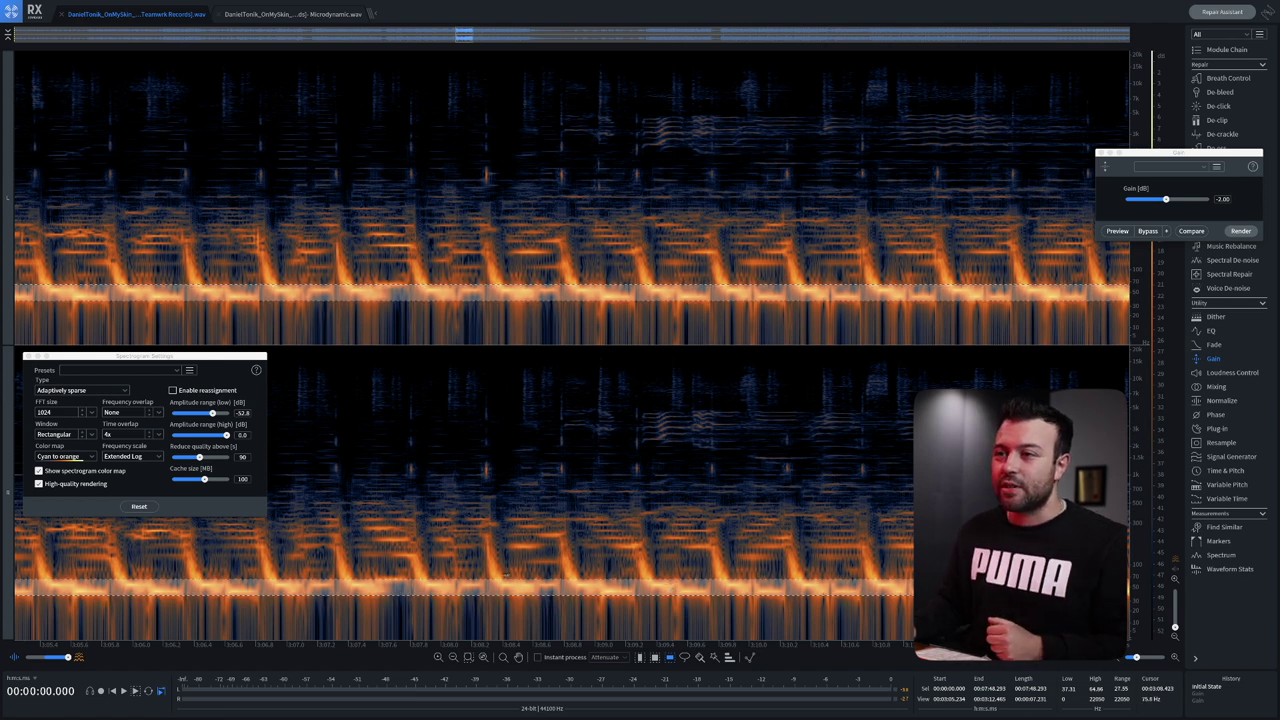
click(502, 583)
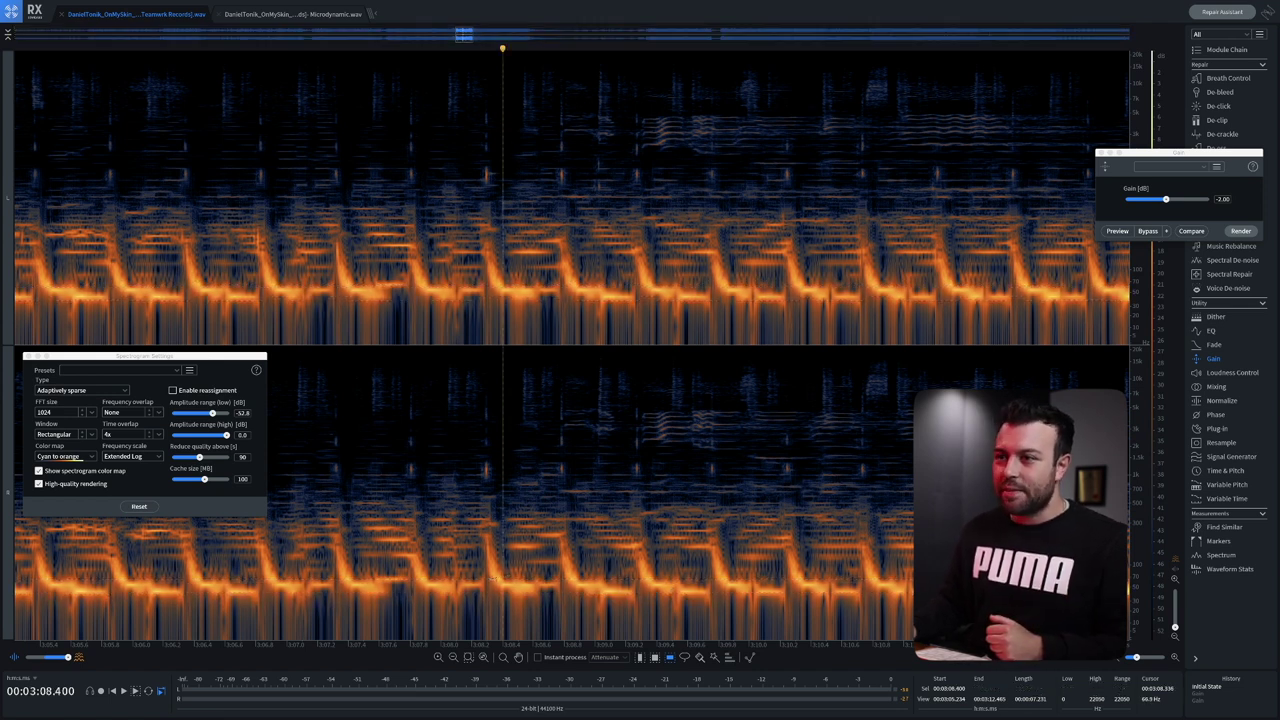
key(ctrl+z)
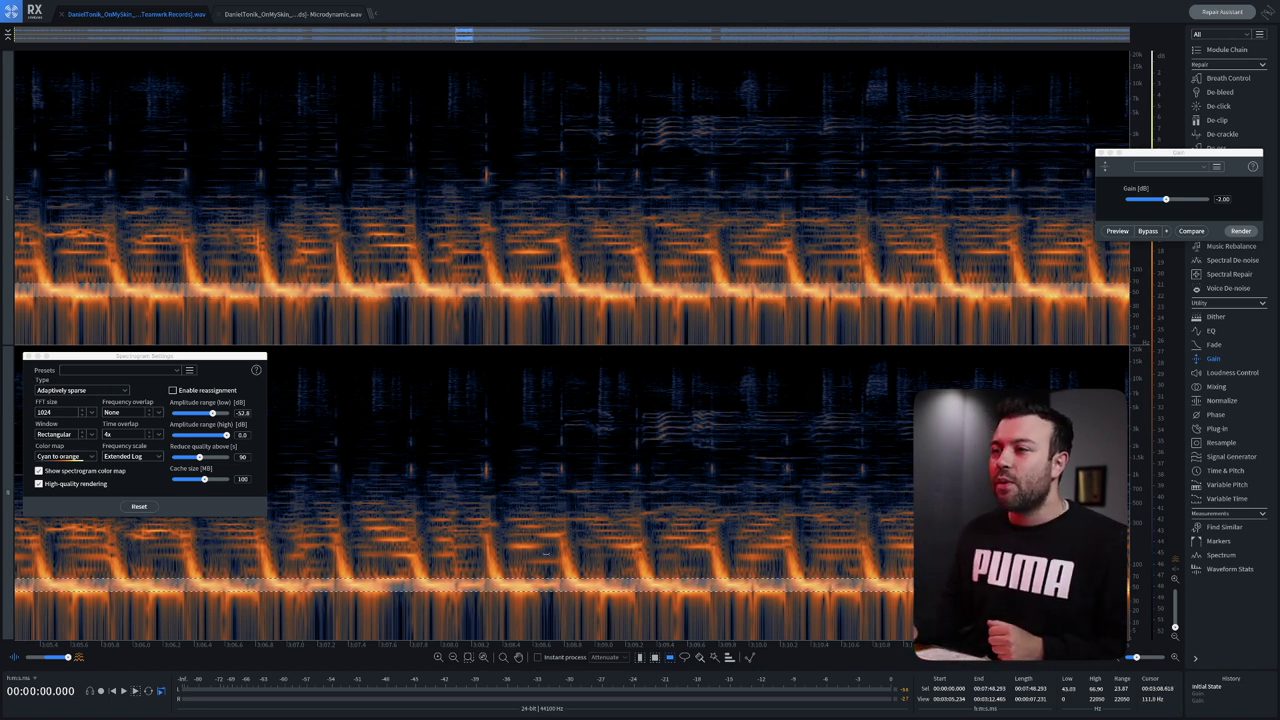
click(574, 560)
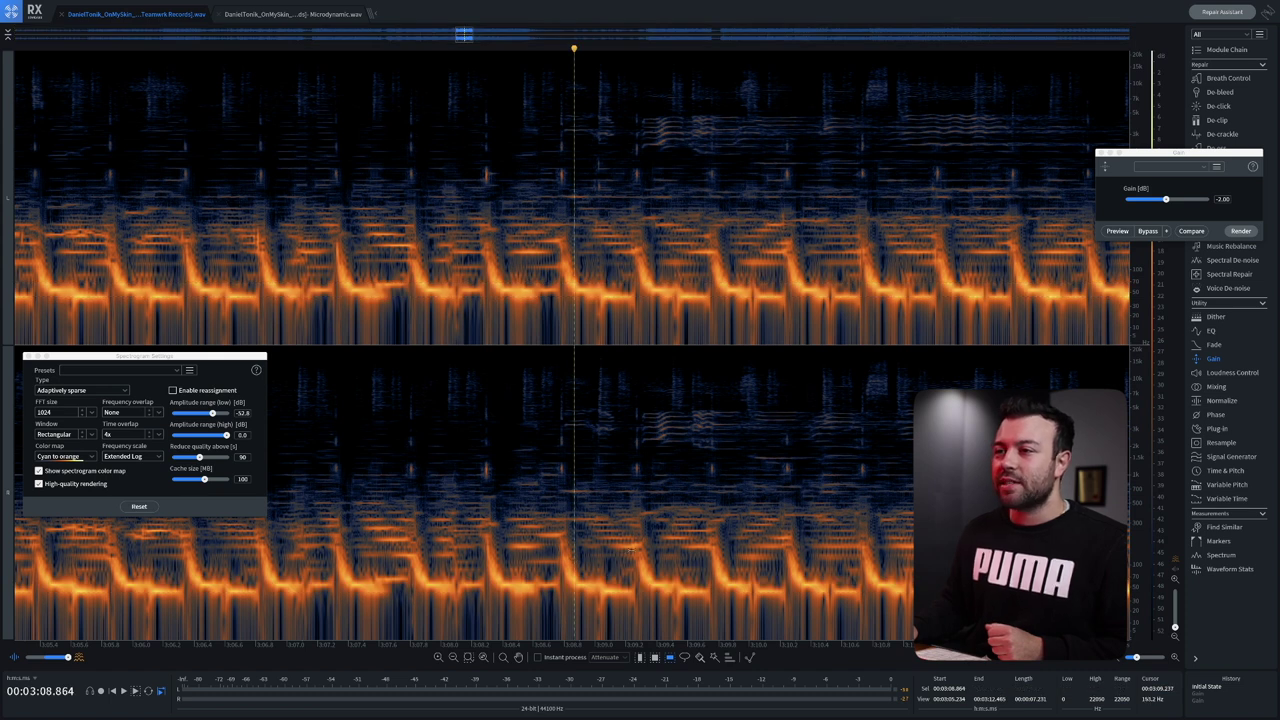
Step: Select the band from about 64 to 153 Hz across the whole file and render 3.00 dB Gain on it
drag(630, 548, 628, 580)
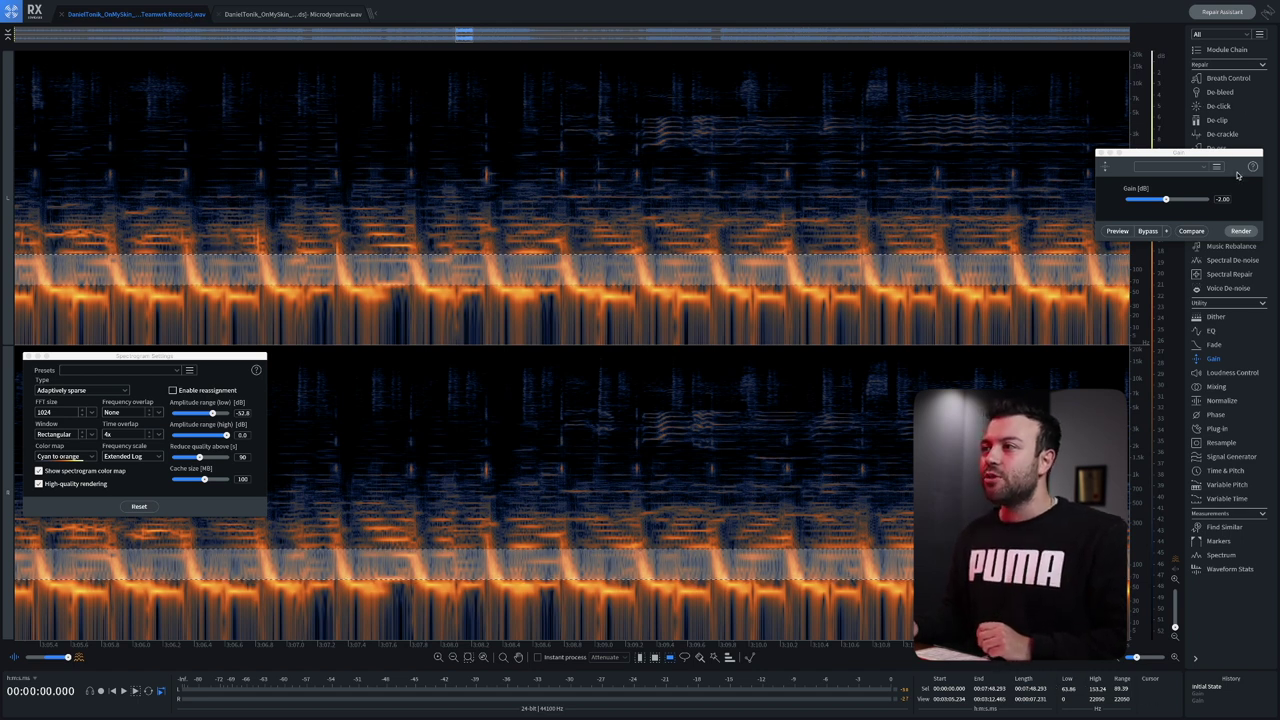
drag(1237, 152, 522, 186)
click(509, 234)
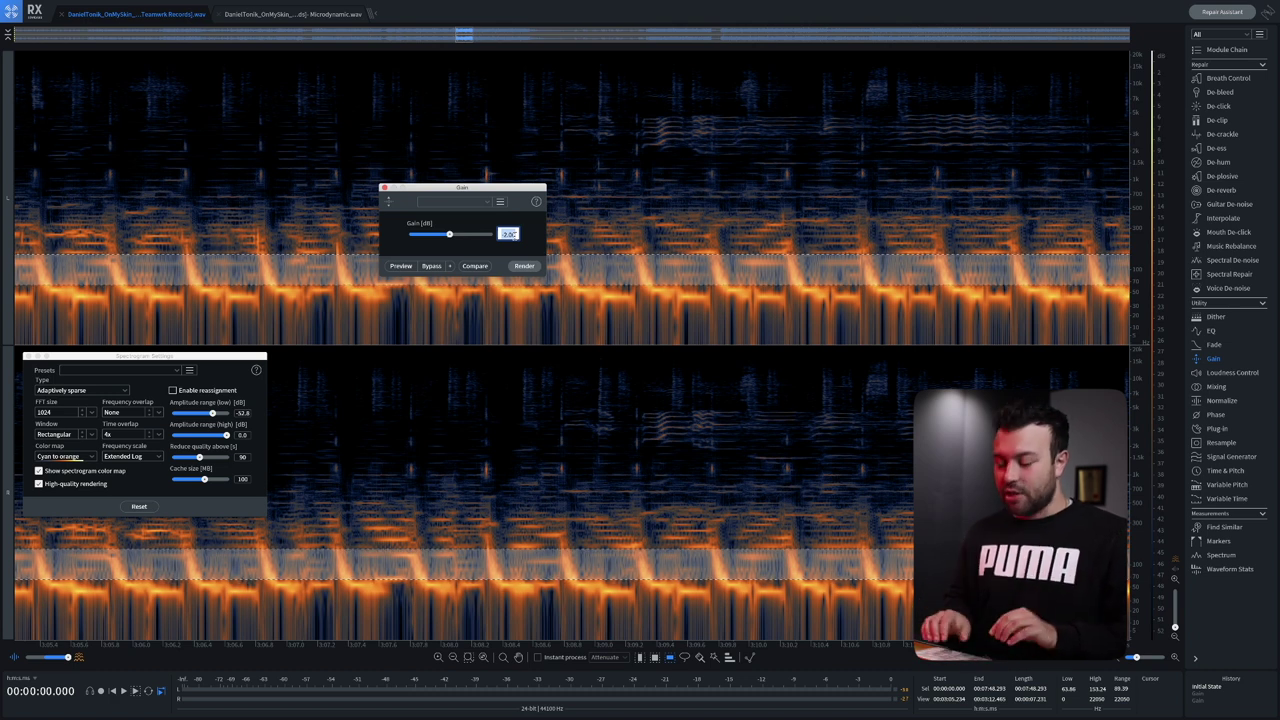
text(3)
key(Return)
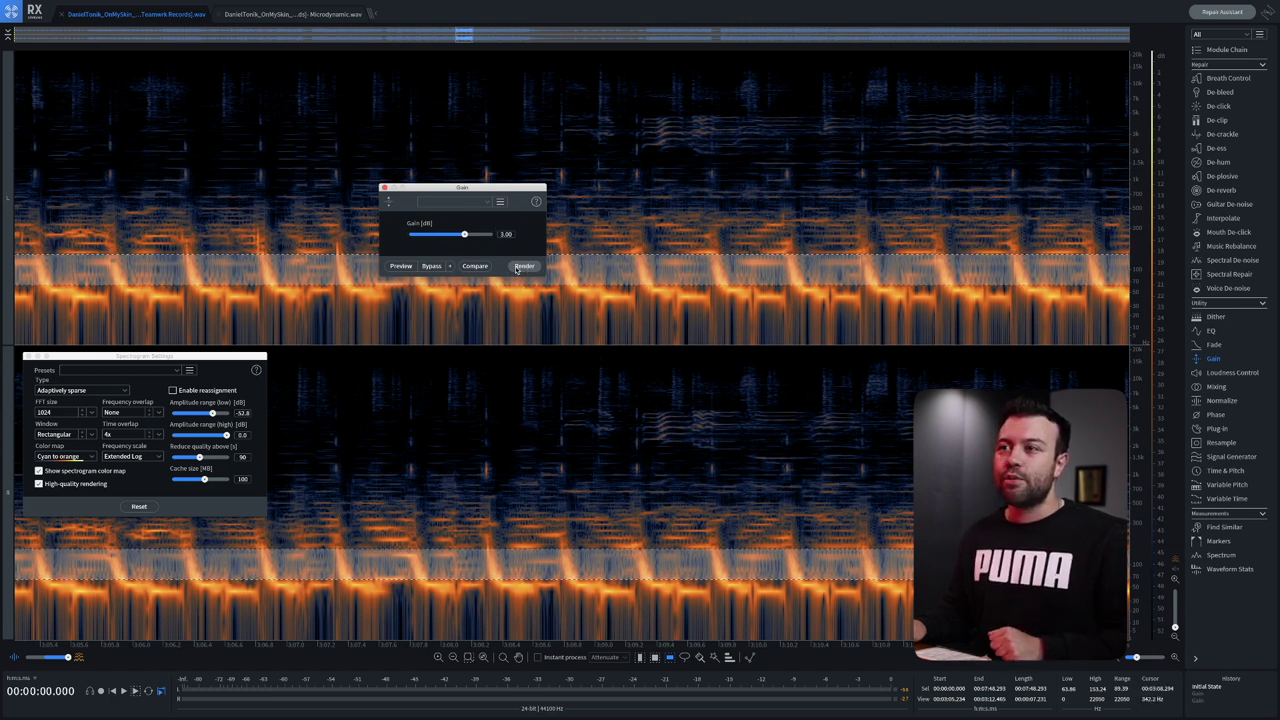
click(517, 267)
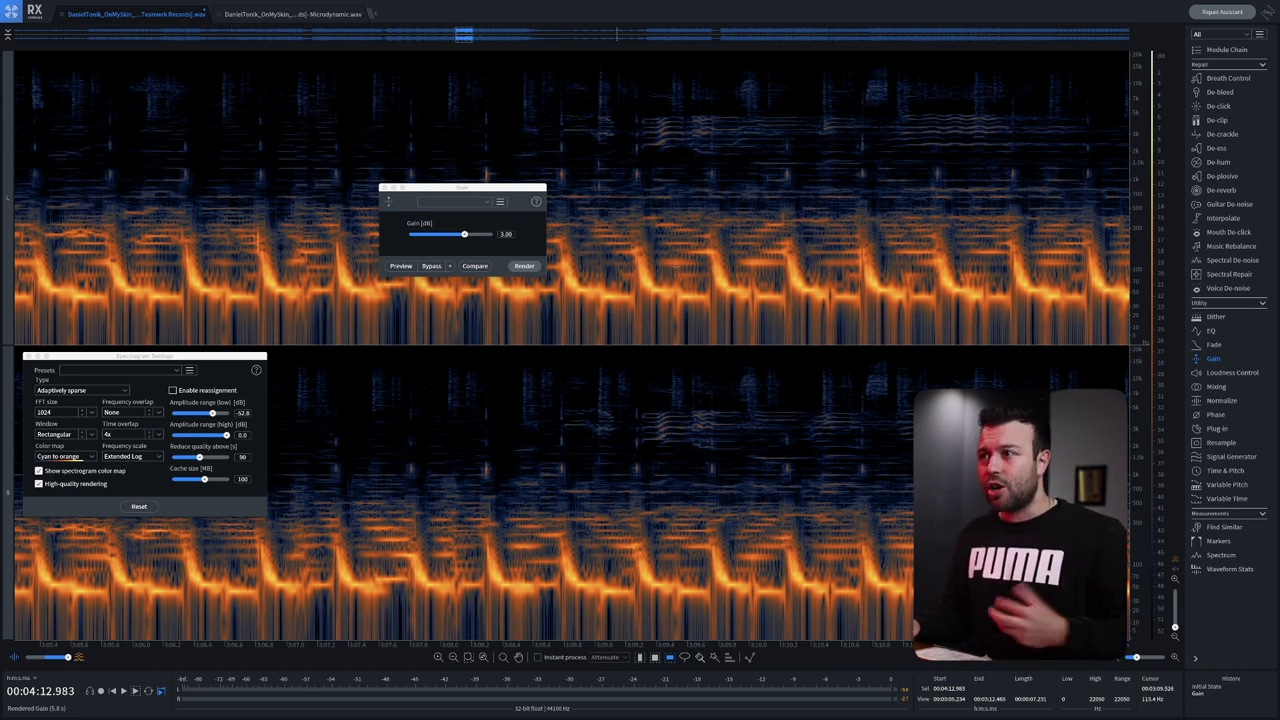
Step: Highlight the bass bands at about 35–64 Hz, 56–159 Hz and 63–115 Hz in turn, and clear the selection
drag(735, 286, 733, 306)
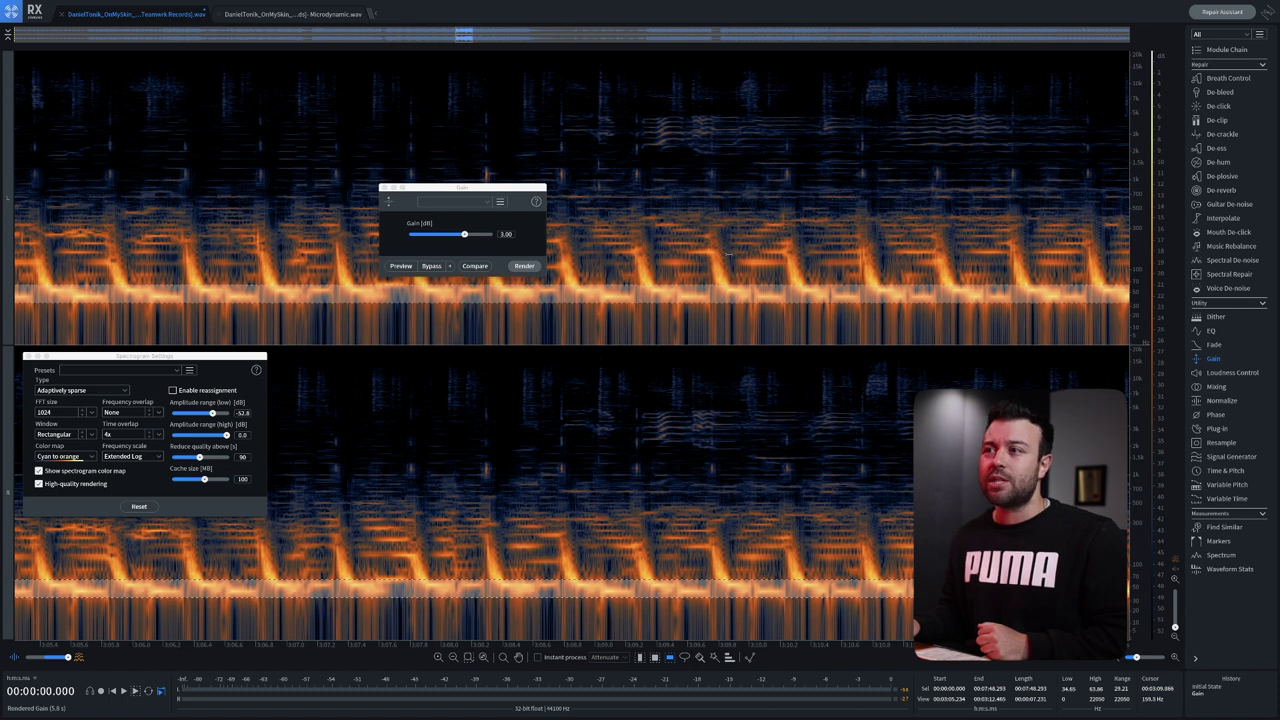
drag(729, 256, 735, 289)
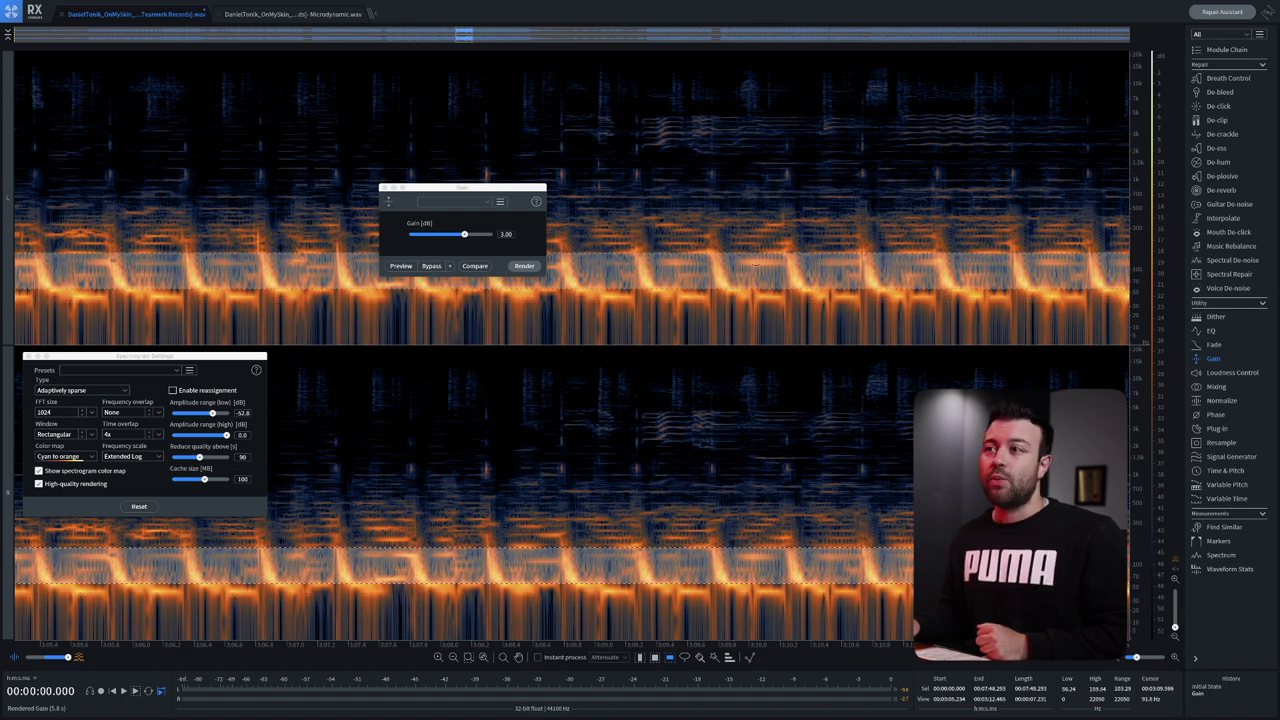
click(757, 262)
drag(757, 260, 756, 217)
click(707, 313)
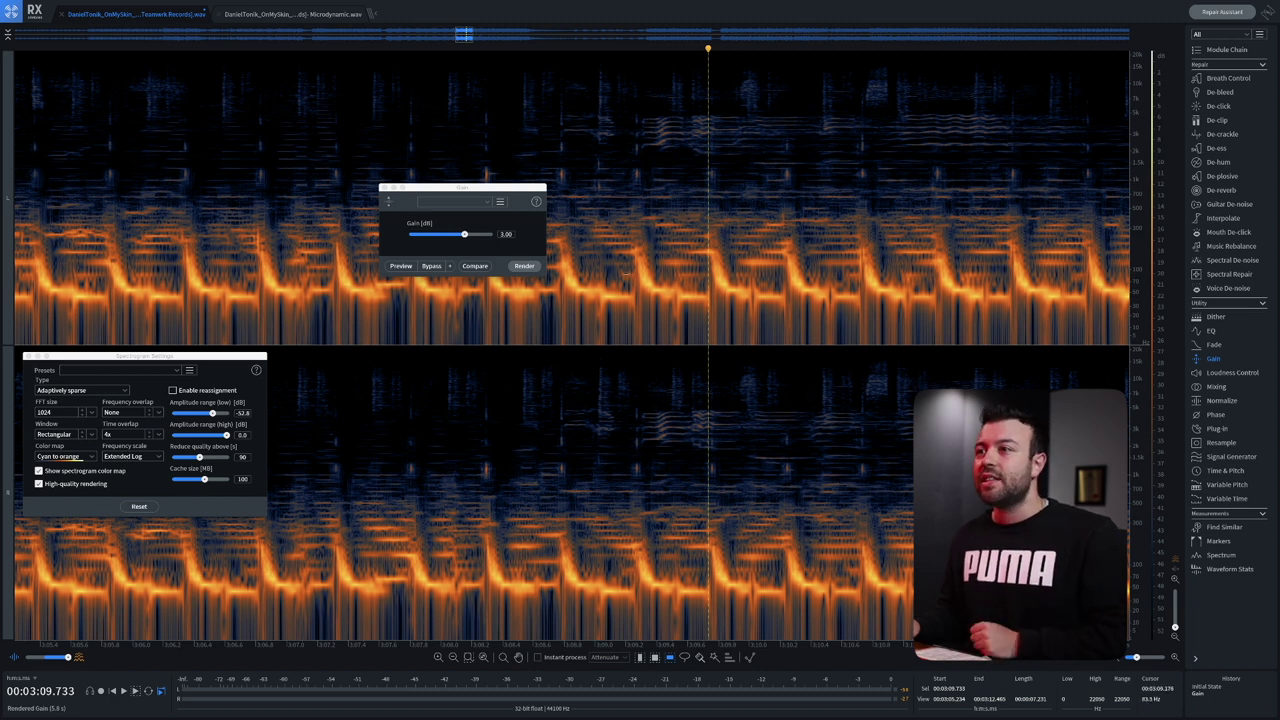
click(640, 268)
drag(643, 277, 643, 288)
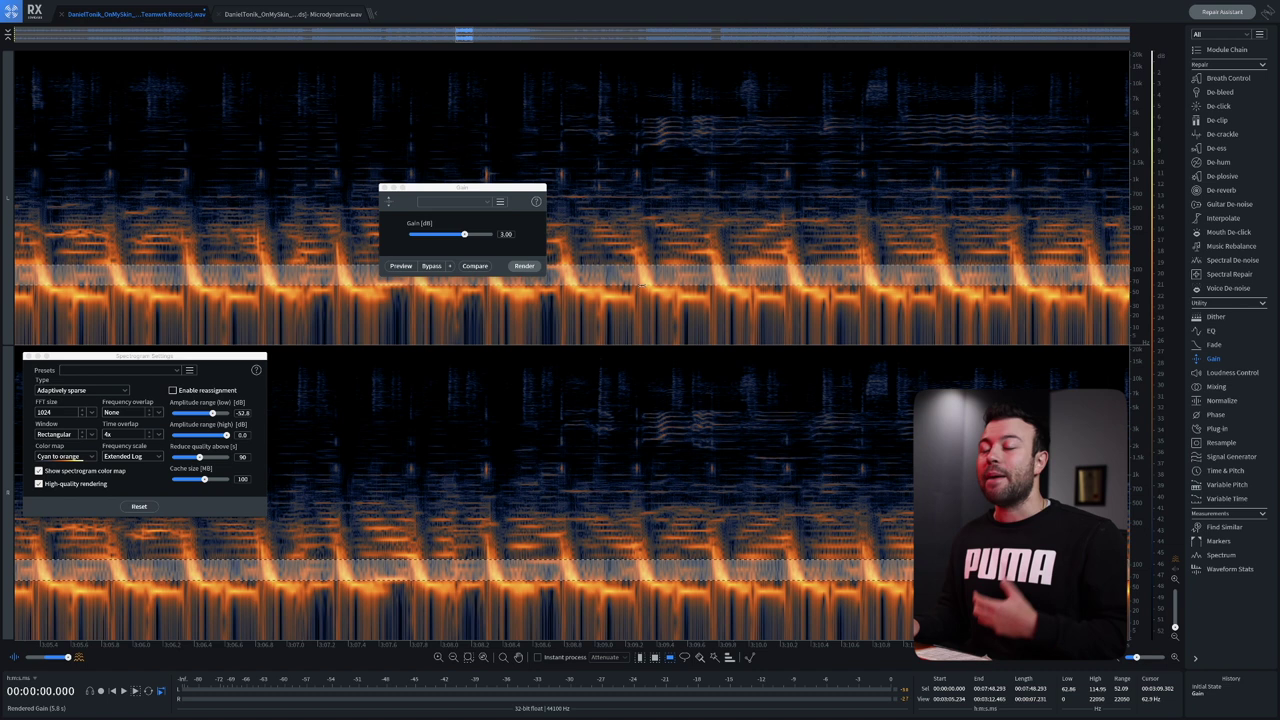
click(638, 297)
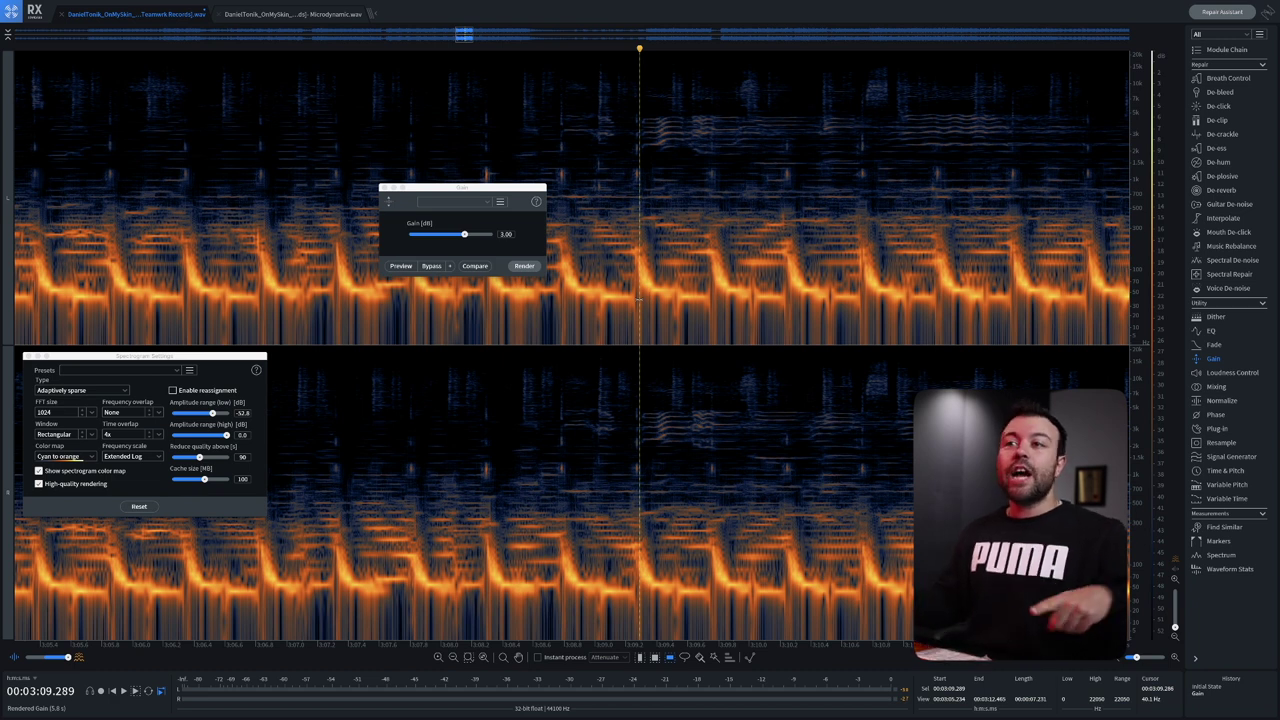
Step: Set the Gain module's value to -3.00 dB without rendering it
click(500, 234)
text(-3)
key(Return)
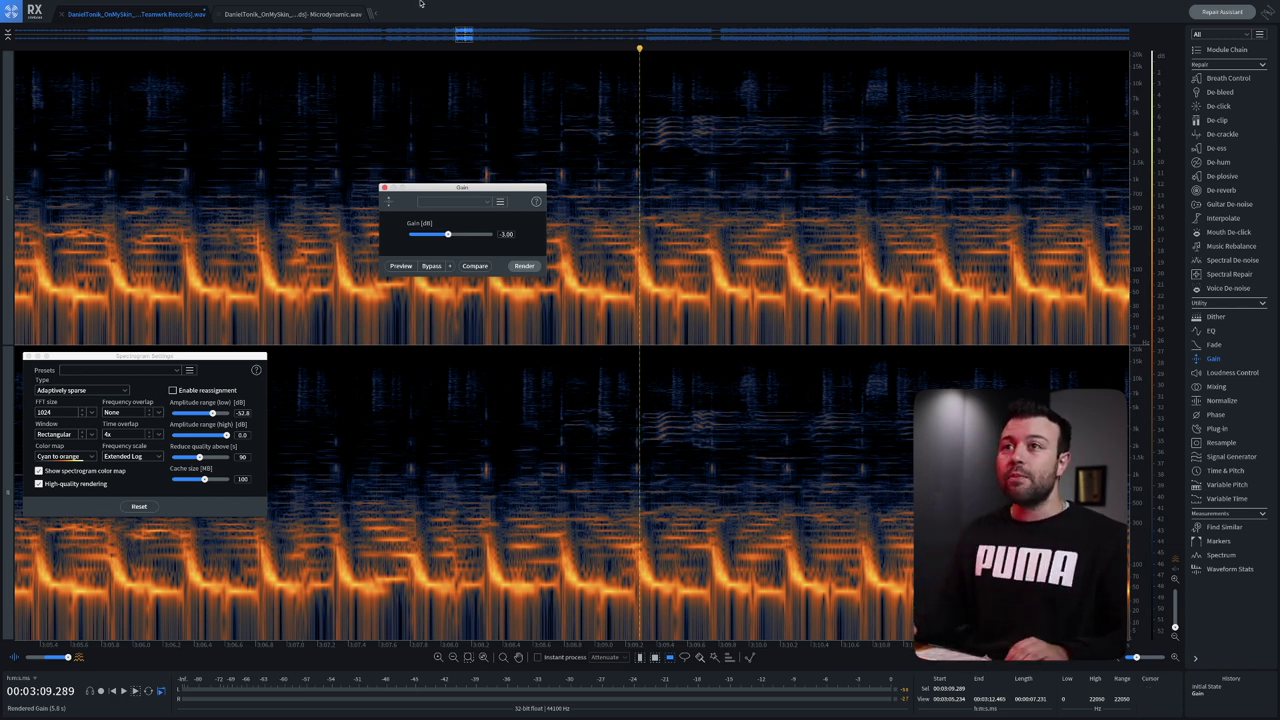
Step: Save the edited pre-master as a new WAV in the Mixes folder with "- BigBass" appended to its name
mouse_move(237, 5)
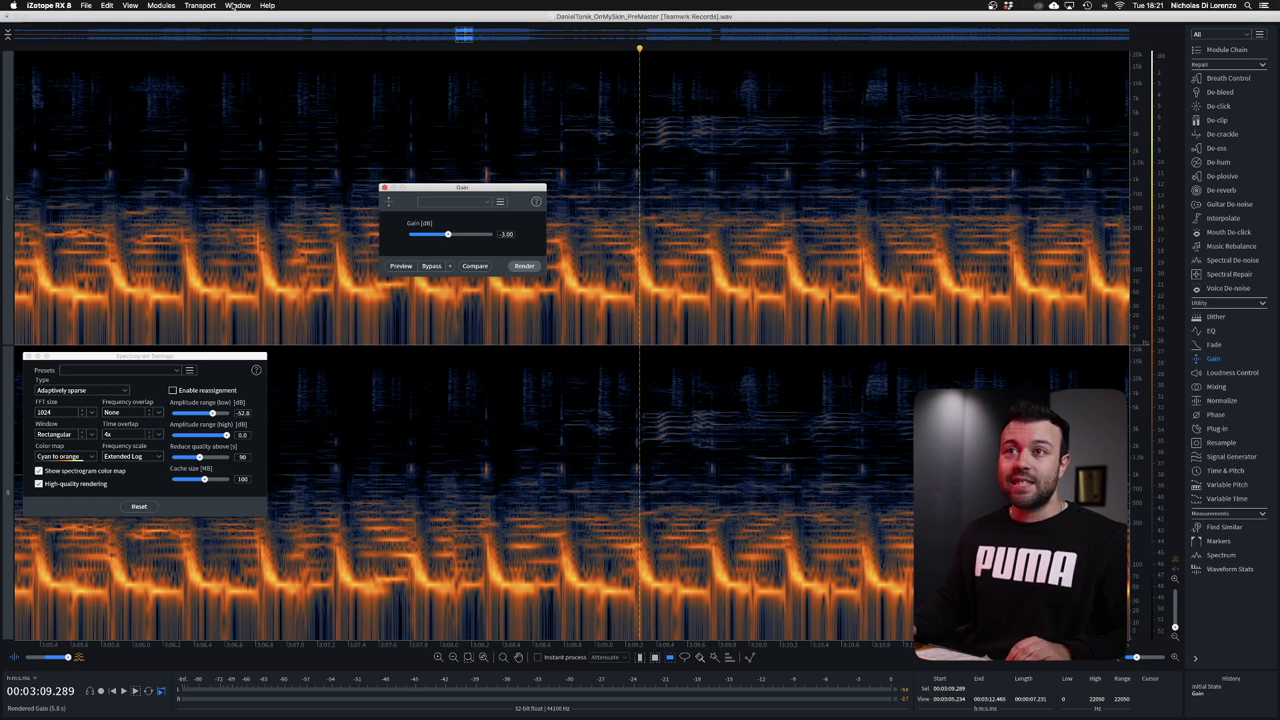
click(86, 5)
key(Escape)
key(super+shift+s)
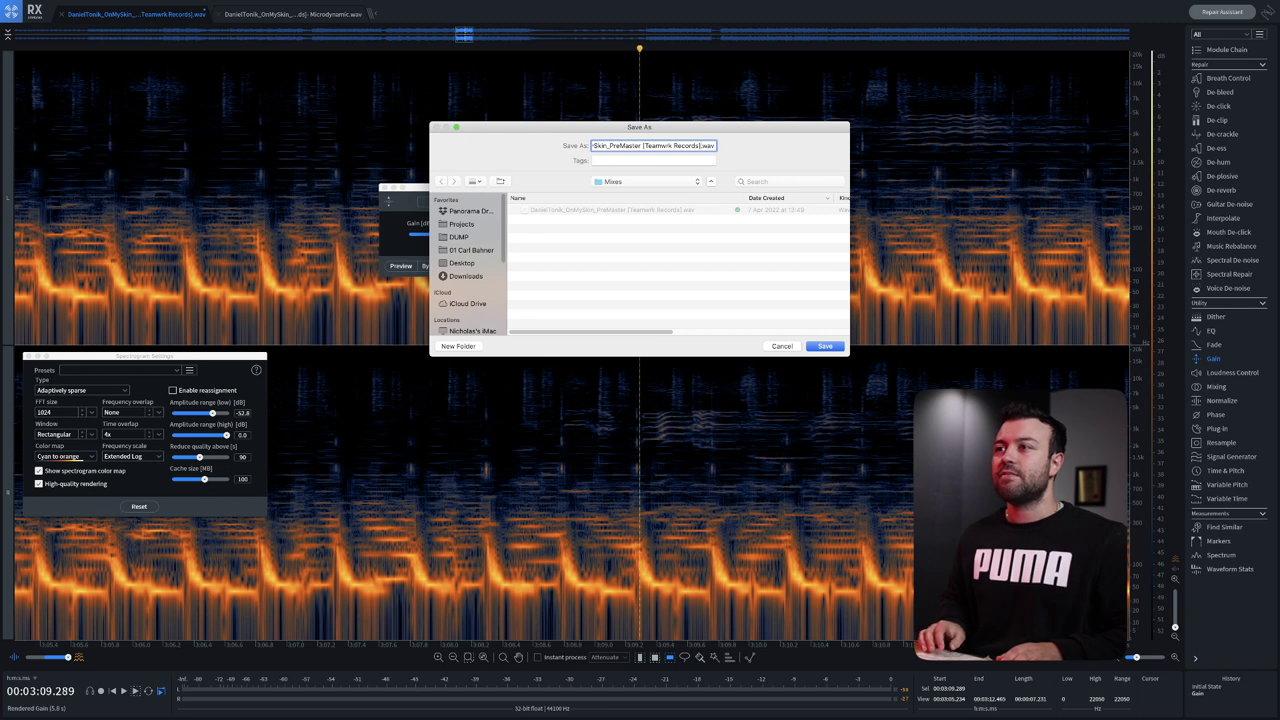
text(- BigBass)
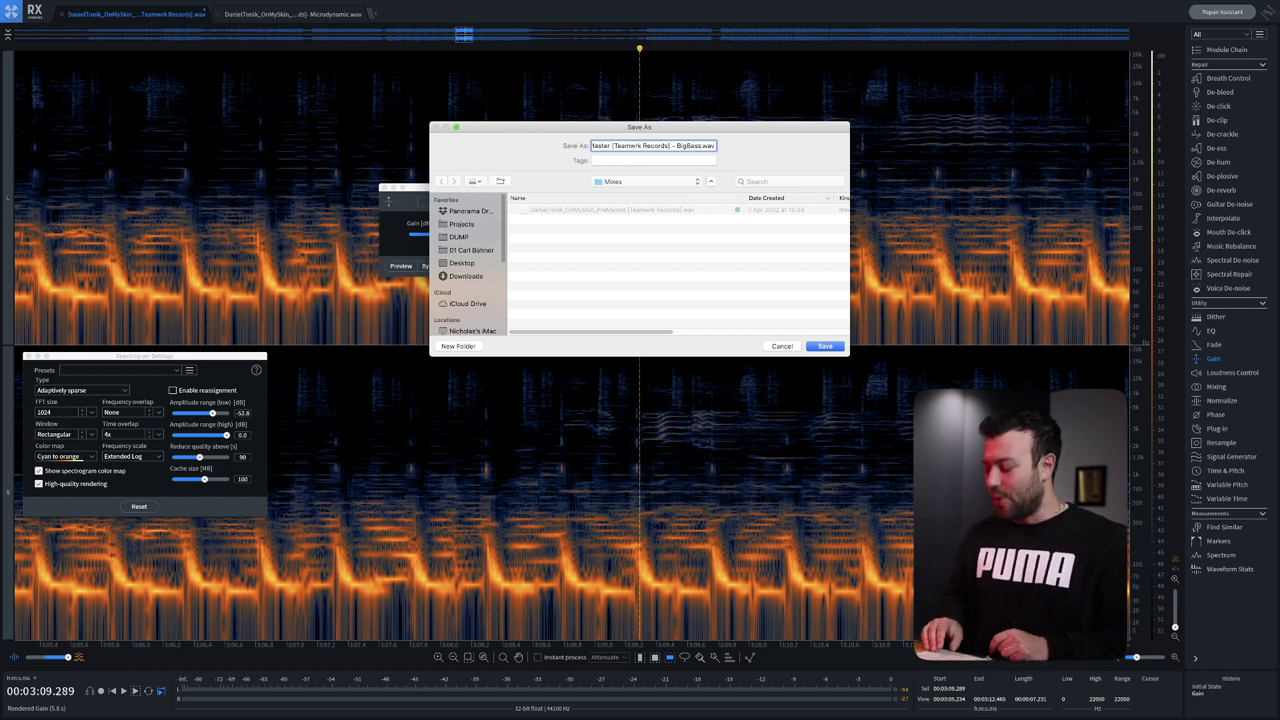
key(Return)
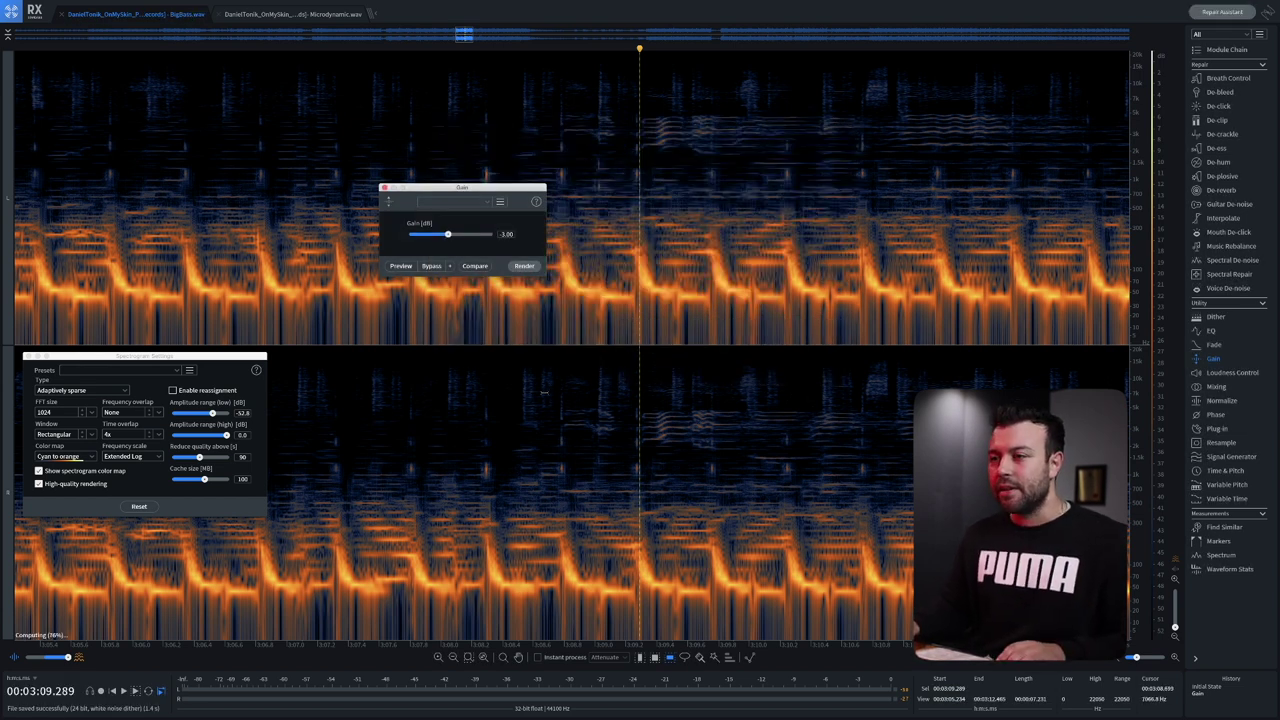
Step: Switch to the Pro Tools session for the audition files
key(super+Tab)
key(super+Tab)
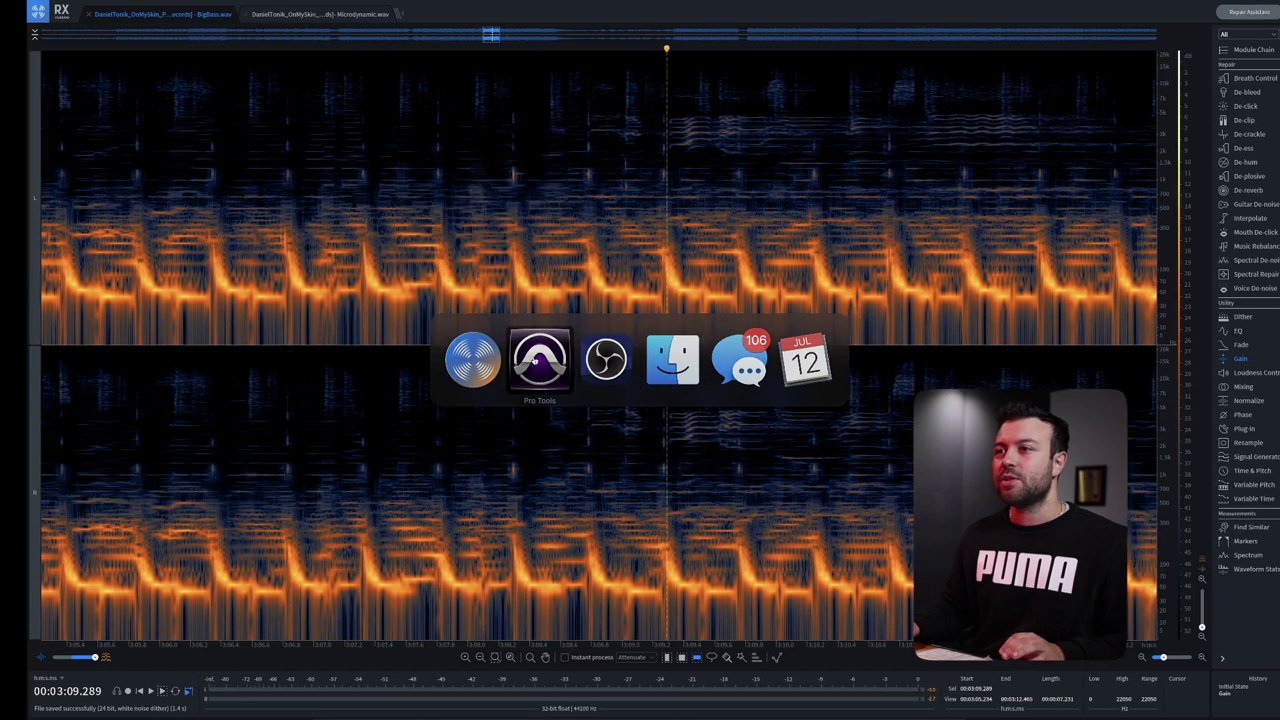
click(538, 360)
click(716, 274)
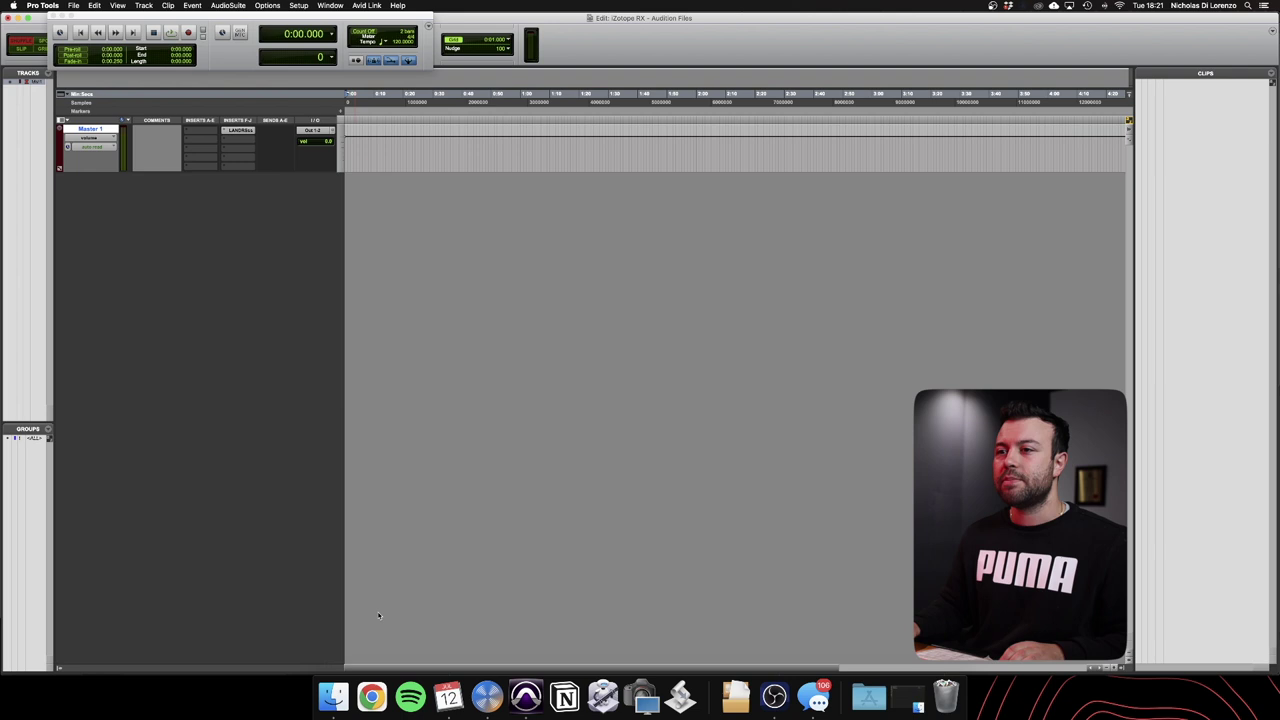
Step: Import the original pre-master and the BigBass version from the Mixes folder in Finder as two new Pro Tools tracks
click(340, 684)
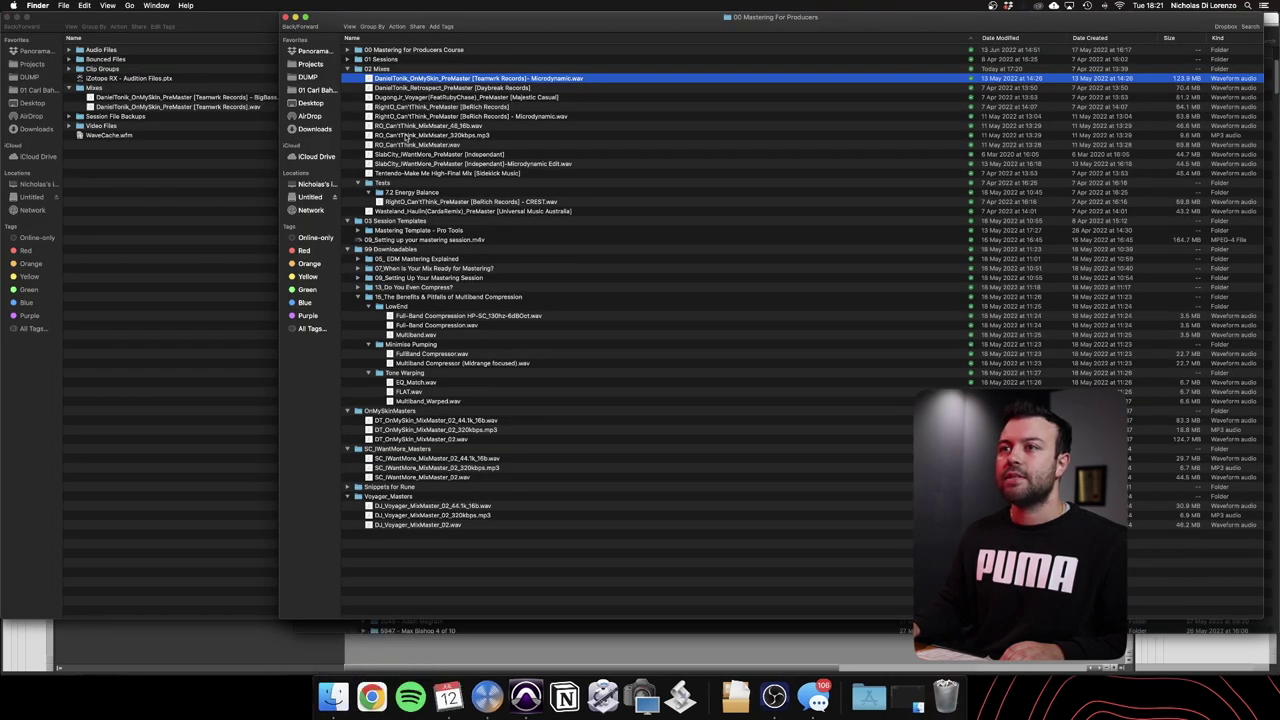
click(187, 97)
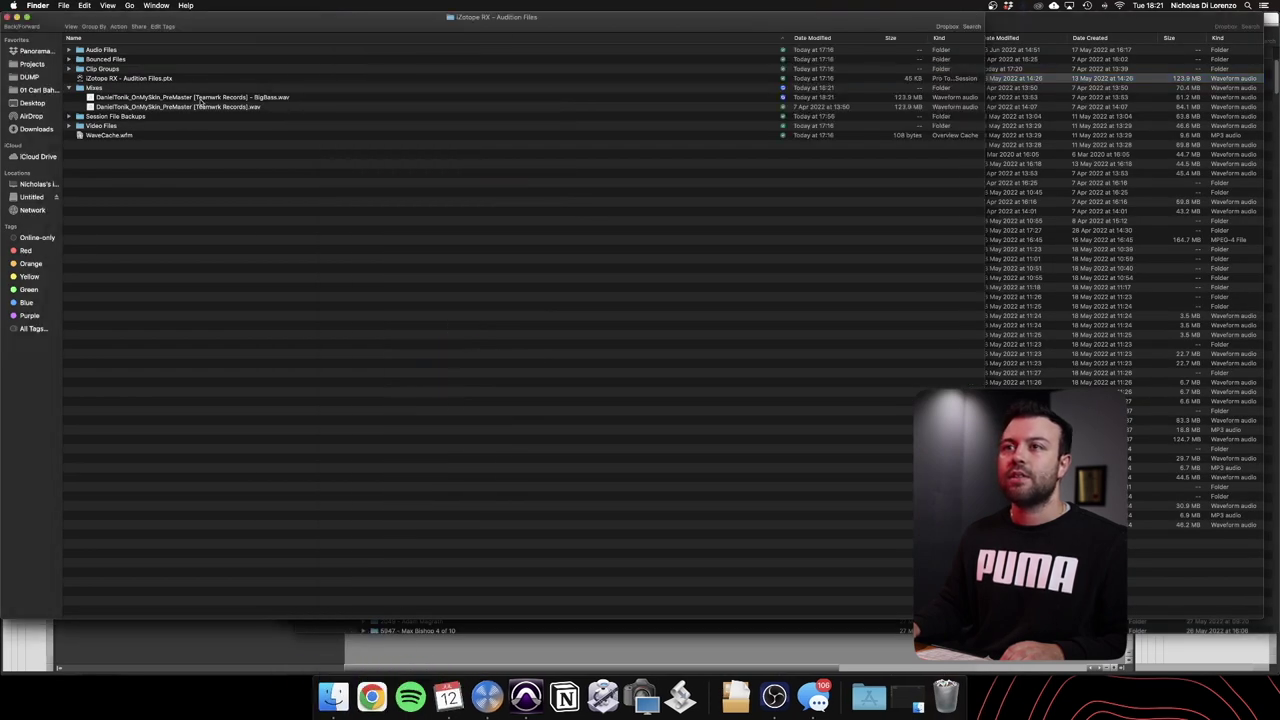
click(199, 99)
shift+click(179, 107)
drag(179, 111, 364, 192)
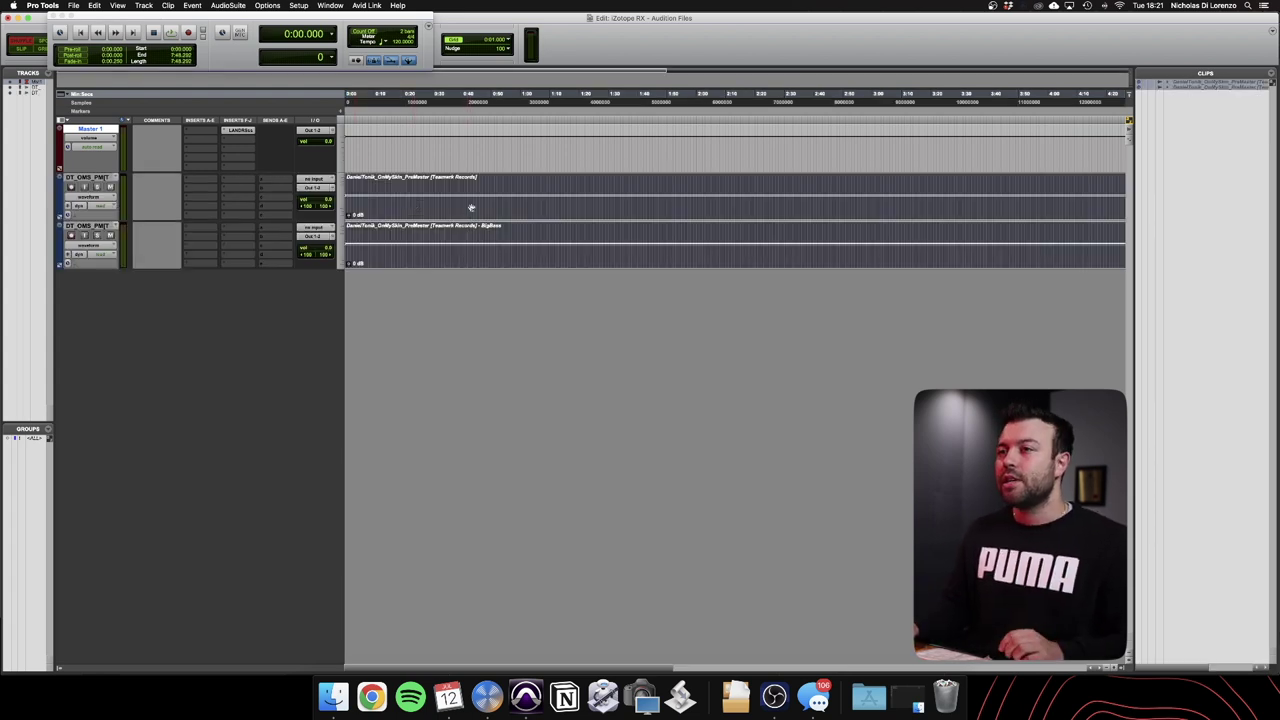
Step: Extend the edit cursor across both imported tracks and zoom the timeline out to show both clips in full
click(474, 211)
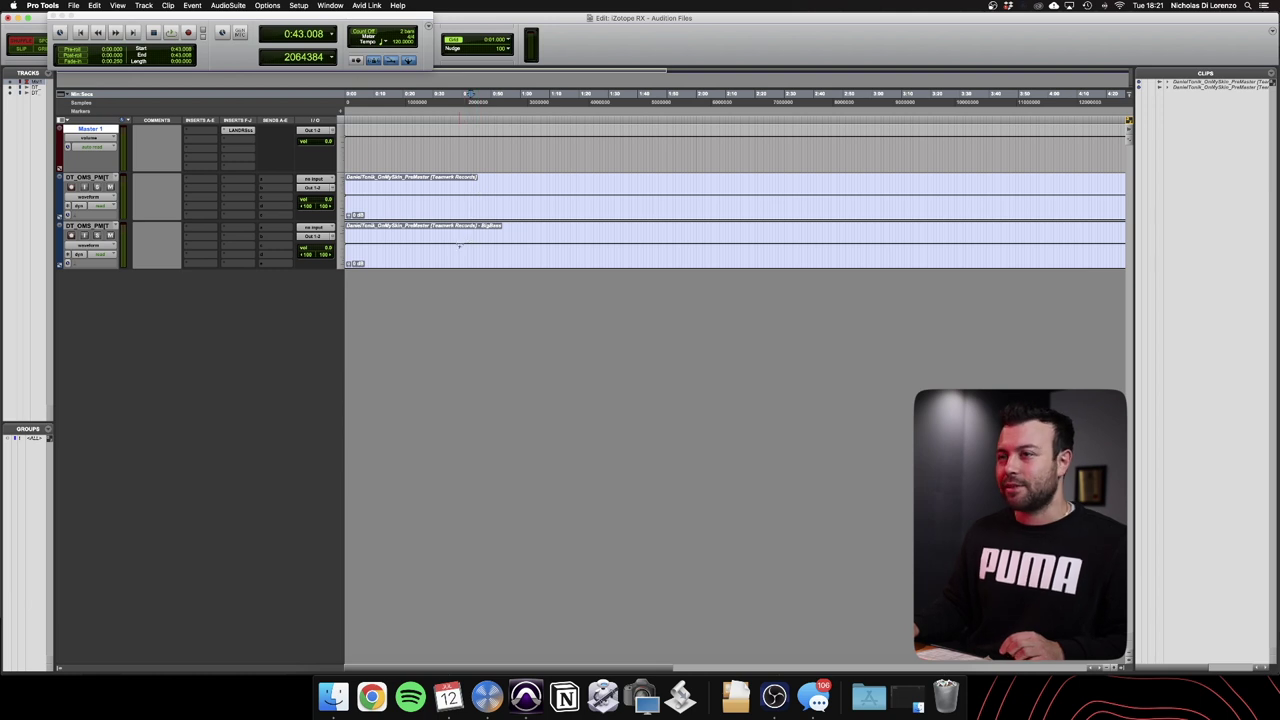
shift+click(464, 260)
key(super+bracketleft)
key(super+bracketleft)
key(super+bracketleft)
key(super+bracketright)
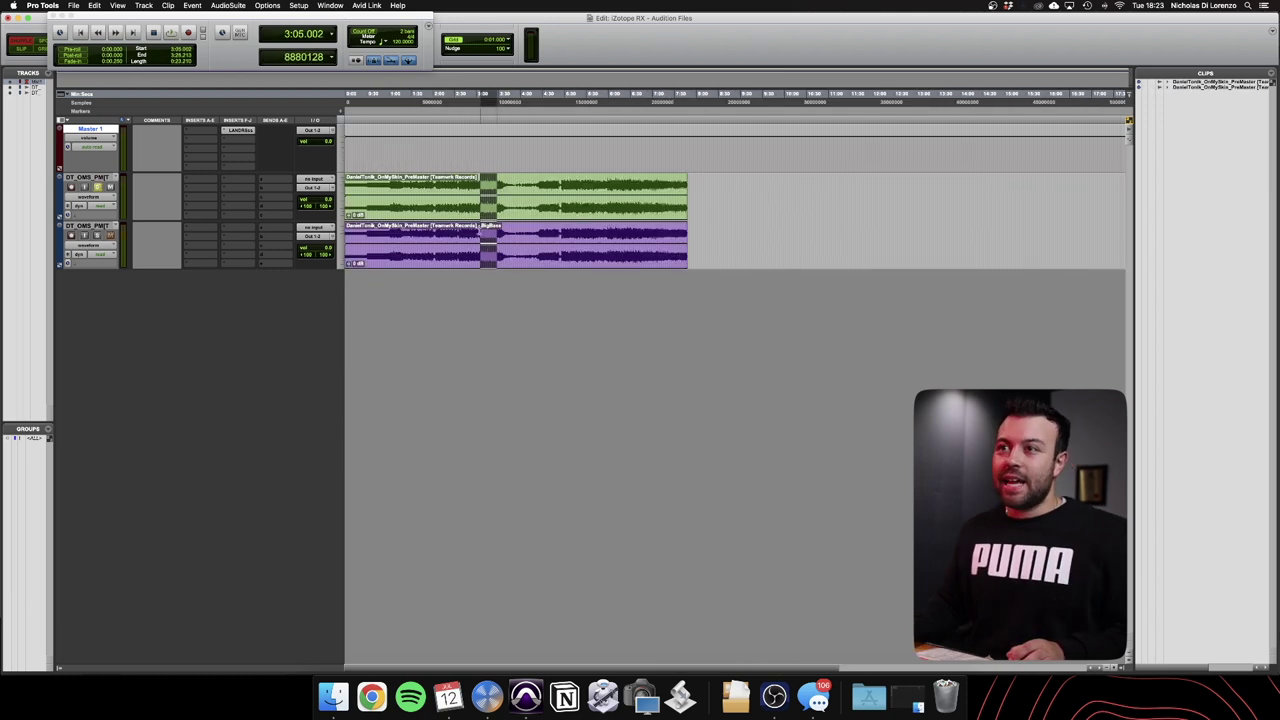
Step: Extend the selection across both tracks back to about 2:48.6 and play it to compare the original with the BigBass version
shift+click(468, 255)
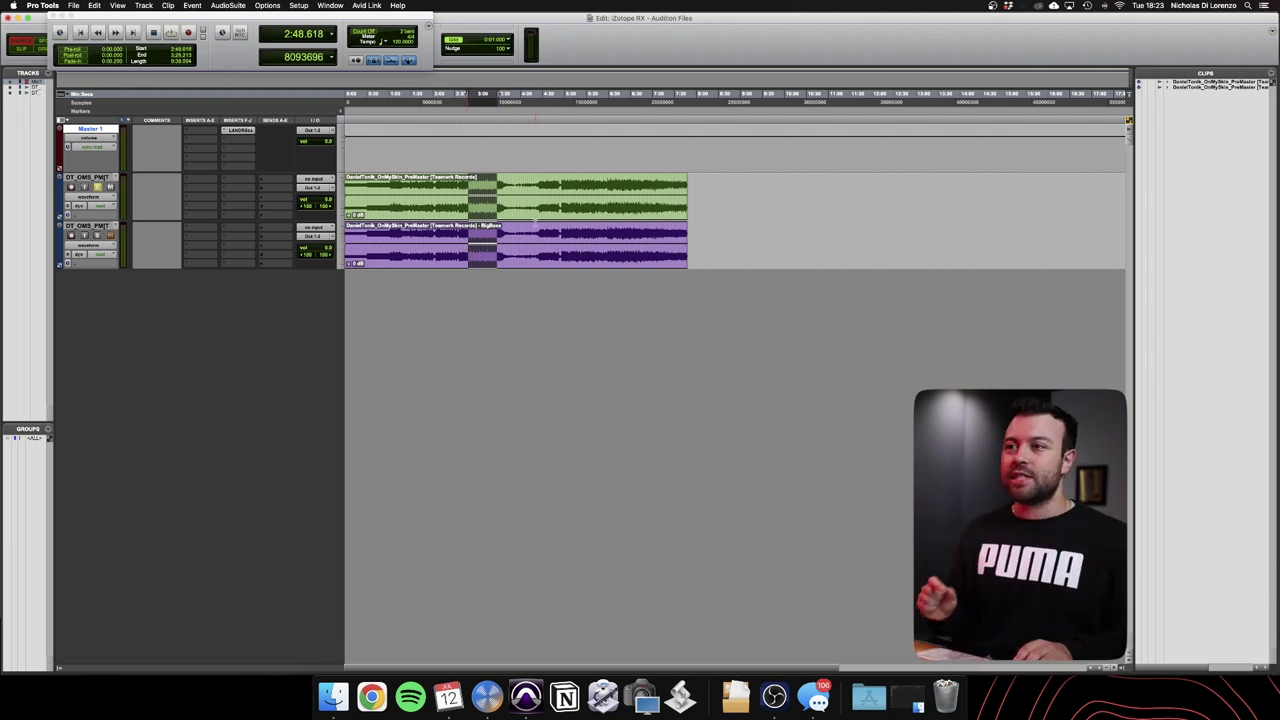
key(super+Tab)
key(super+Tab)
key(super+Tab)
key(Tab)
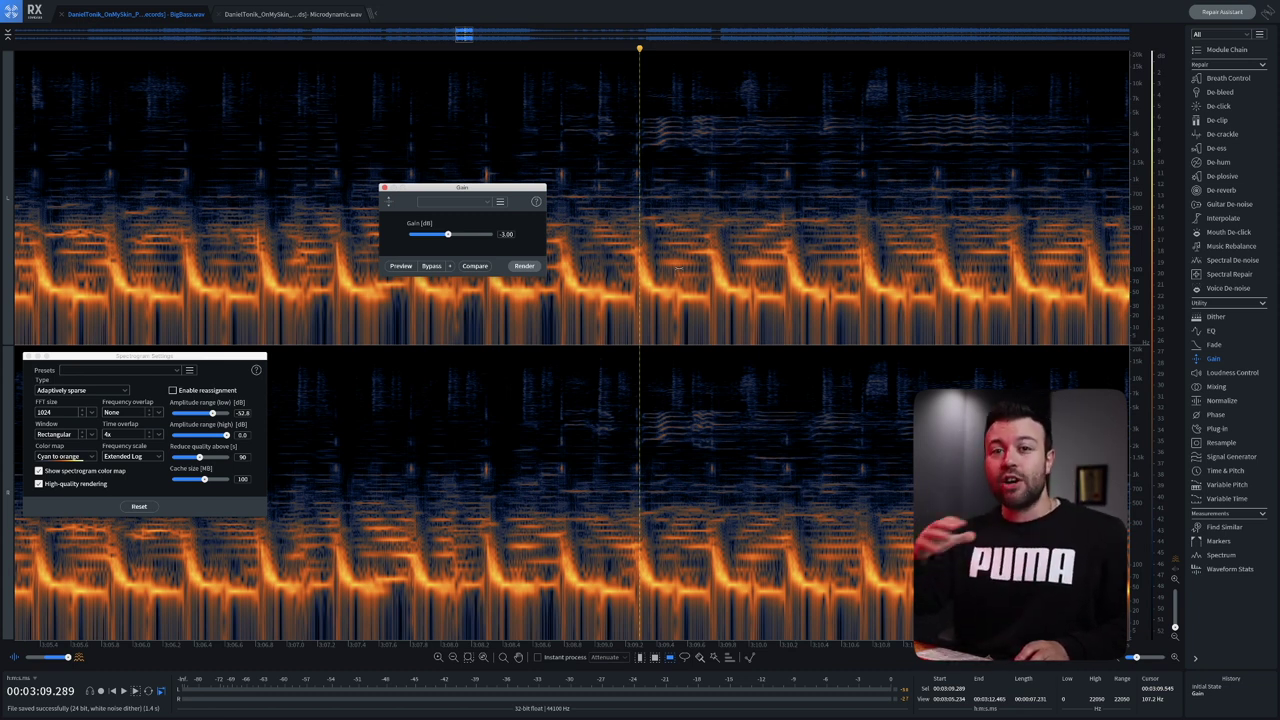
key(super+Tab)
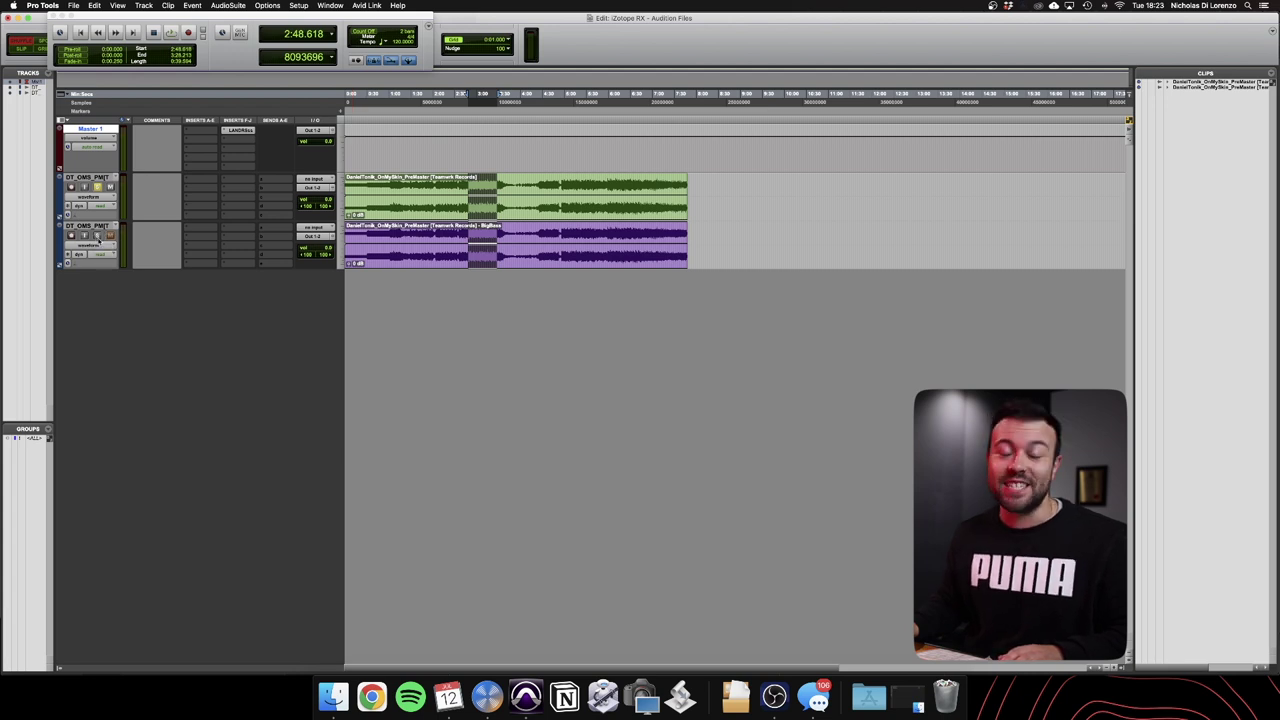
key(space)
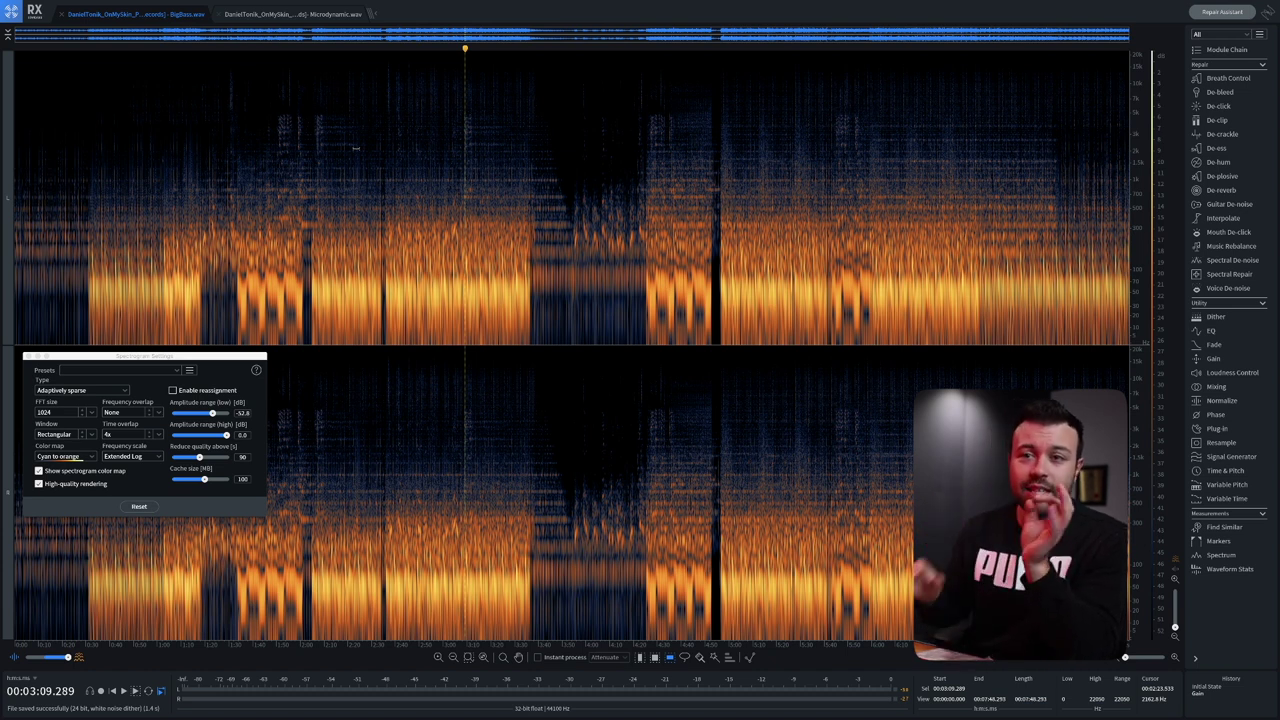
Step: In iZotope RX, set the spectrogram's frequency scale to Mel, FFT size to 2048 and low amplitude range to -67.3 dB
click(143, 363)
click(156, 457)
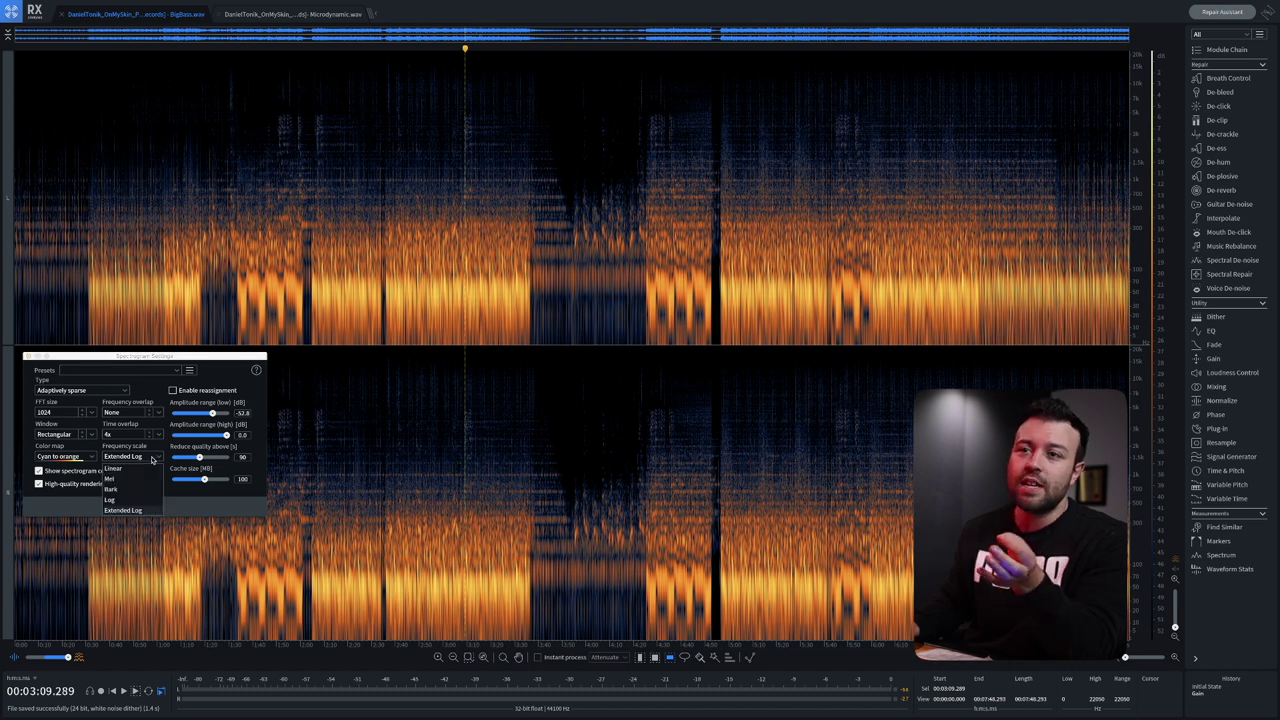
click(140, 477)
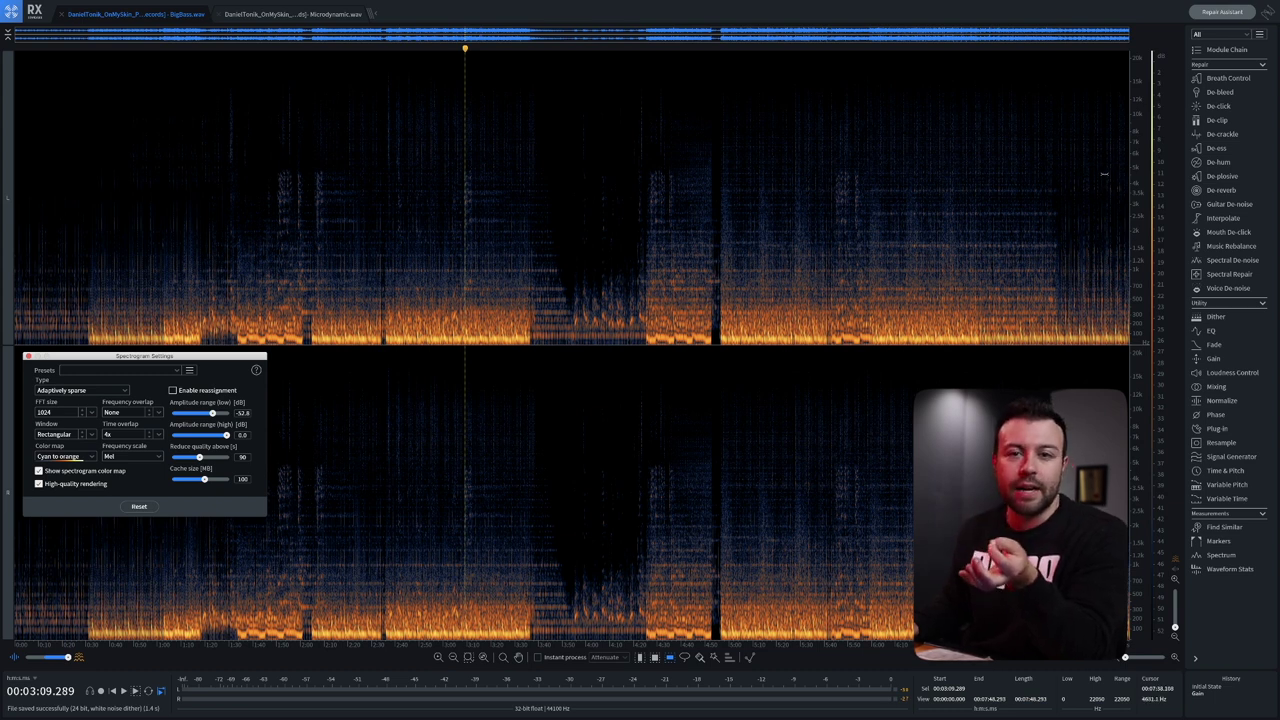
click(87, 410)
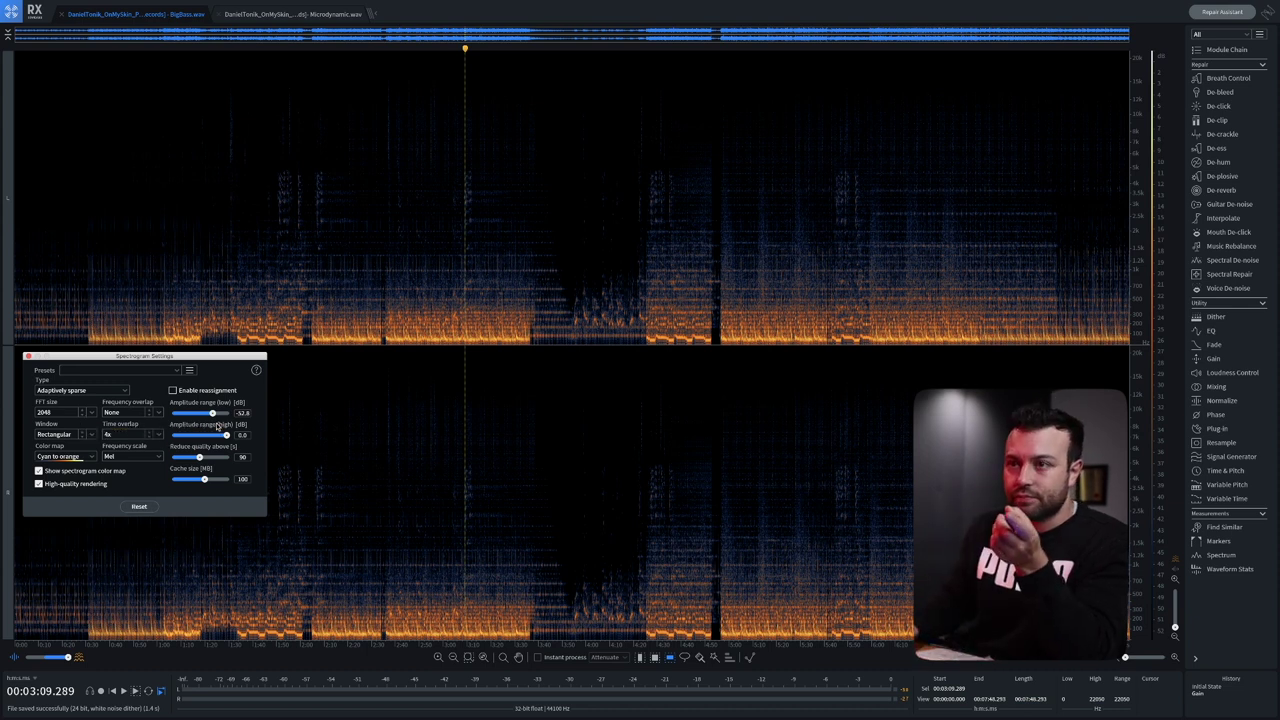
drag(212, 413, 208, 413)
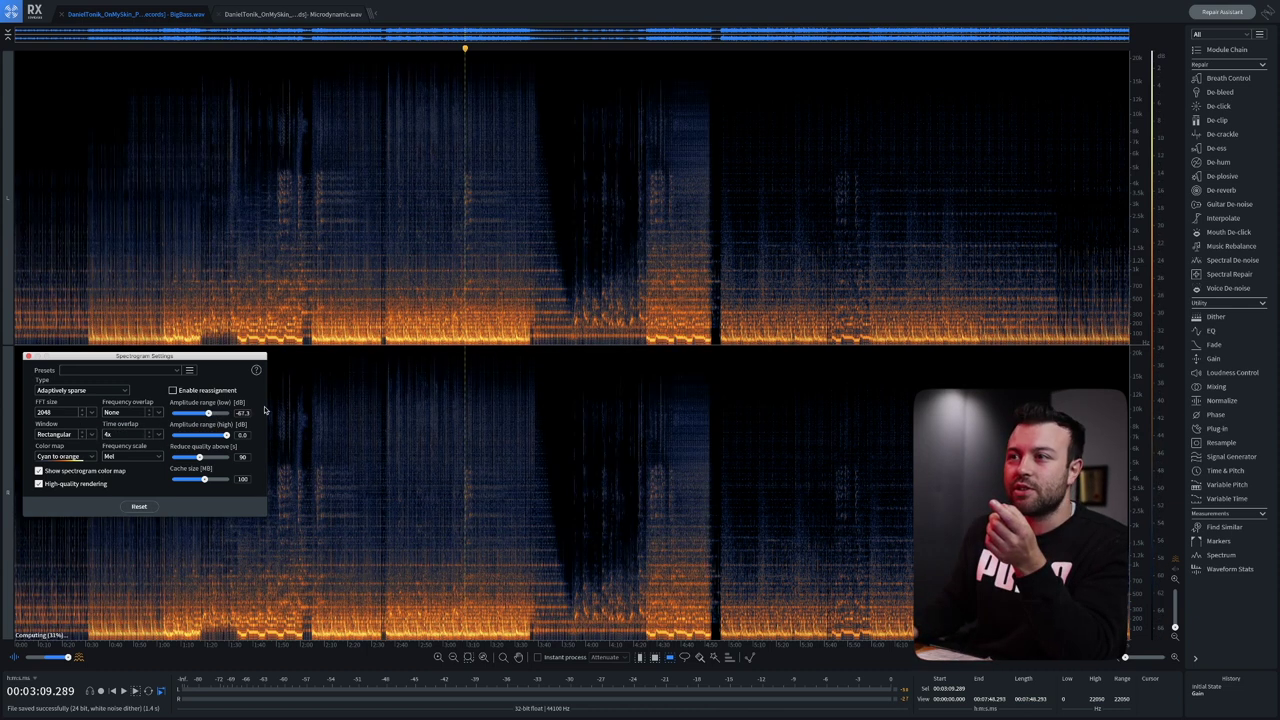
drag(600, 116, 631, 246)
click(617, 277)
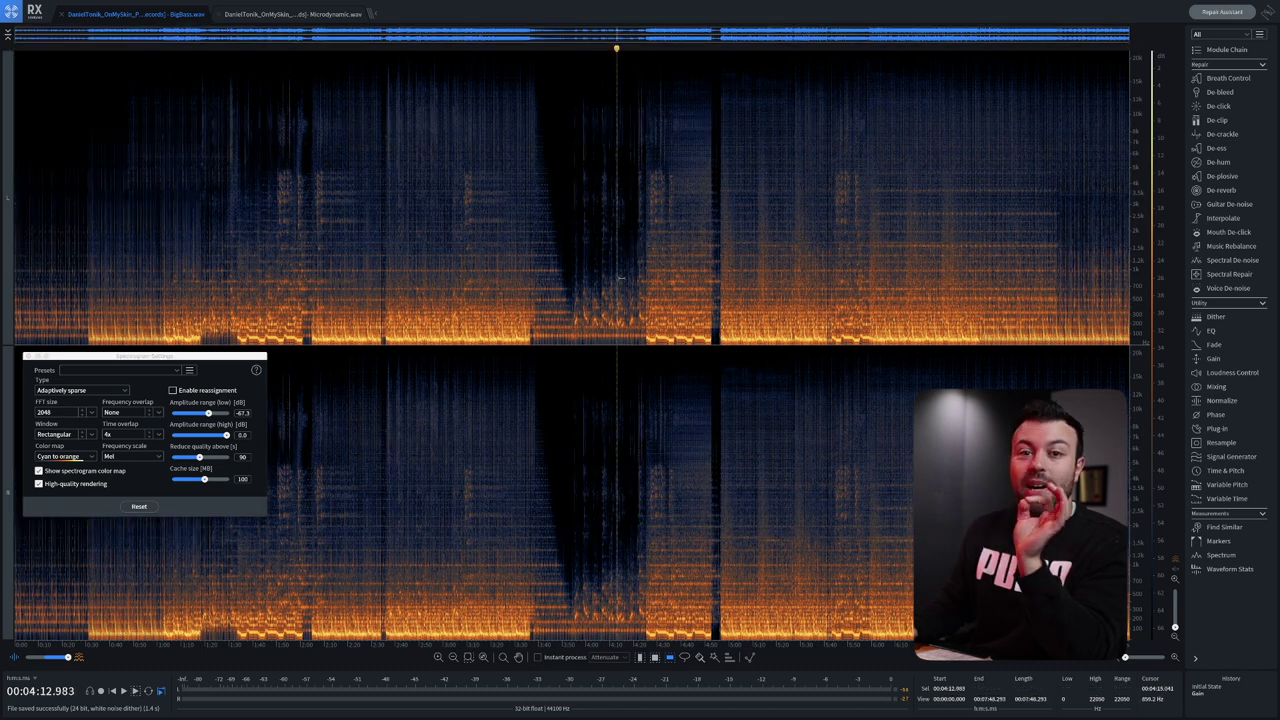
Step: Make a time selection over the breakdown from about 3:58 to 4:22 and enlarge it for inspection
click(652, 657)
drag(582, 154, 638, 168)
scroll(631, 206, up, 2)
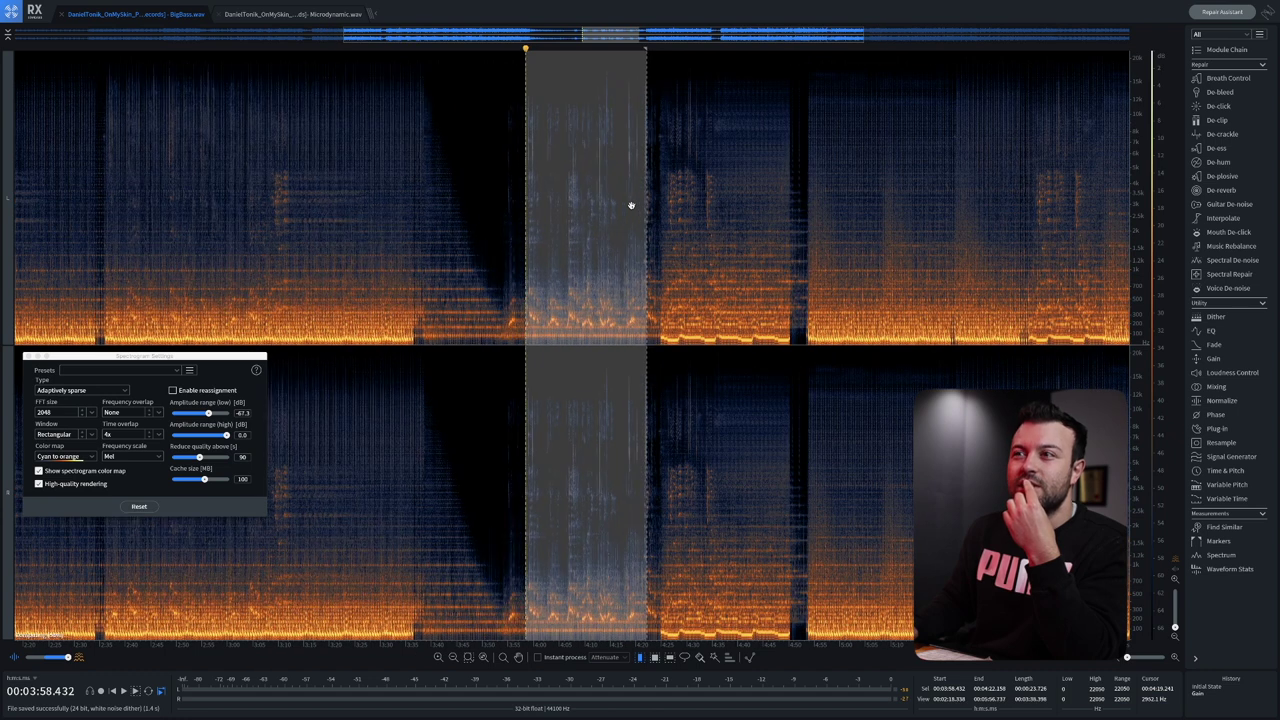
scroll(631, 206, up, 2)
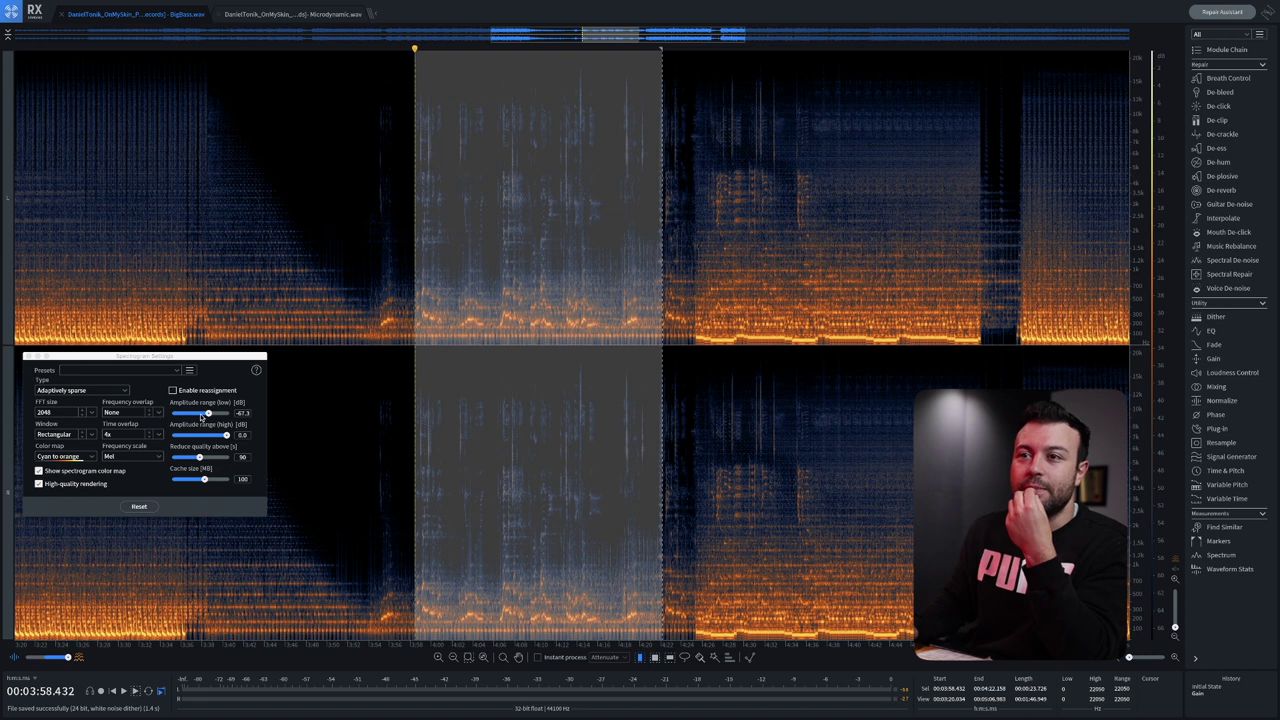
Step: Clear the breakdown selection and lower the spectrogram's low amplitude range to -91.0 dB
drag(208, 413, 205, 413)
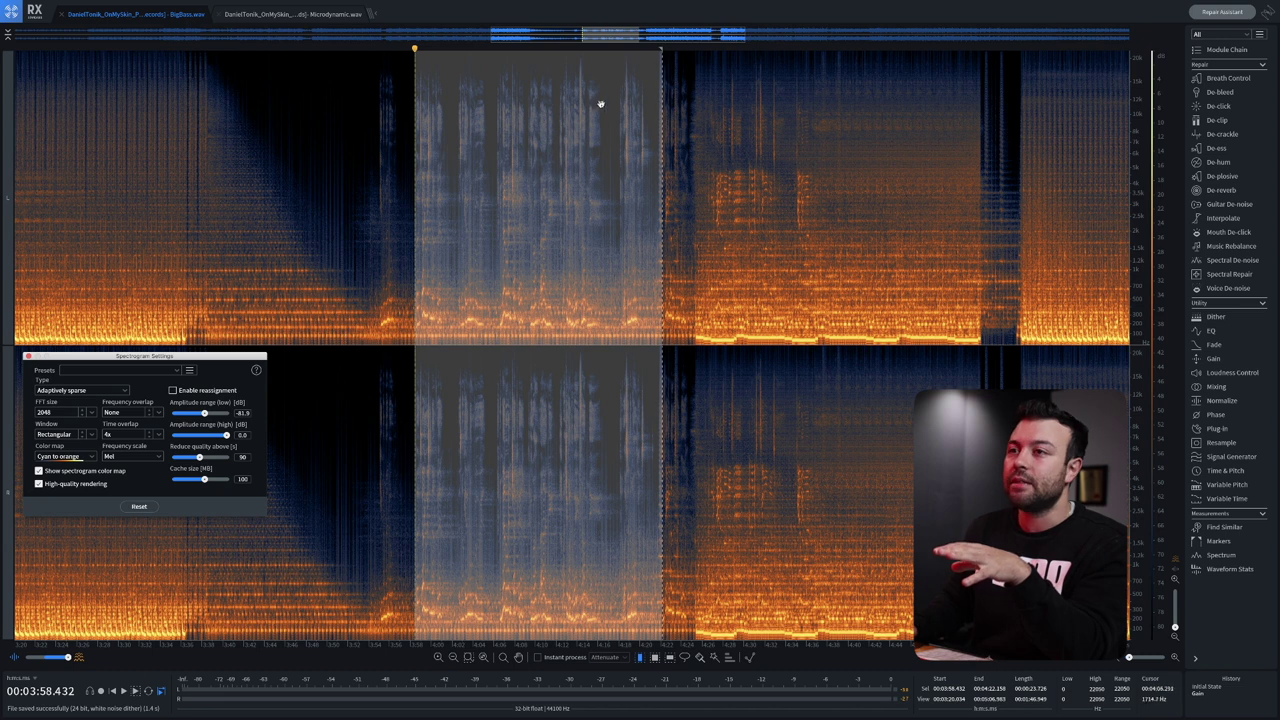
click(399, 154)
drag(207, 415, 203, 416)
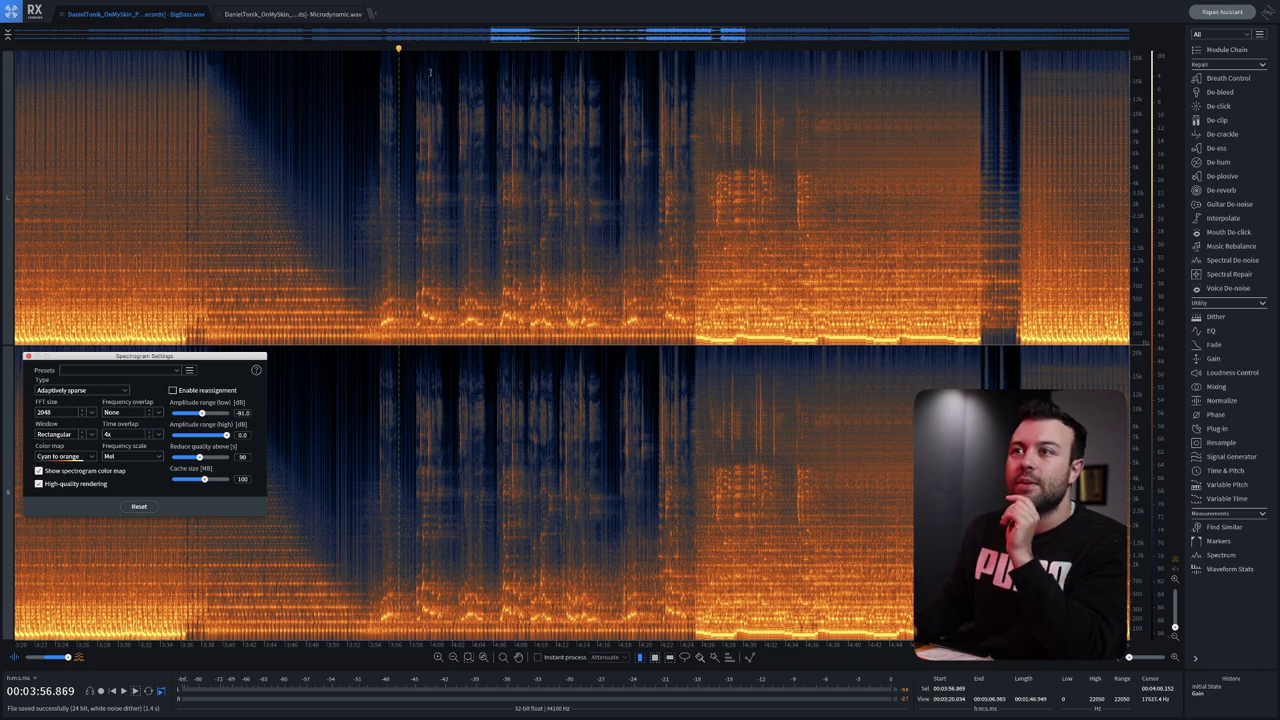
Step: Inspect the breakdown's high frequencies with a time-frequency selection near 3:59 above about 4 kHz, and place the playhead at about 4:06.3
click(656, 657)
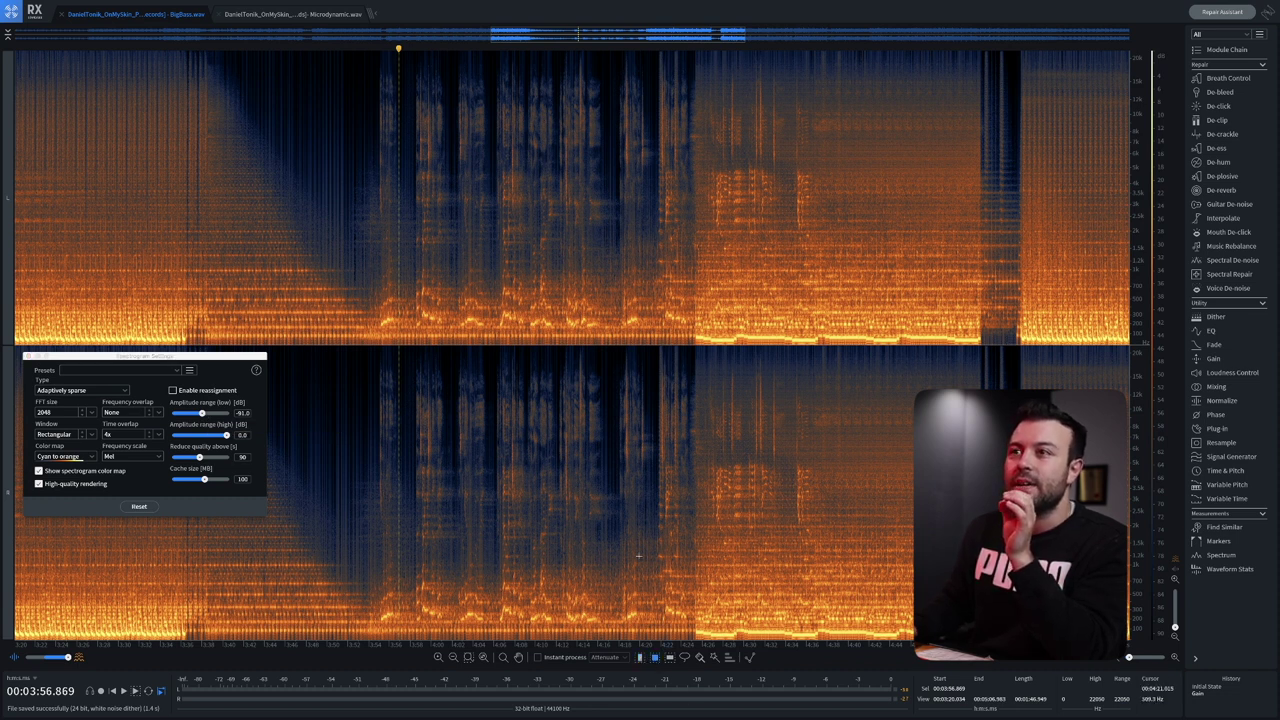
drag(418, 72, 393, 167)
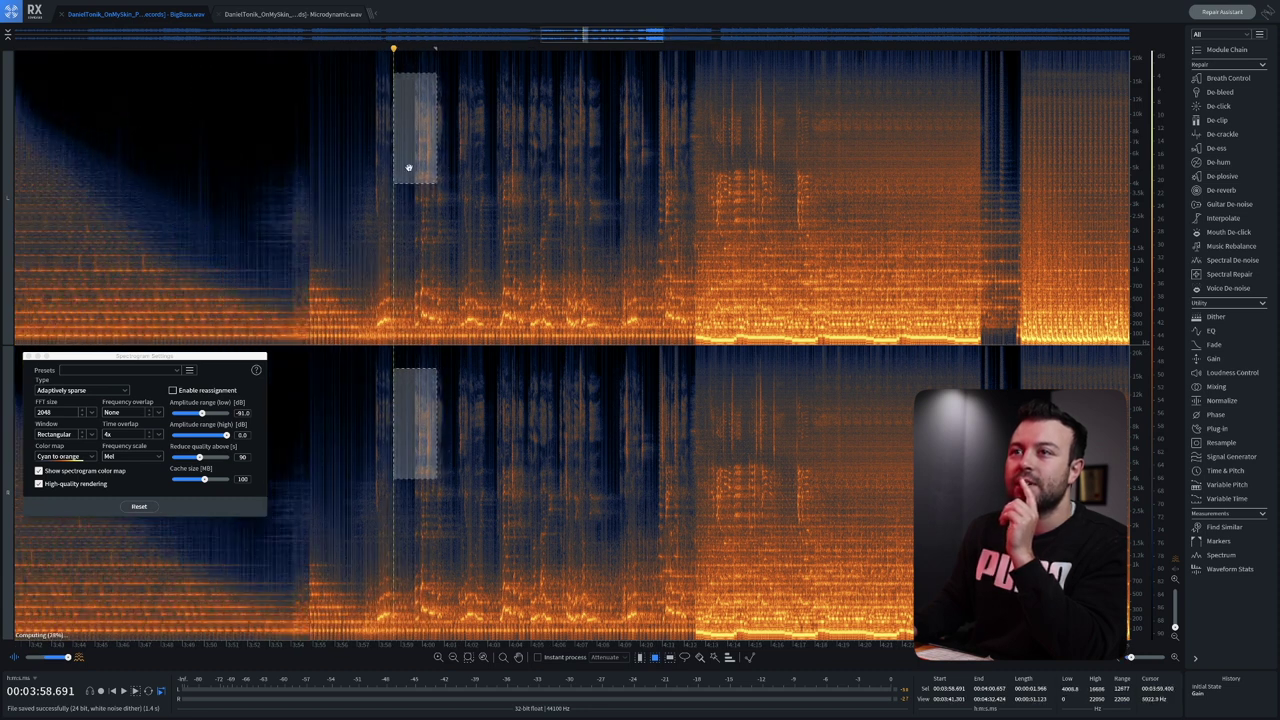
click(487, 170)
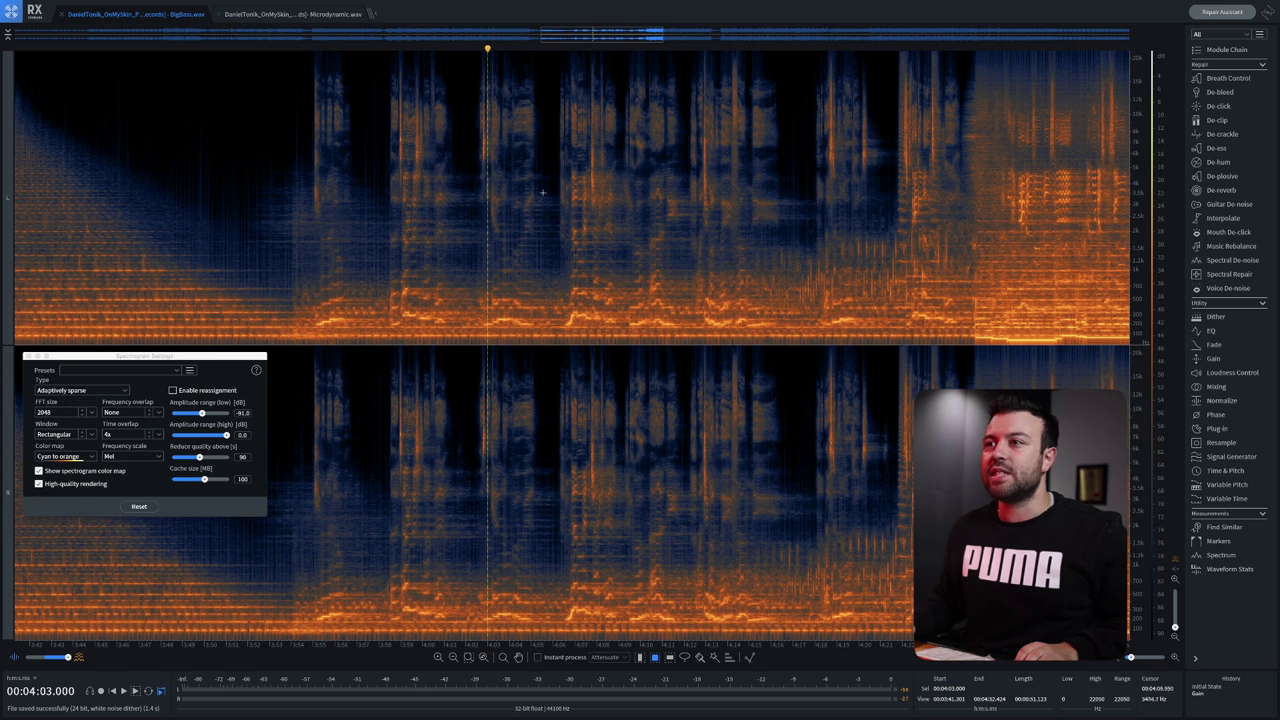
click(558, 110)
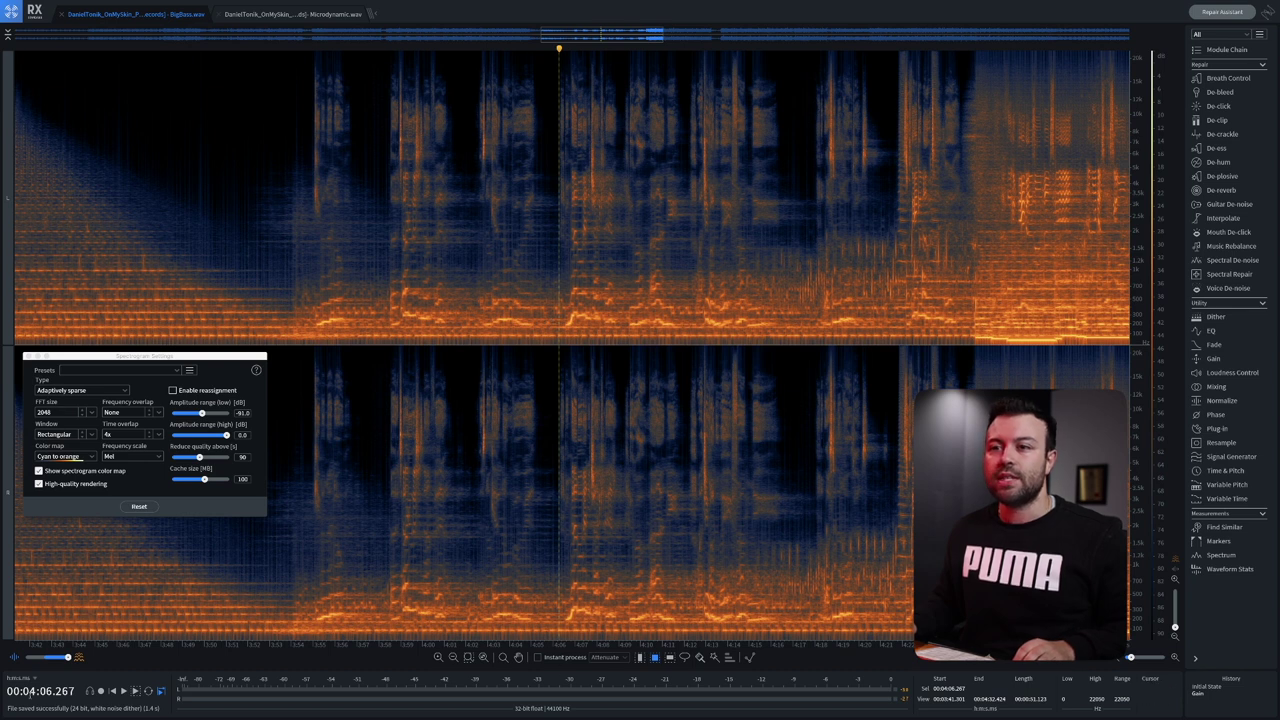
Step: Switch to Pro Tools and audition the breakdown from about 4:05.5
key(super+Tab)
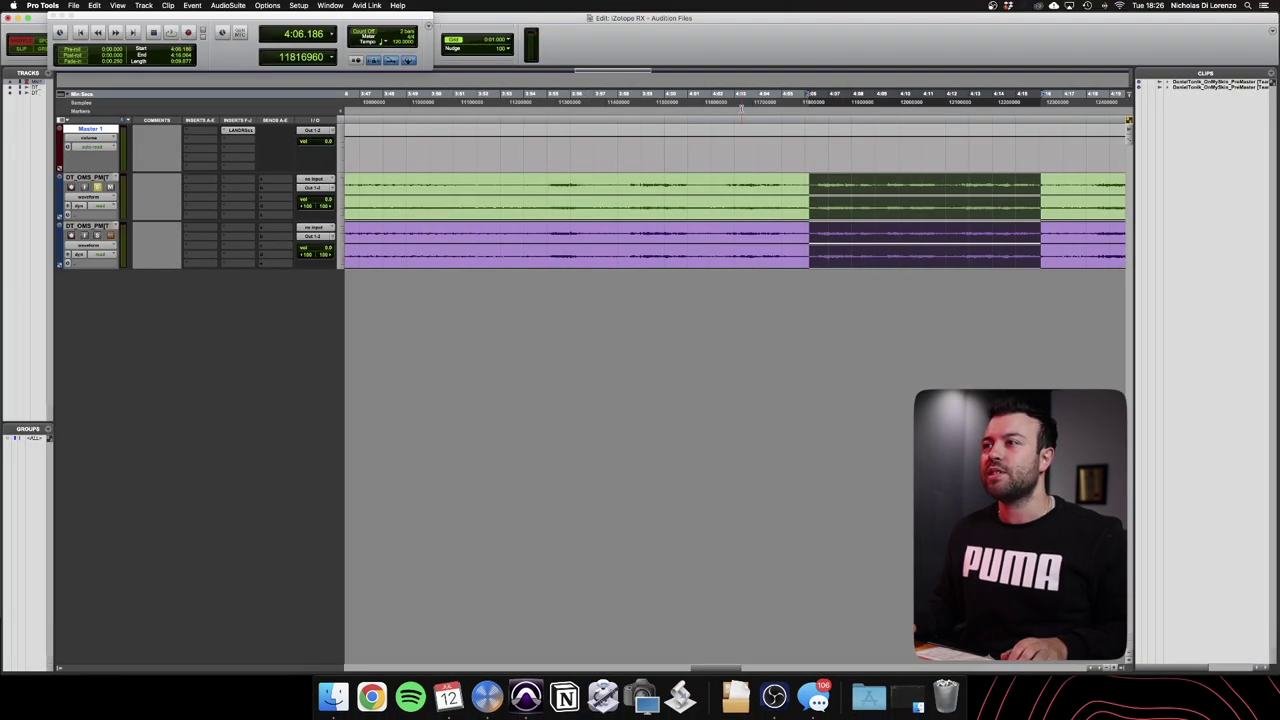
click(794, 100)
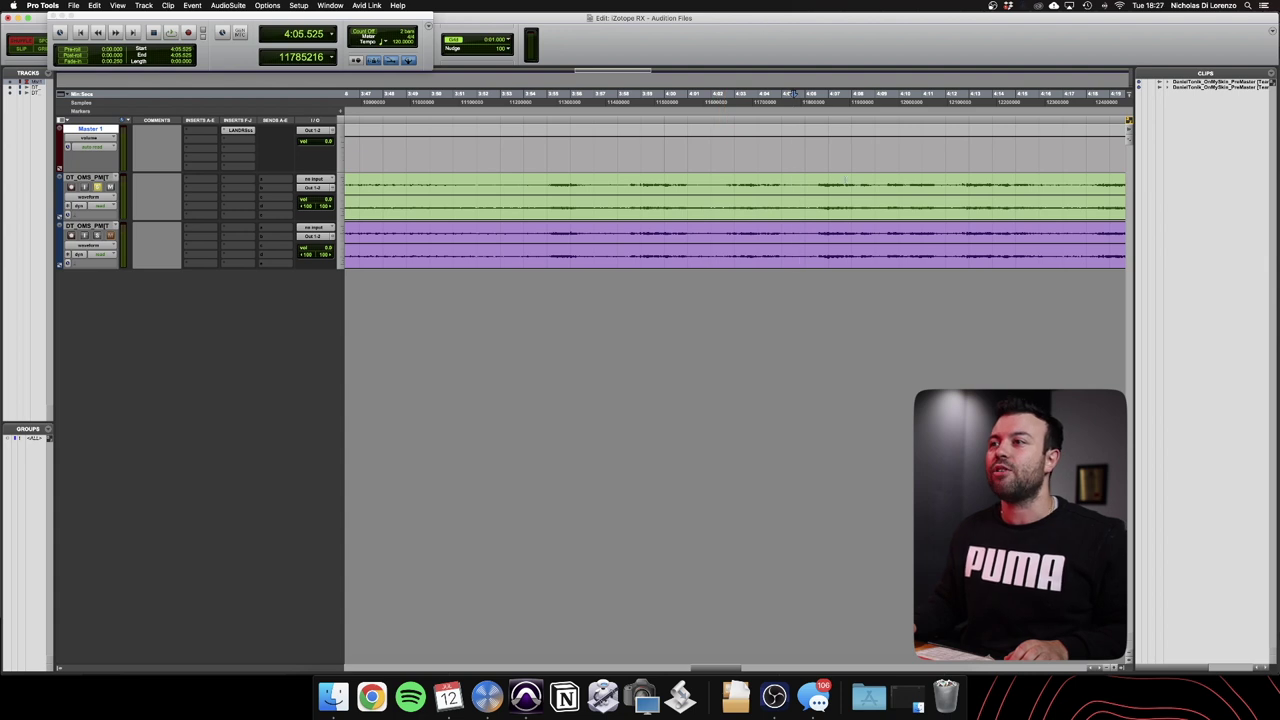
key(space)
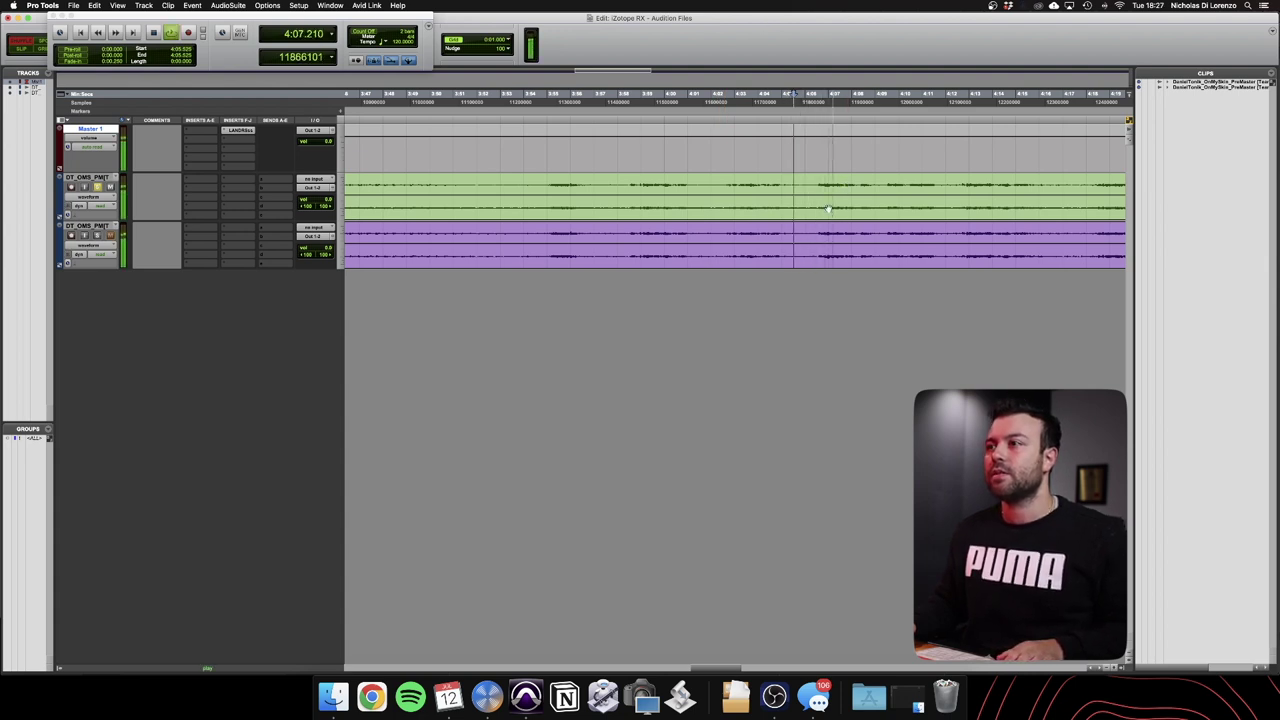
key(space)
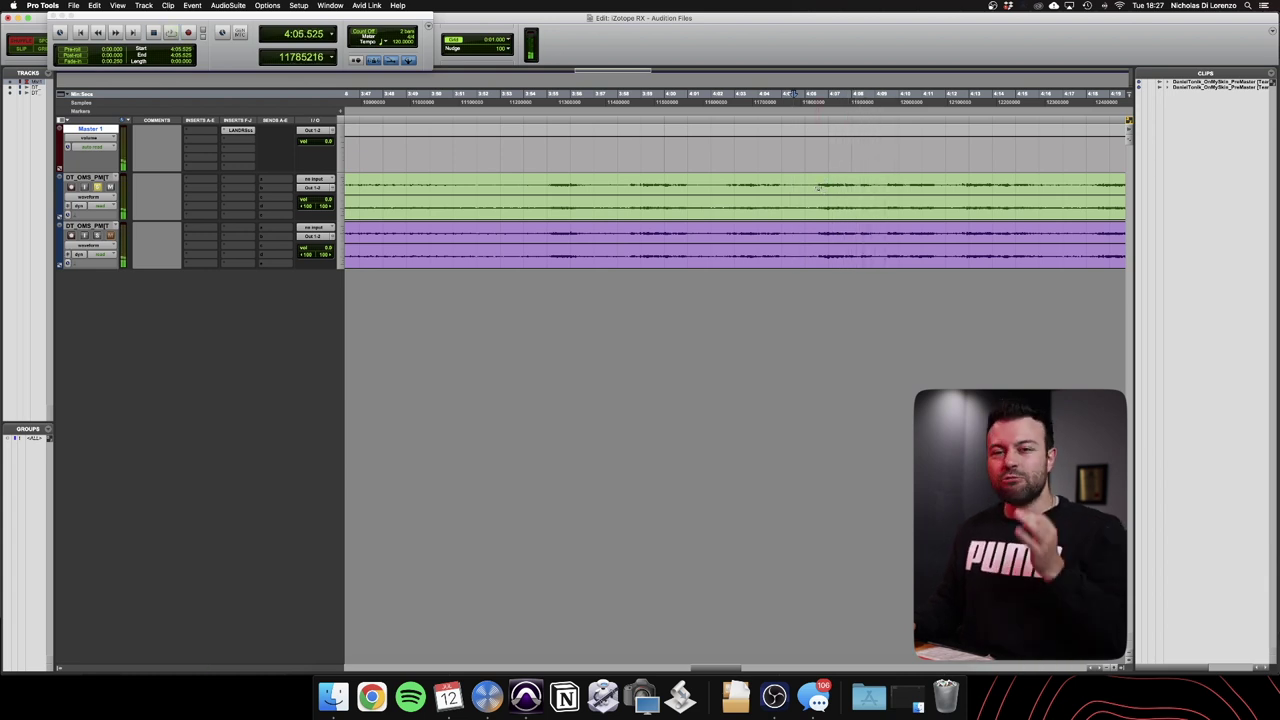
click(812, 177)
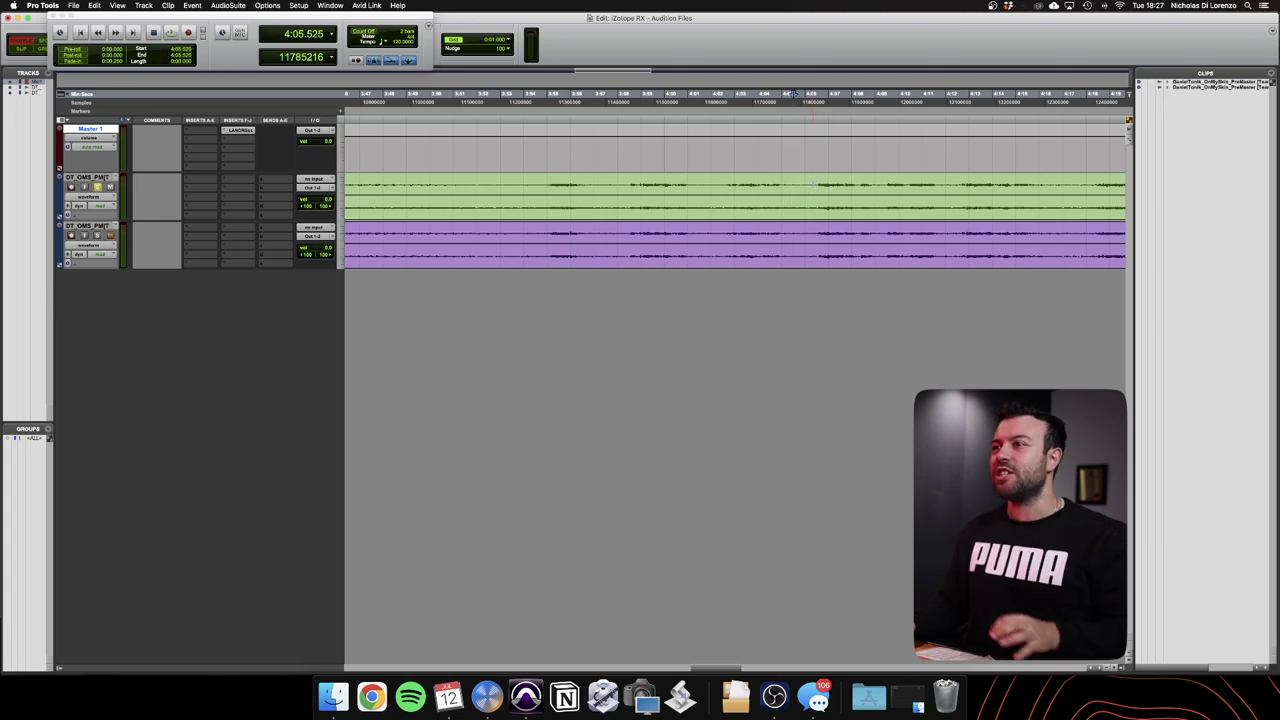
key(space)
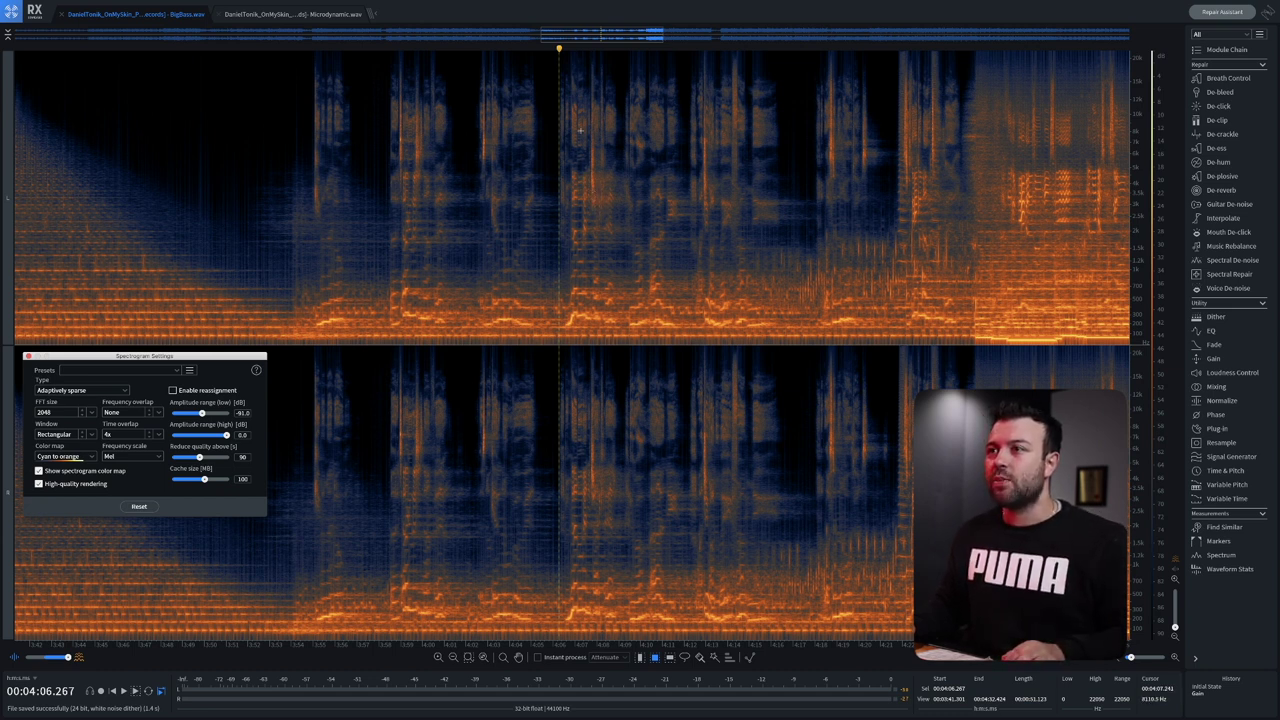
Step: Back in iZotope RX, examine the bright burst near 4:07.8 up close and outline it with trial time-frequency selections above about 3 kHz
drag(590, 147, 598, 200)
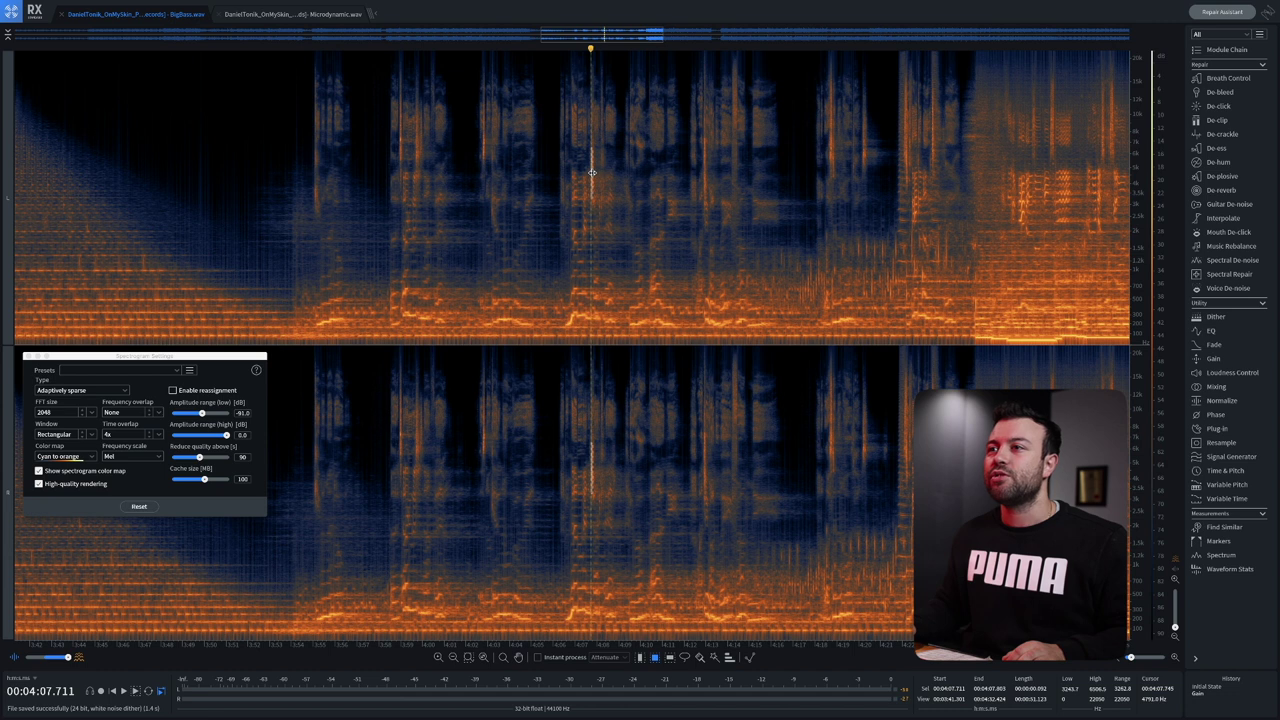
scroll(592, 172, up, 1)
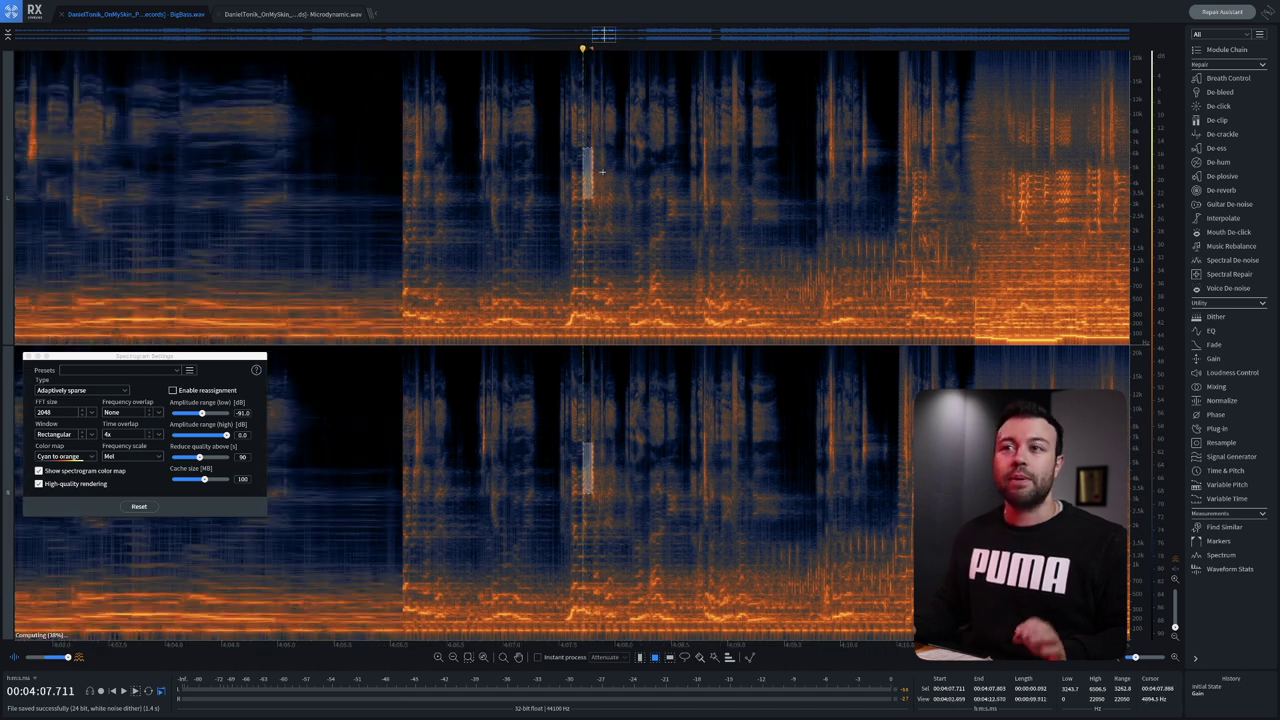
click(603, 204)
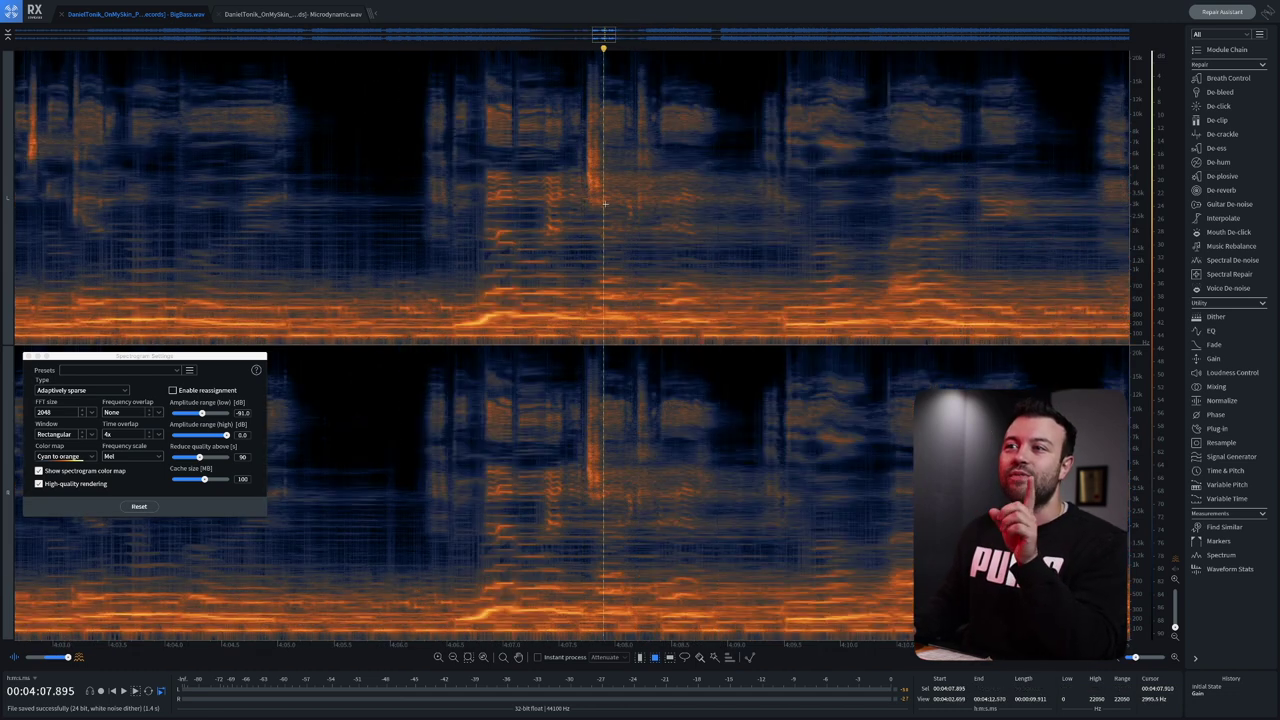
drag(602, 206, 585, 146)
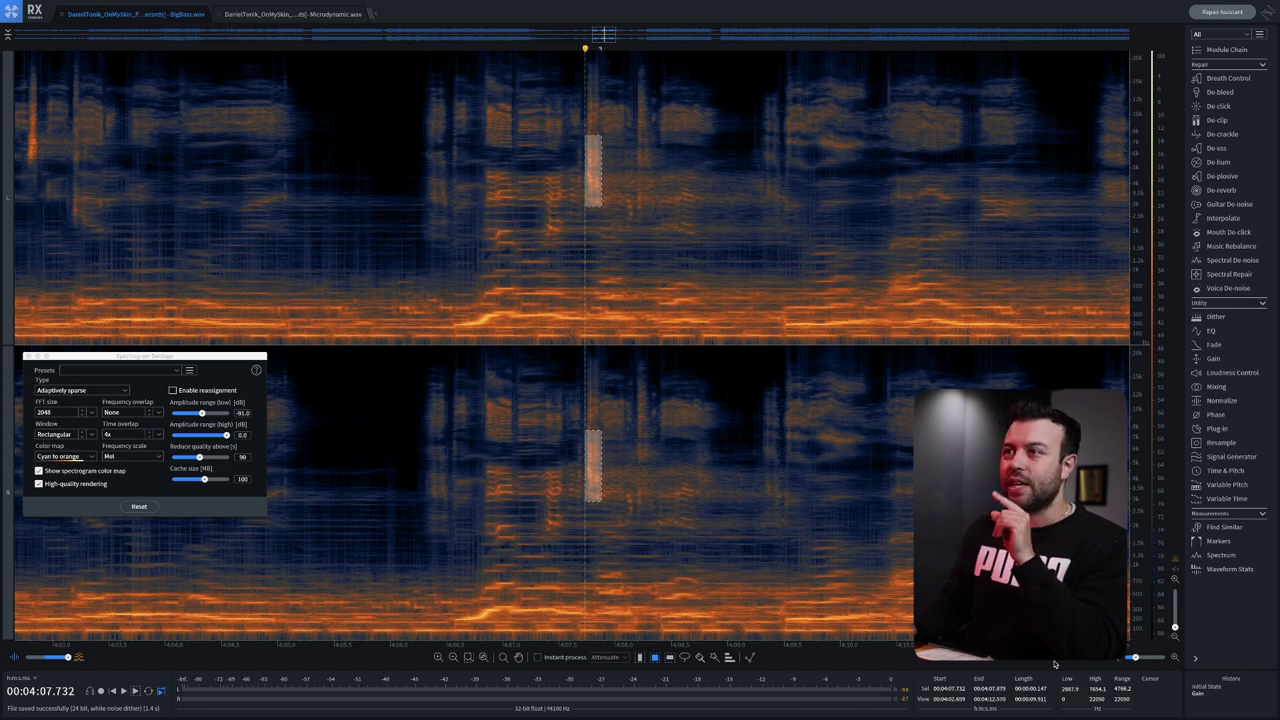
click(611, 263)
drag(600, 205, 583, 127)
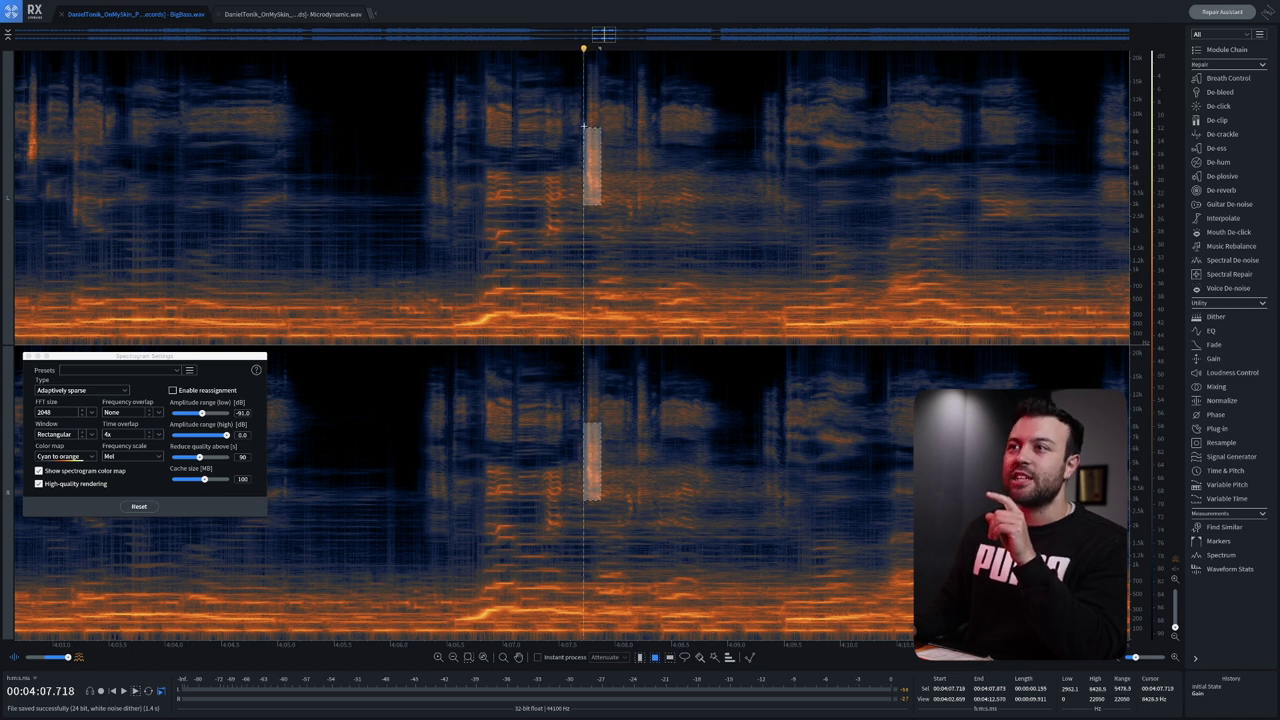
click(631, 340)
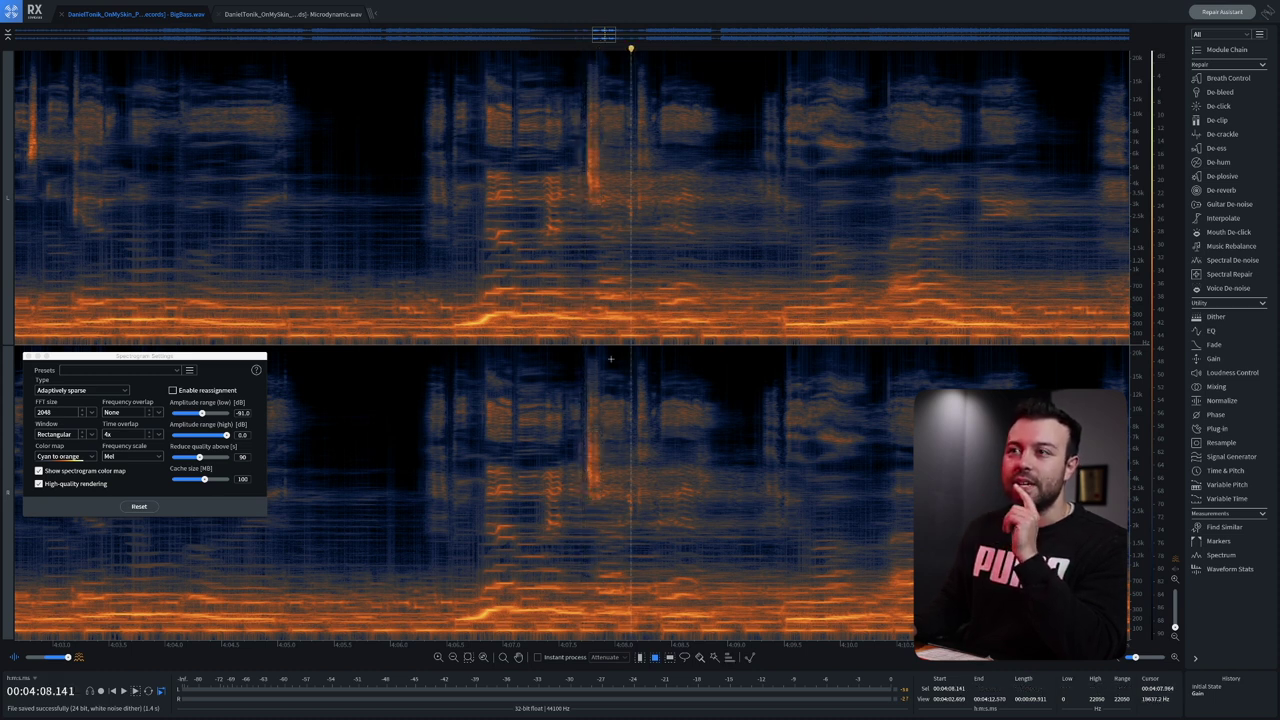
Step: Set the low amplitude range to -103.7 dB and select the burst near 4:07.8 from about 3 to 7.1 kHz
drag(202, 413, 199, 414)
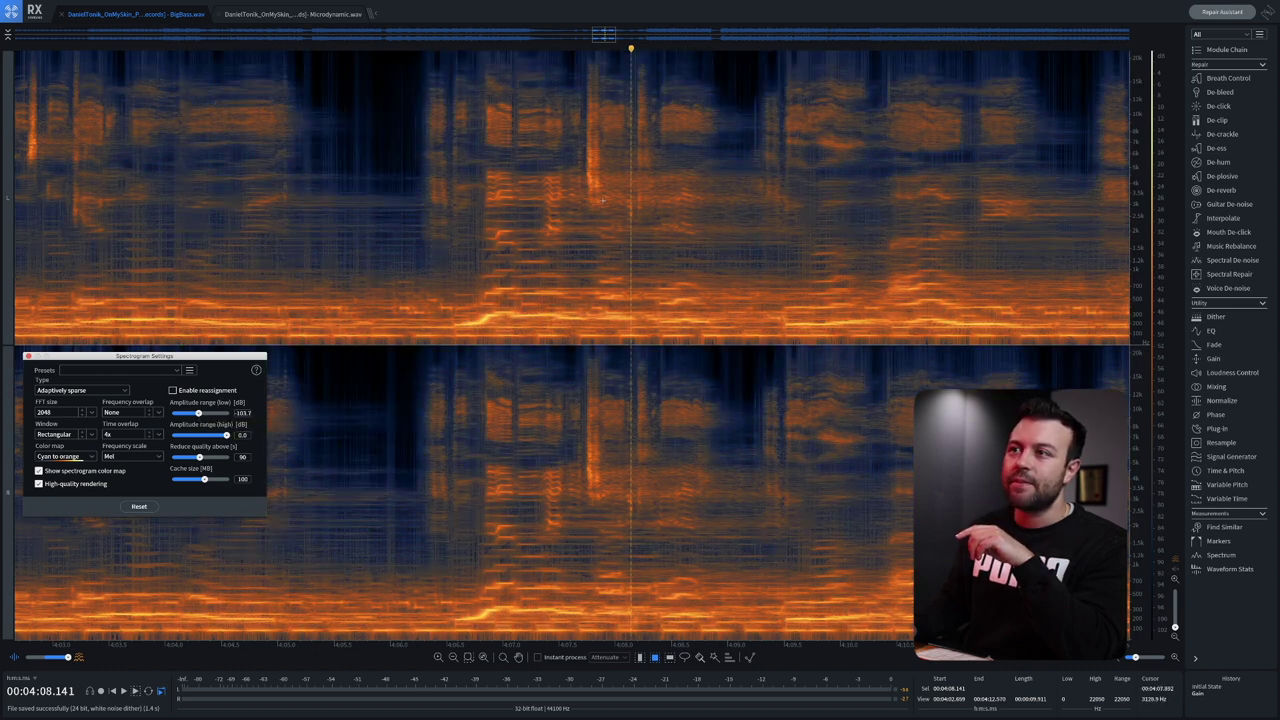
drag(600, 205, 588, 138)
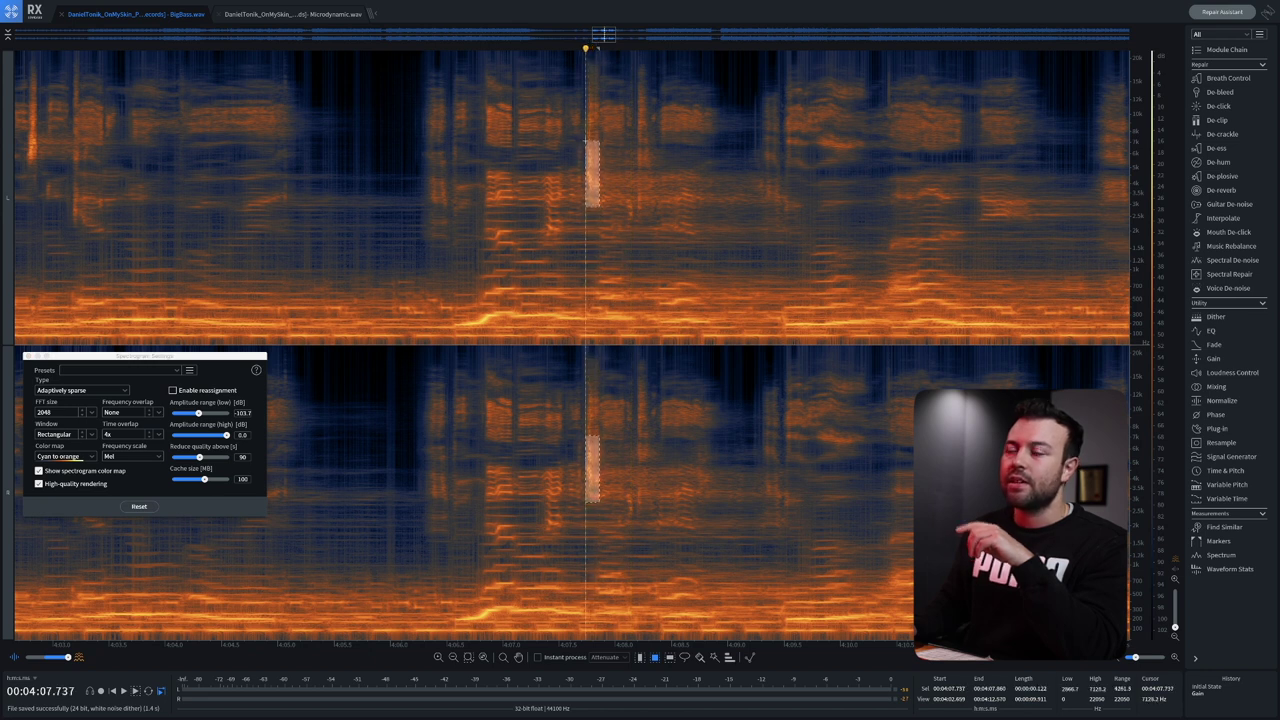
Step: Render a Gain reduction of -5 dB on the selected burst
click(1213, 358)
drag(463, 196, 298, 199)
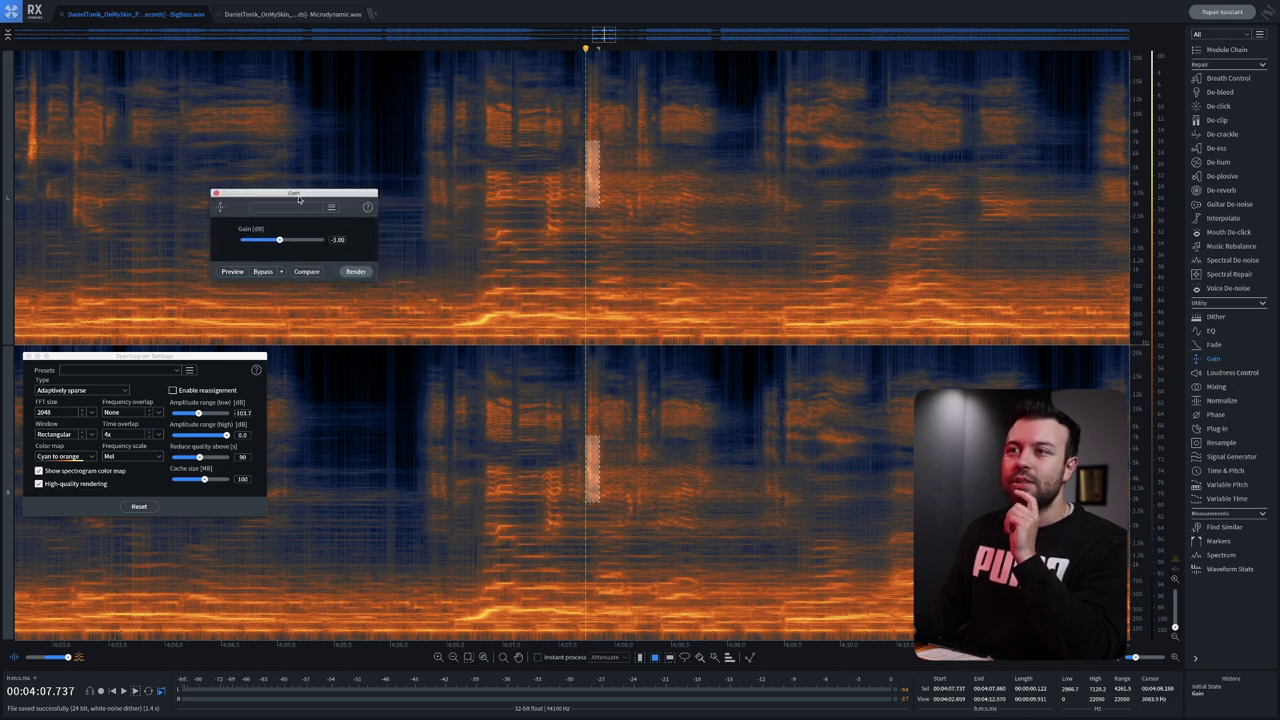
click(339, 239)
text(-5)
key(Return)
click(355, 272)
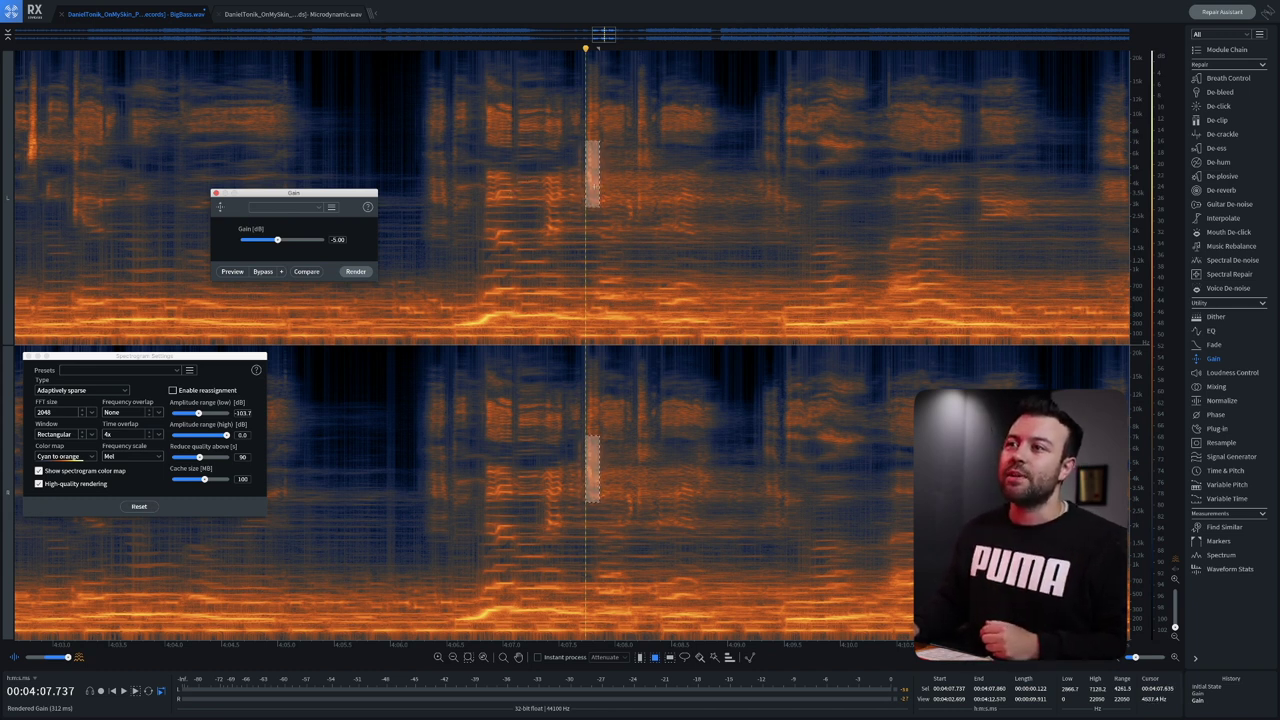
Step: Clear the selection and save the edited audio in the Mixes folder as a new WAV version, changing the name's ending to "Deess 4-06"
click(613, 190)
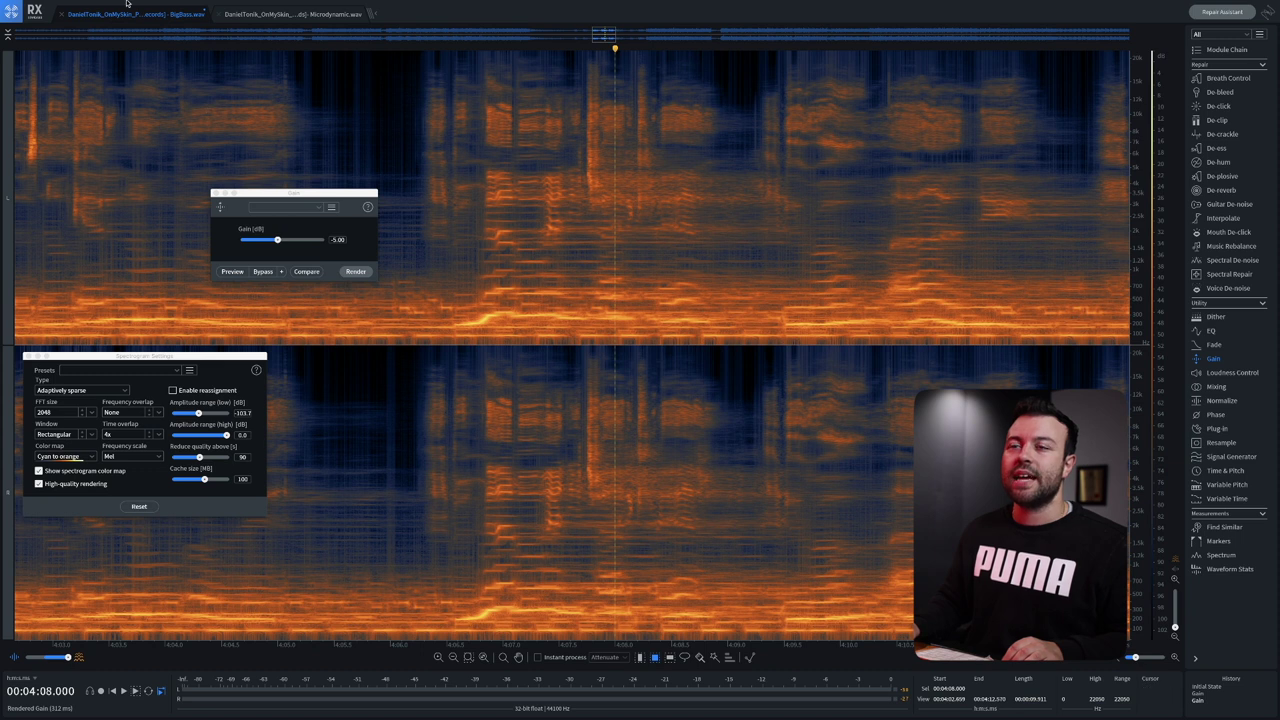
click(88, 5)
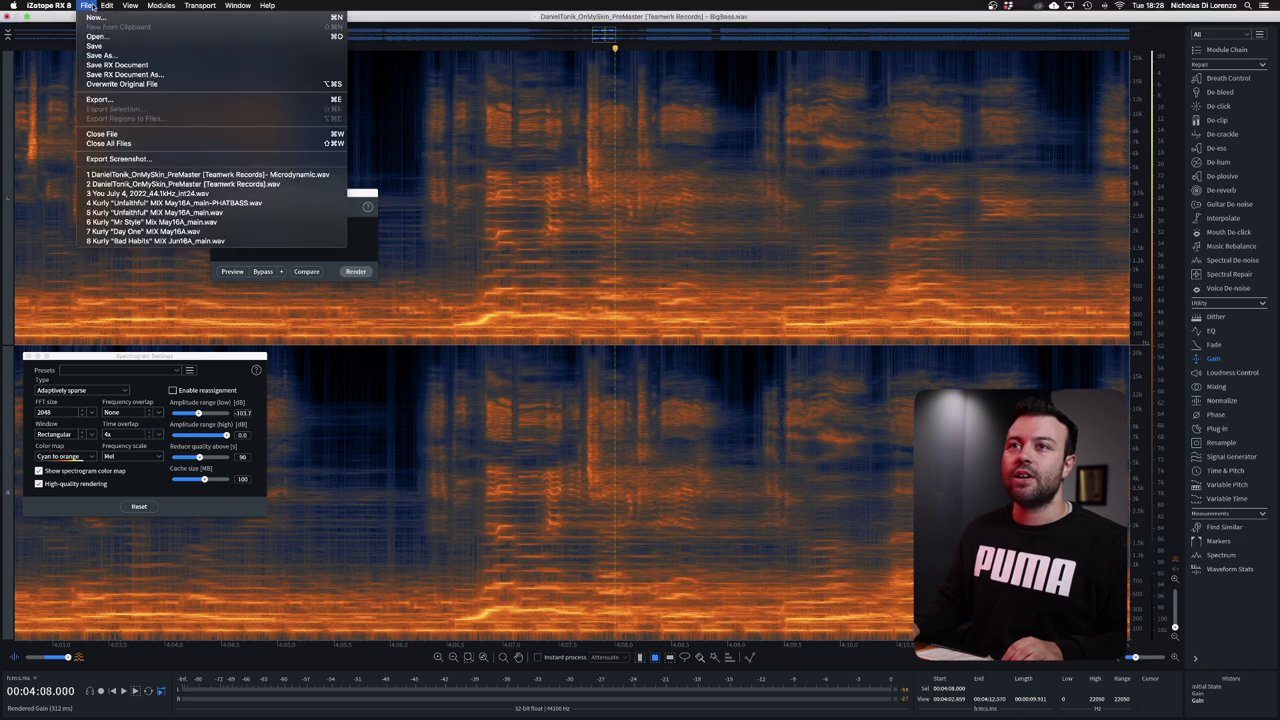
click(96, 56)
click(682, 146)
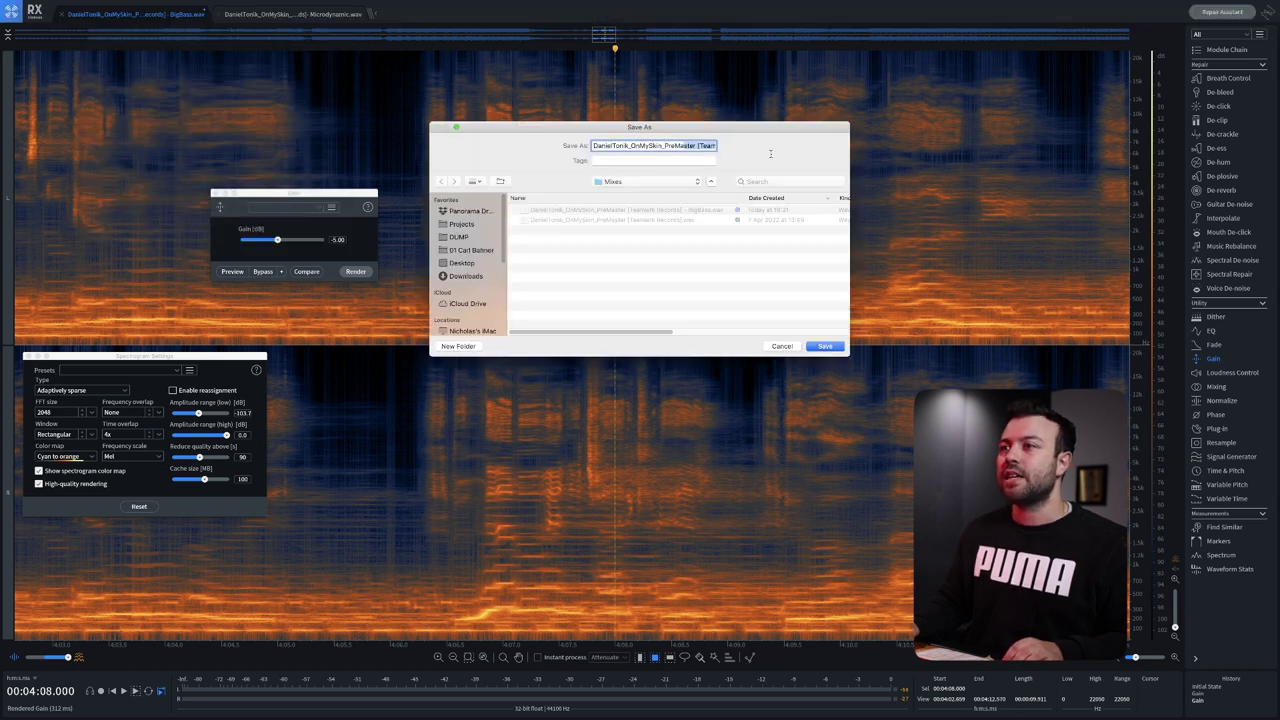
double_click(686, 146)
text(Deess 4-06)
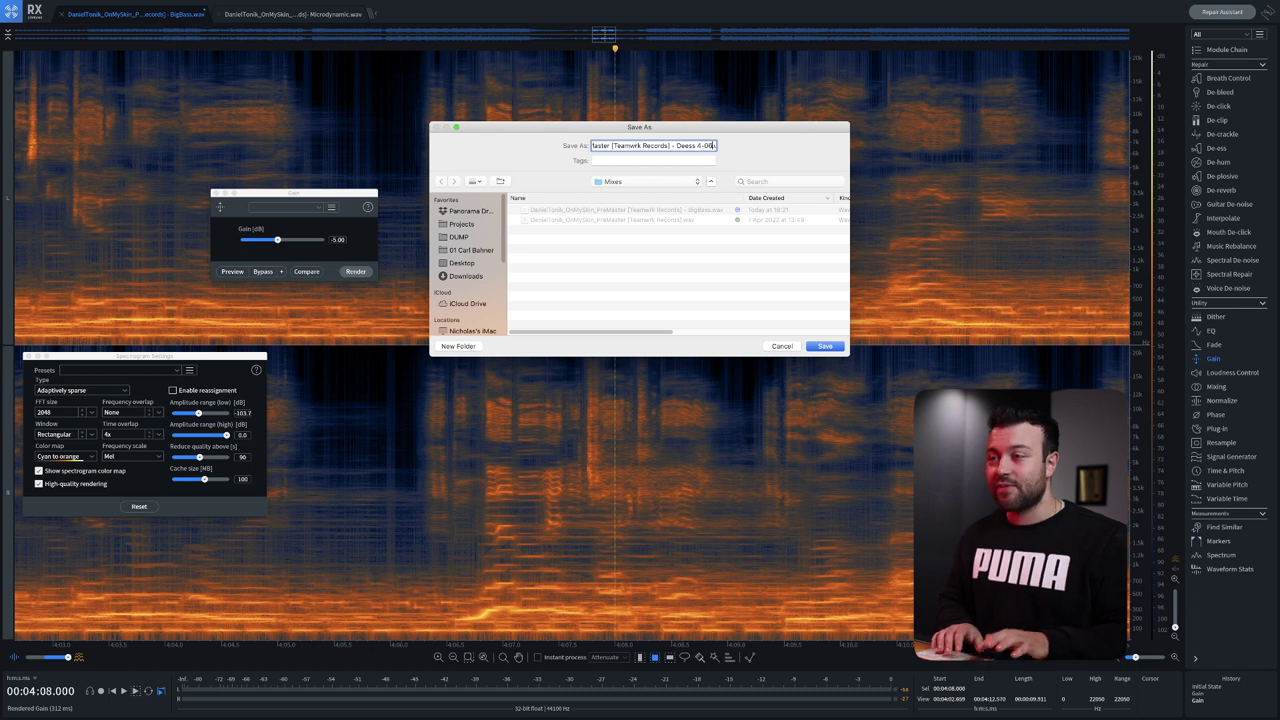
key(BackSpace)
key(BackSpace)
key(BackSpace)
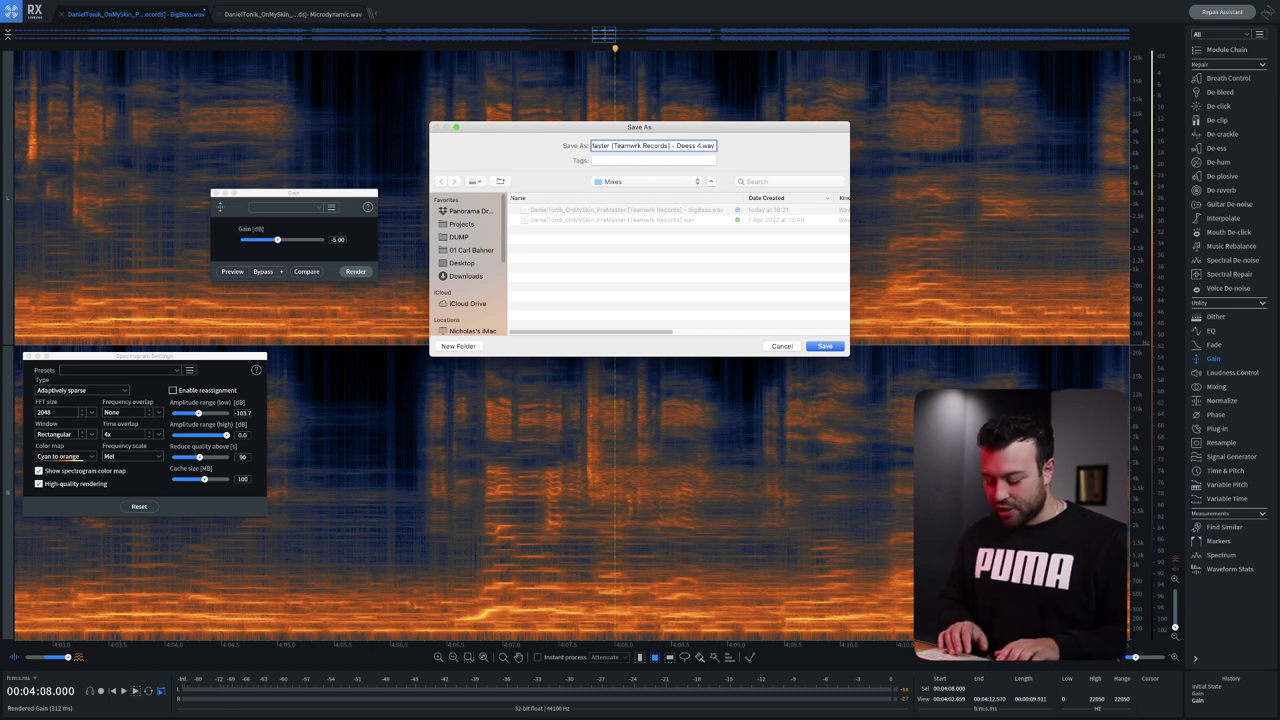
key(Return)
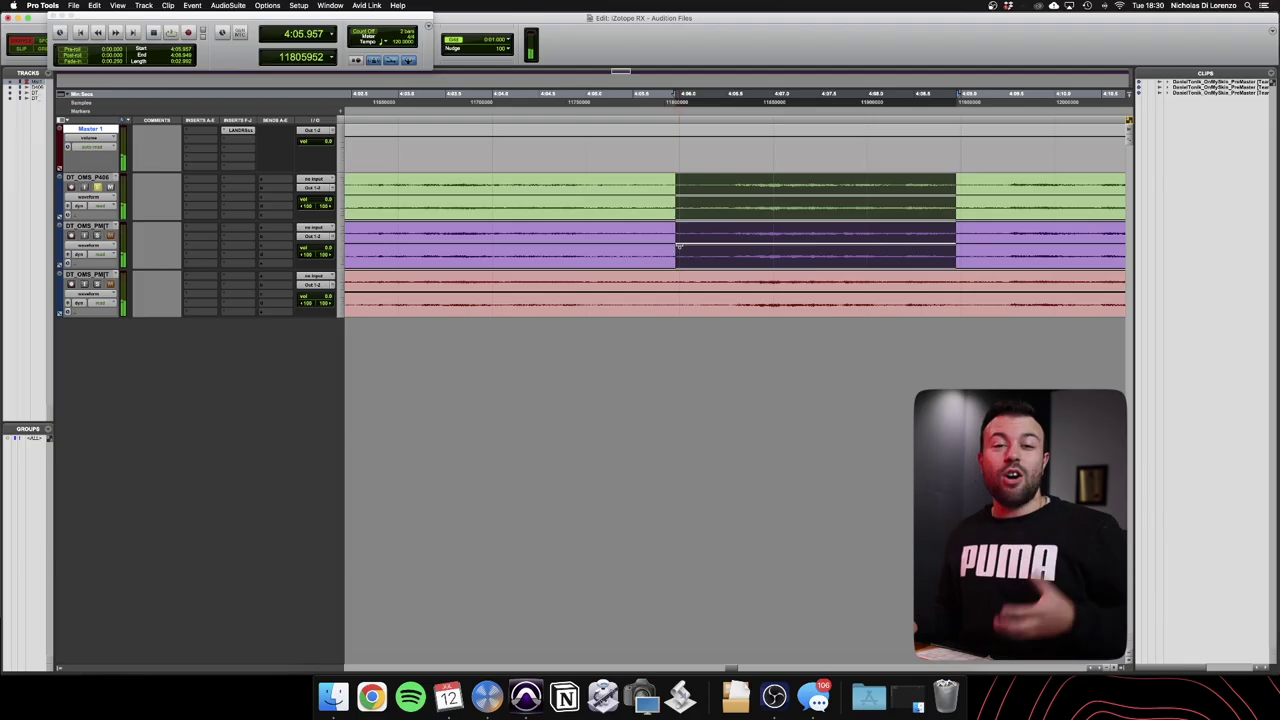
Step: In Pro Tools, select from about 4:05.7 to 4:09.2 on the green and purple tracks and comment them "Deessed" and "Original"
drag(974, 200, 653, 200)
click(141, 191)
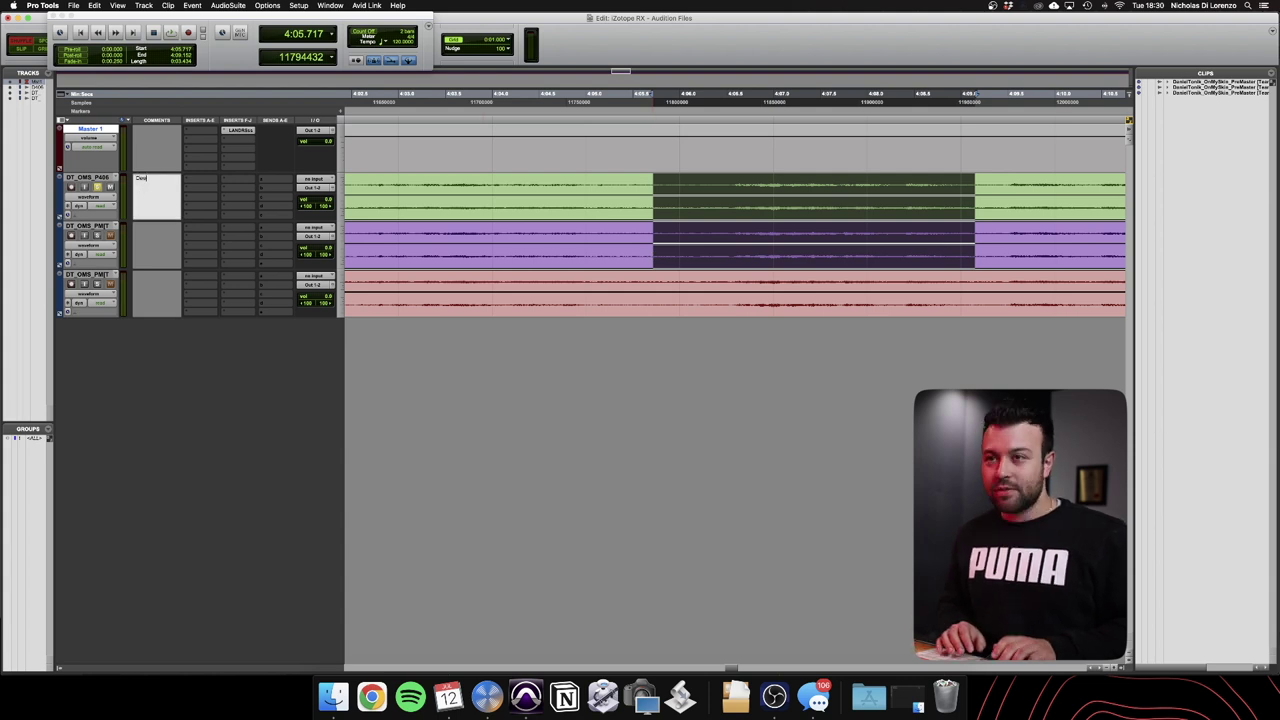
click(165, 259)
click(165, 259)
text(Original)
key(Return)
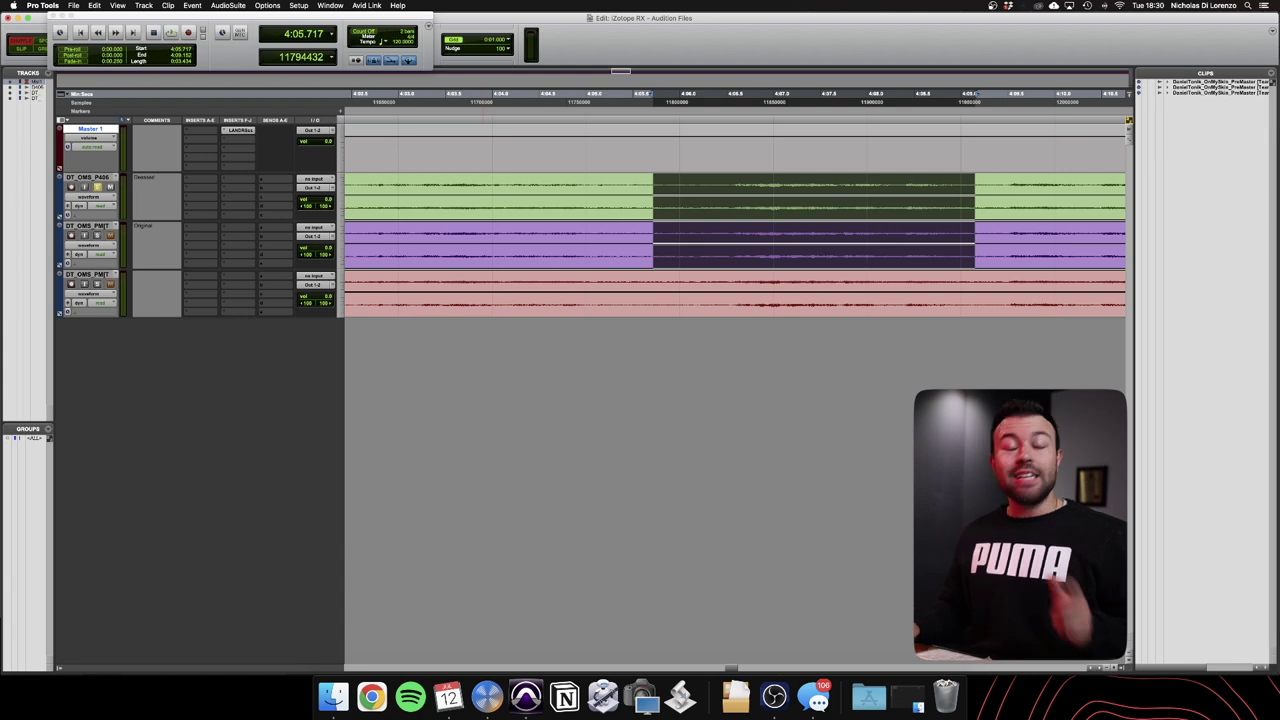
Step: Solo the Original track and play the selected passage, comparing it with the Deessed track
click(97, 235)
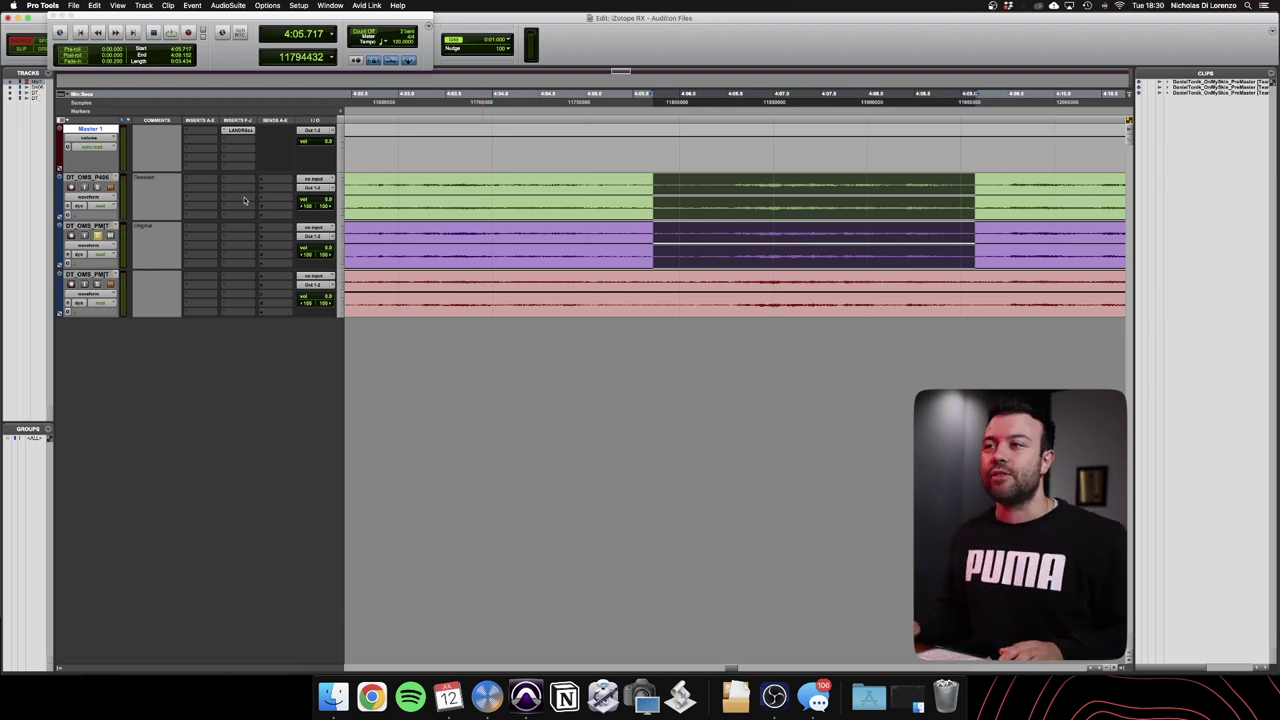
key(space)
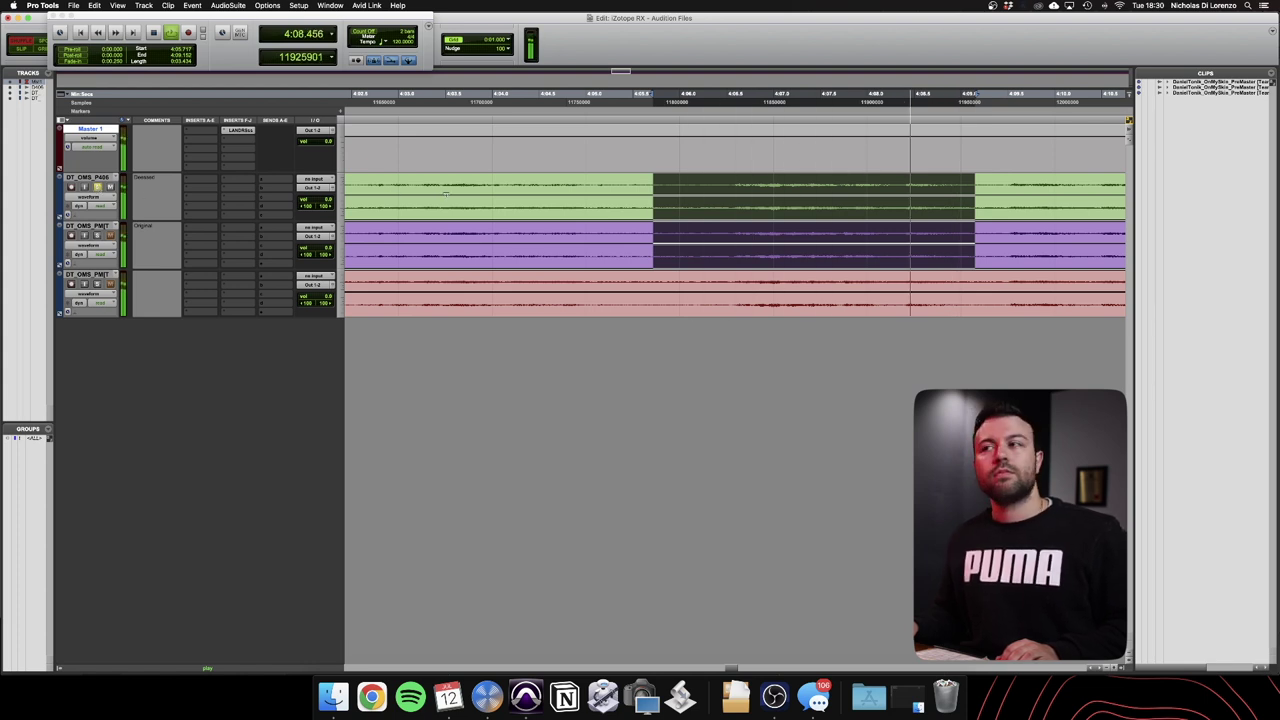
key(space)
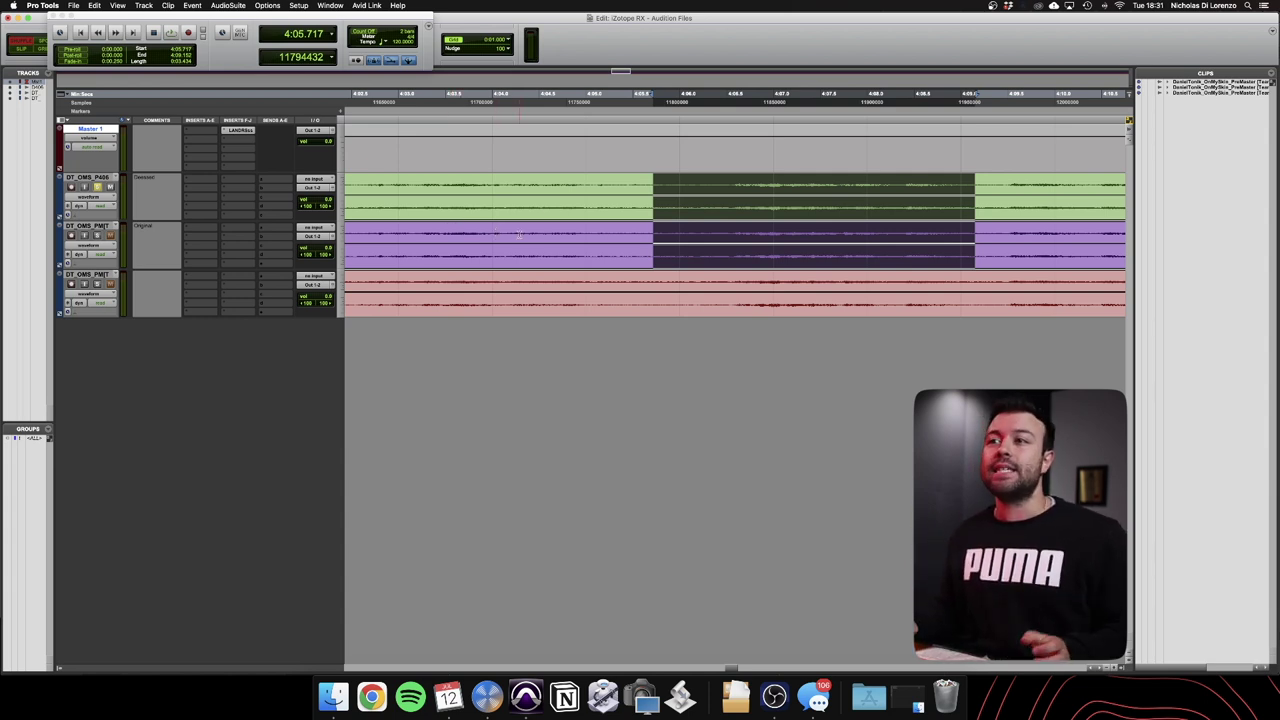
click(546, 182)
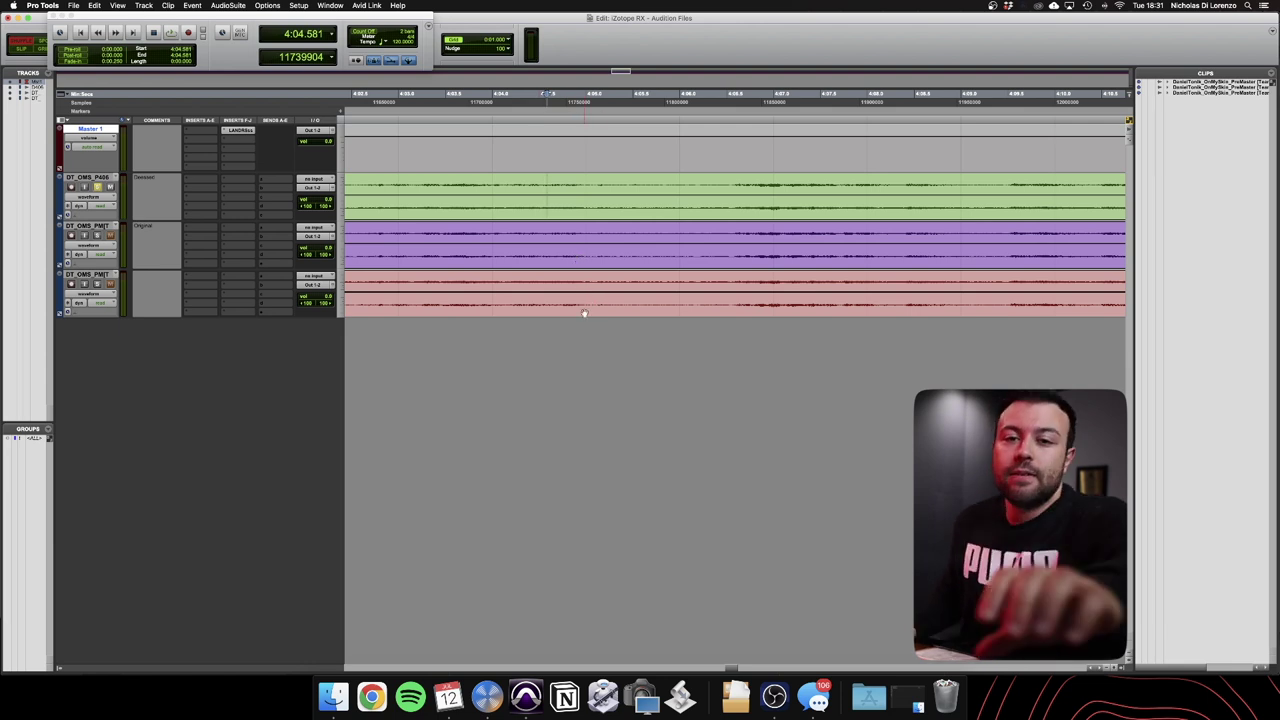
Step: Back in iZotope RX, show the whole track and replace the Gain window with the Mouth De-click and De-crackle modules
click(487, 680)
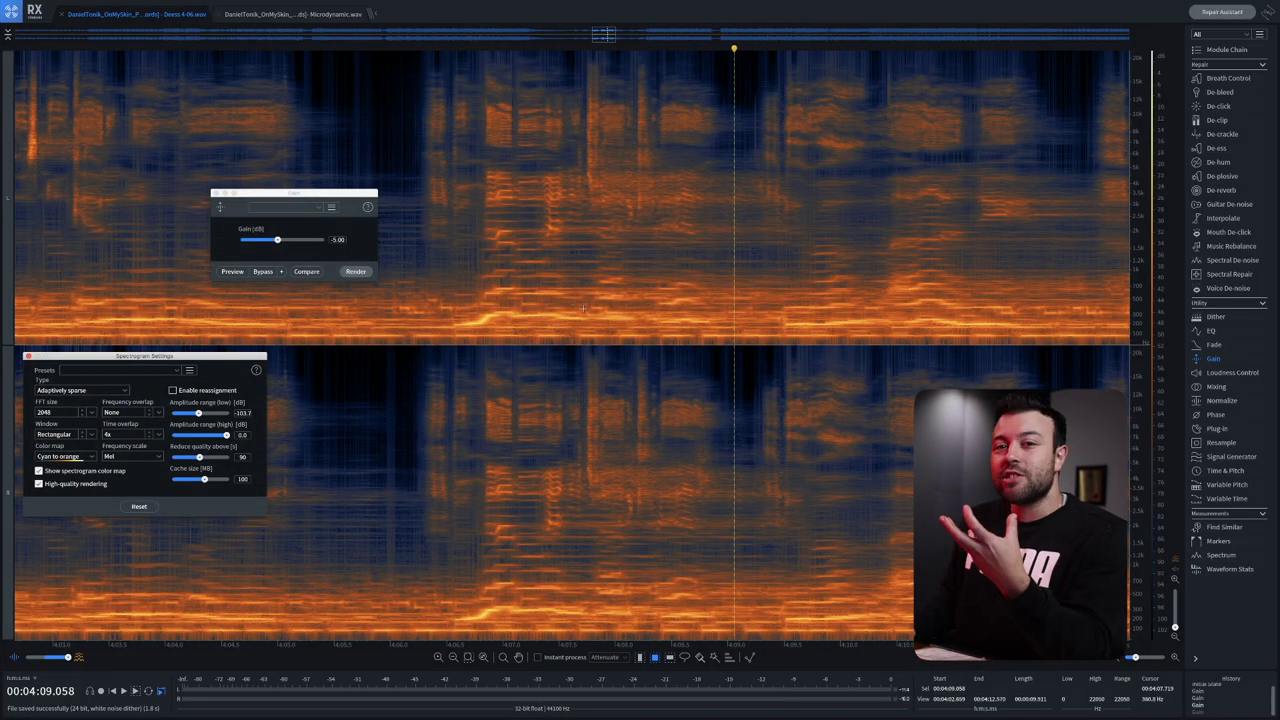
scroll(583, 308, down, 10)
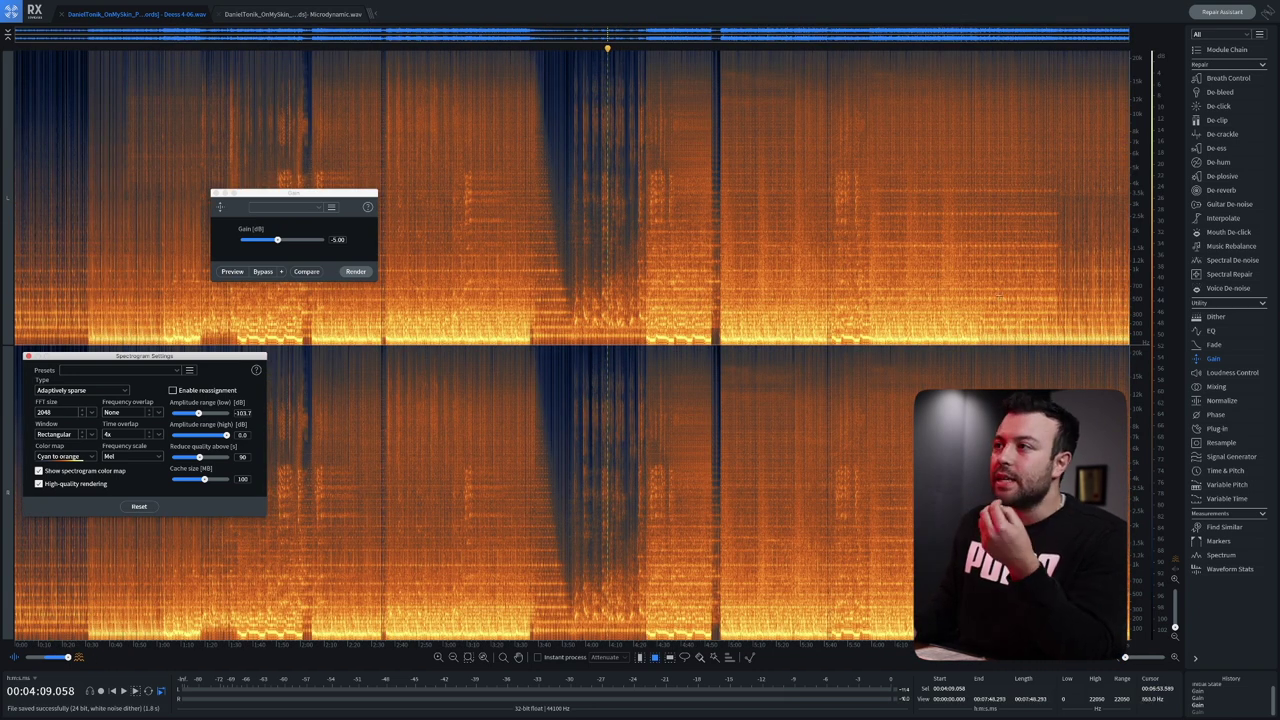
click(1226, 232)
drag(1082, 46, 383, 311)
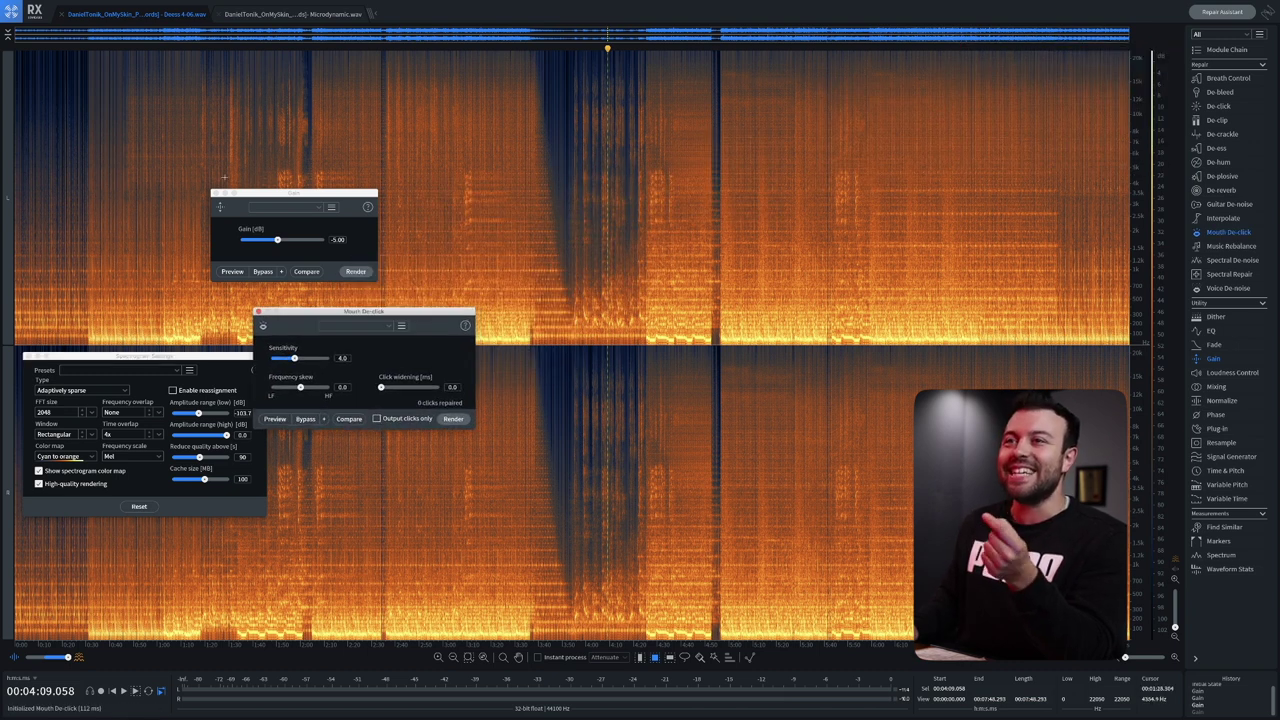
click(216, 193)
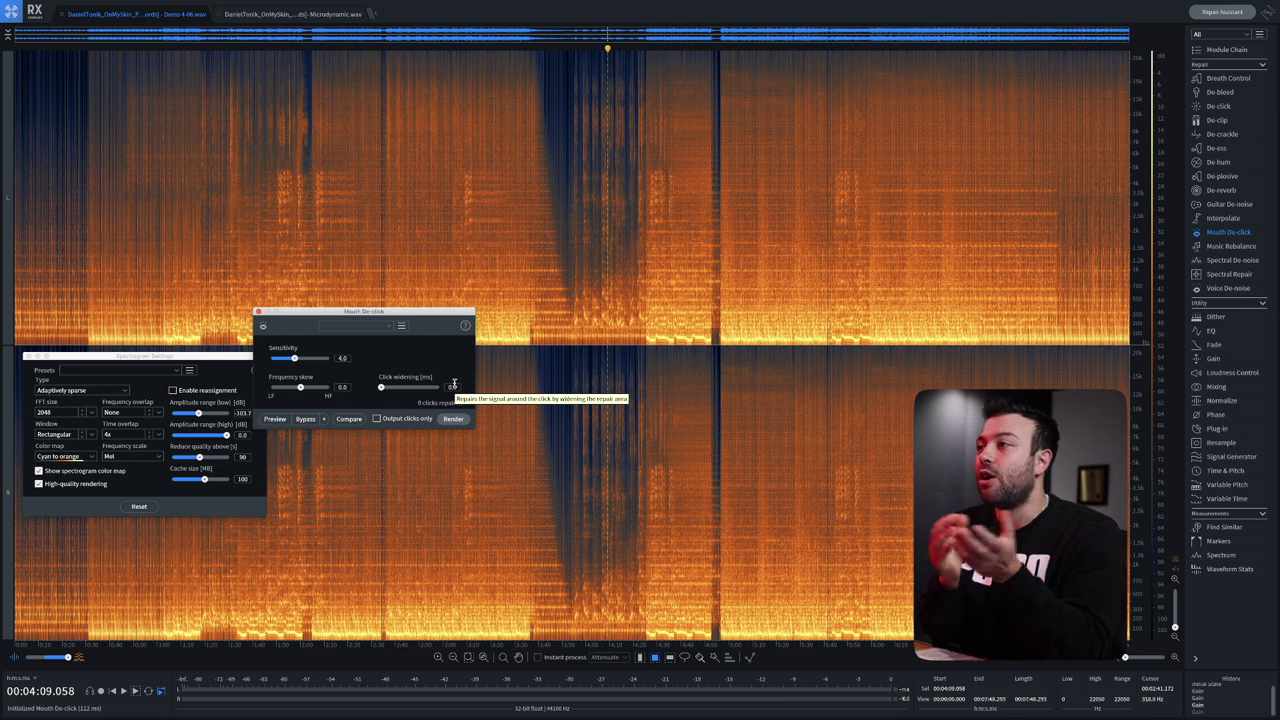
click(1224, 134)
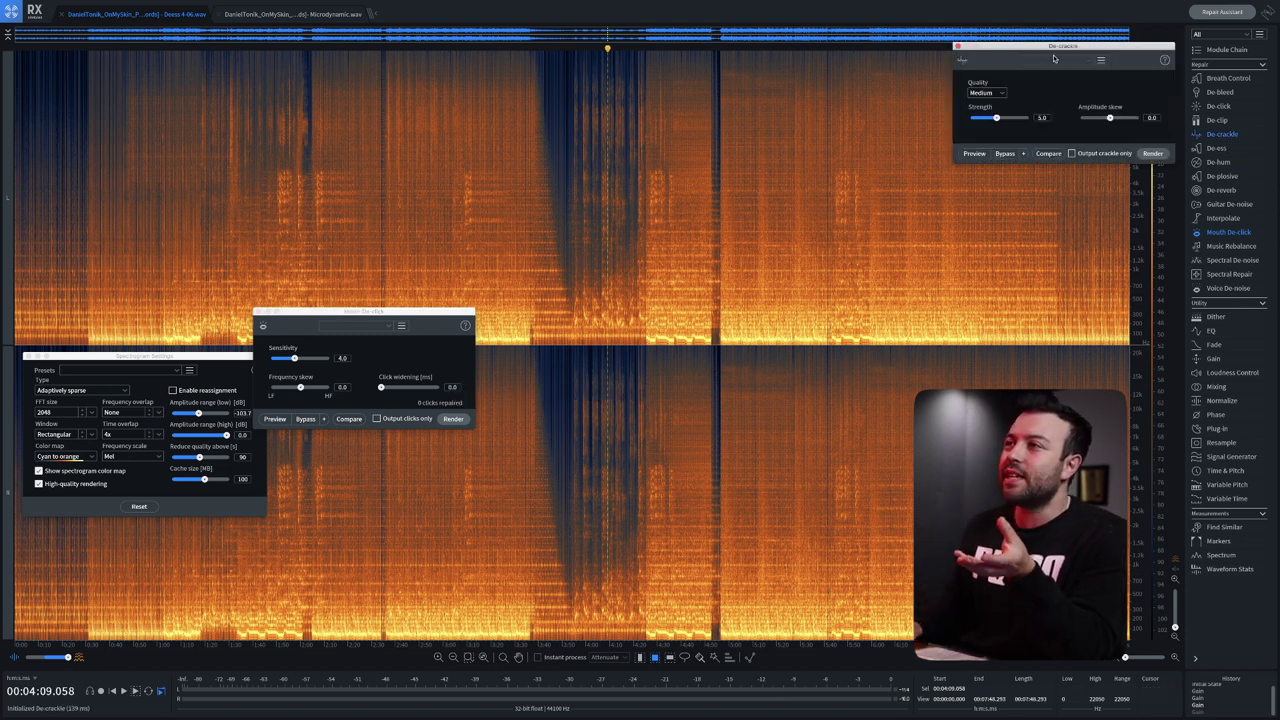
drag(1070, 48, 305, 167)
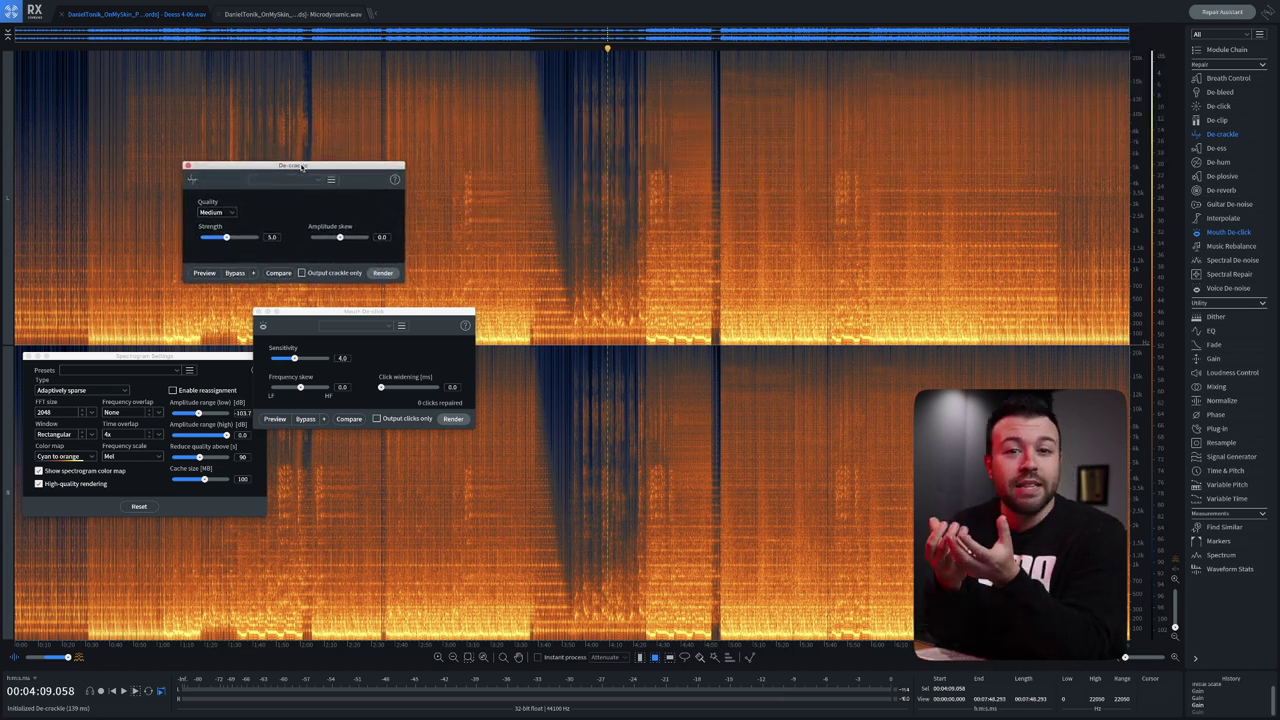